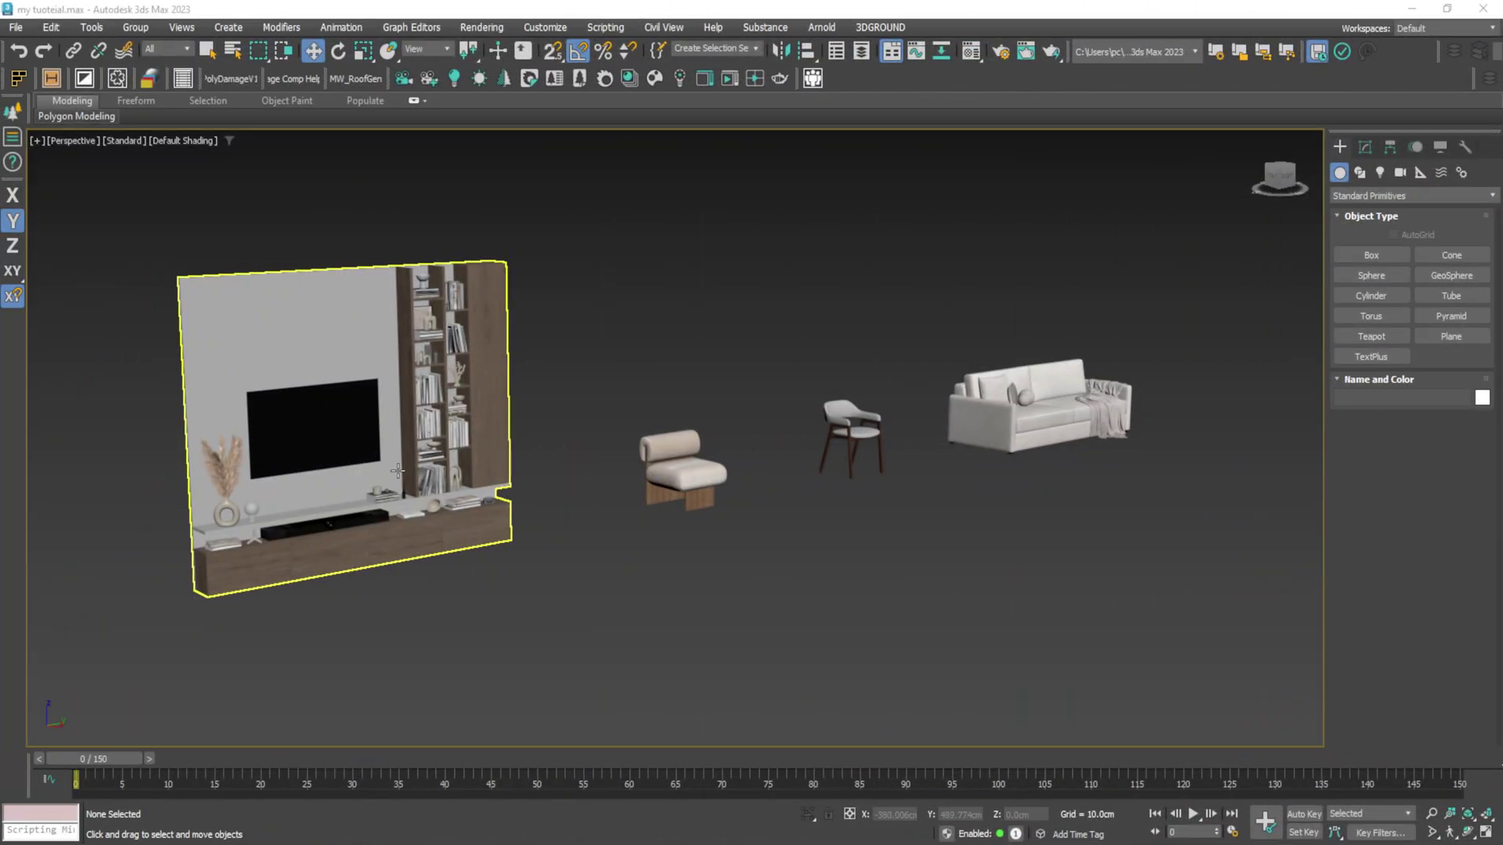
Step: Select the TV wall unit group and isolate it with Alt+Q, hiding the chairs and sofa
click(392, 466)
middle_drag(388, 462, 448, 447)
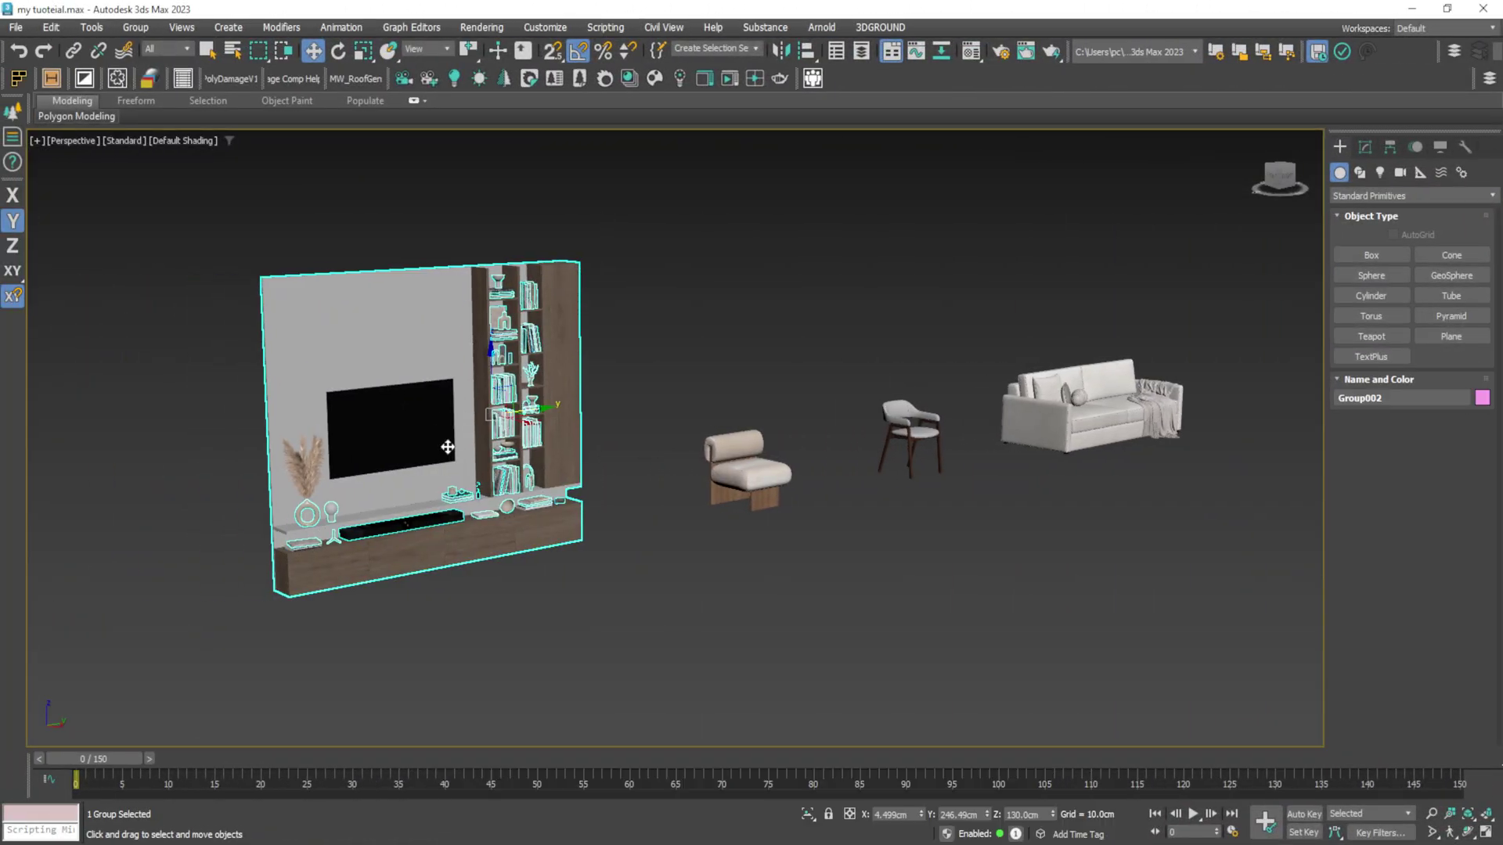
key(alt+q)
middle_drag(379, 497, 228, 446)
Step: Deselect, then drag the CAD-cleanup .ms script from the desktop into 3ds Max
click(792, 503)
middle_drag(792, 502, 749, 531)
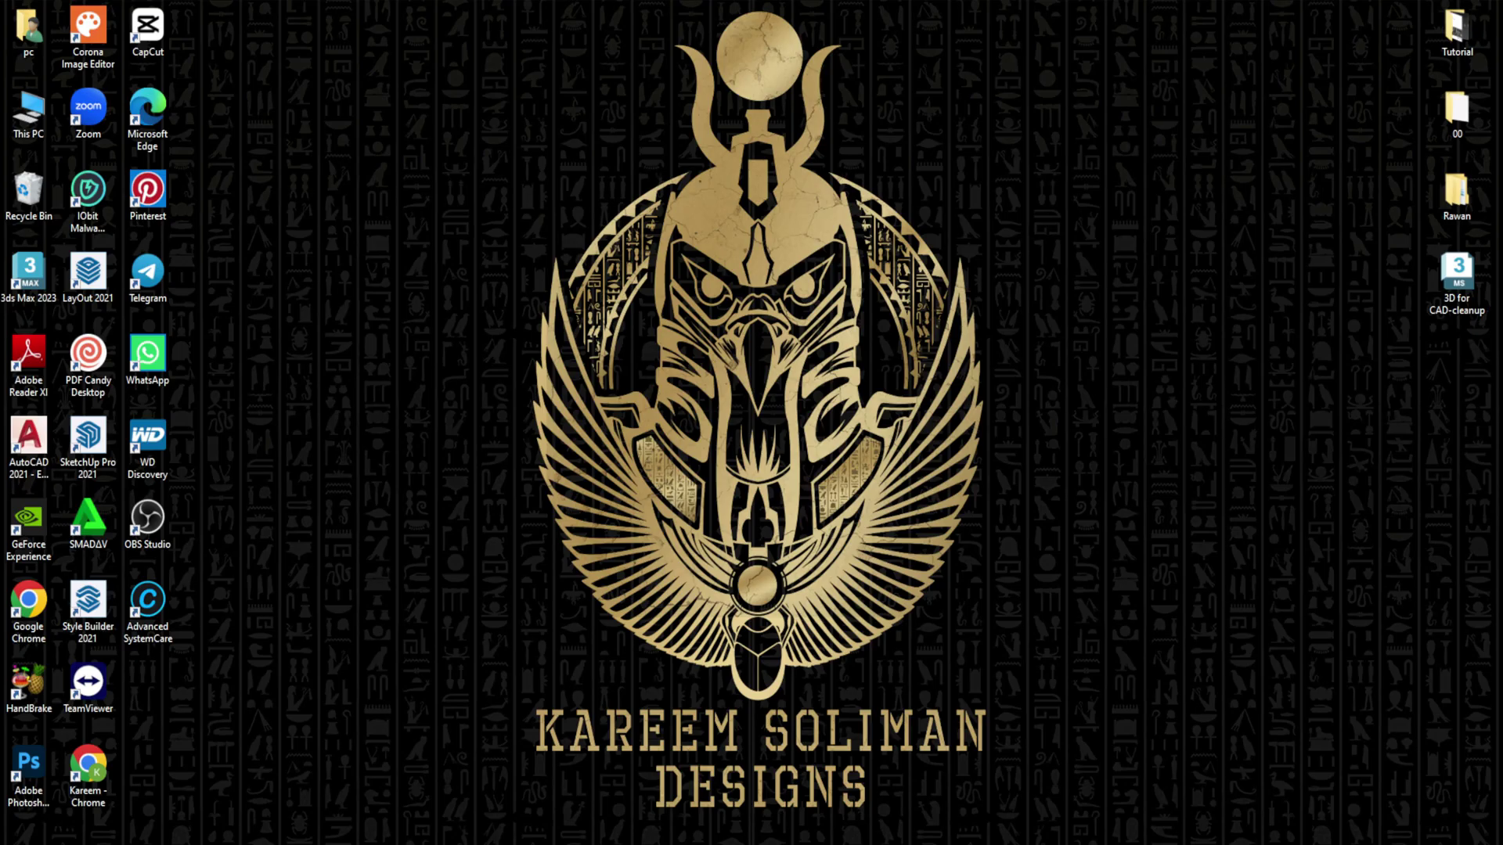
click(1458, 285)
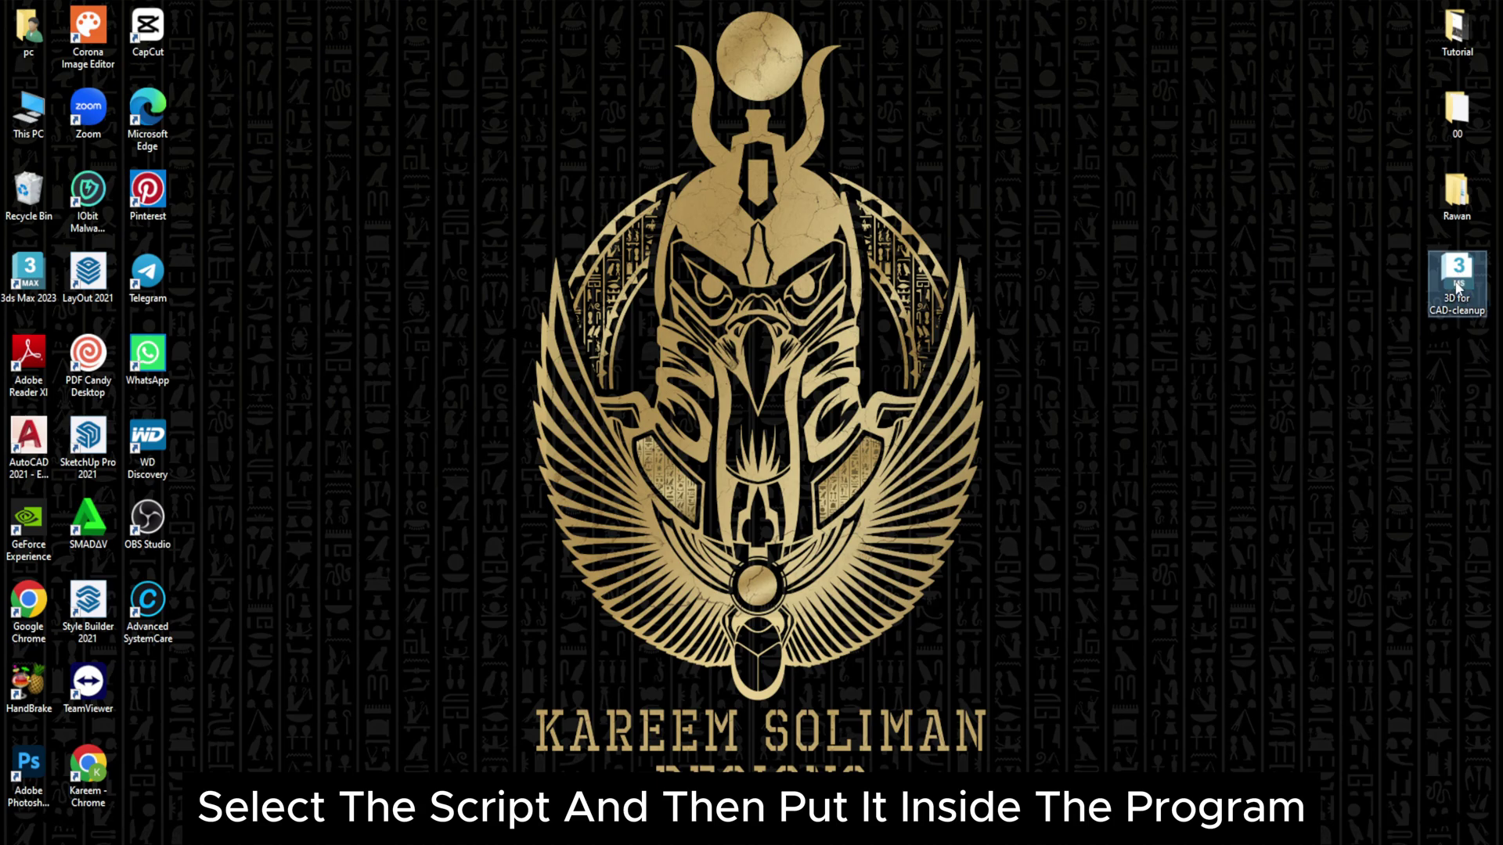
drag(1457, 285, 666, 626)
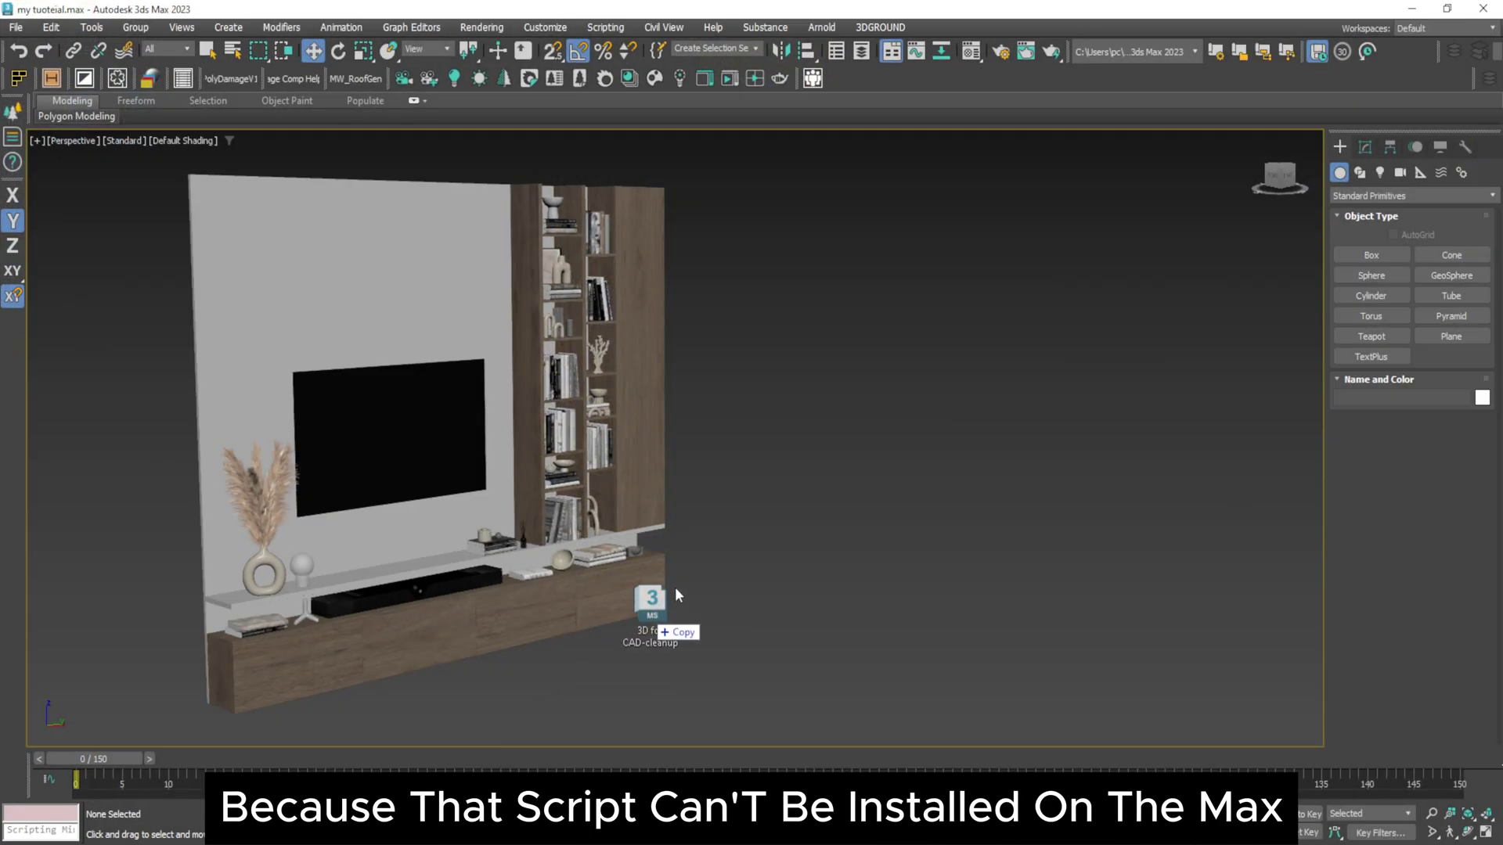
Step: Drop the 3D for CAD-cleanup script into the viewport to run it, and move its dialog aside
drag(676, 594, 890, 417)
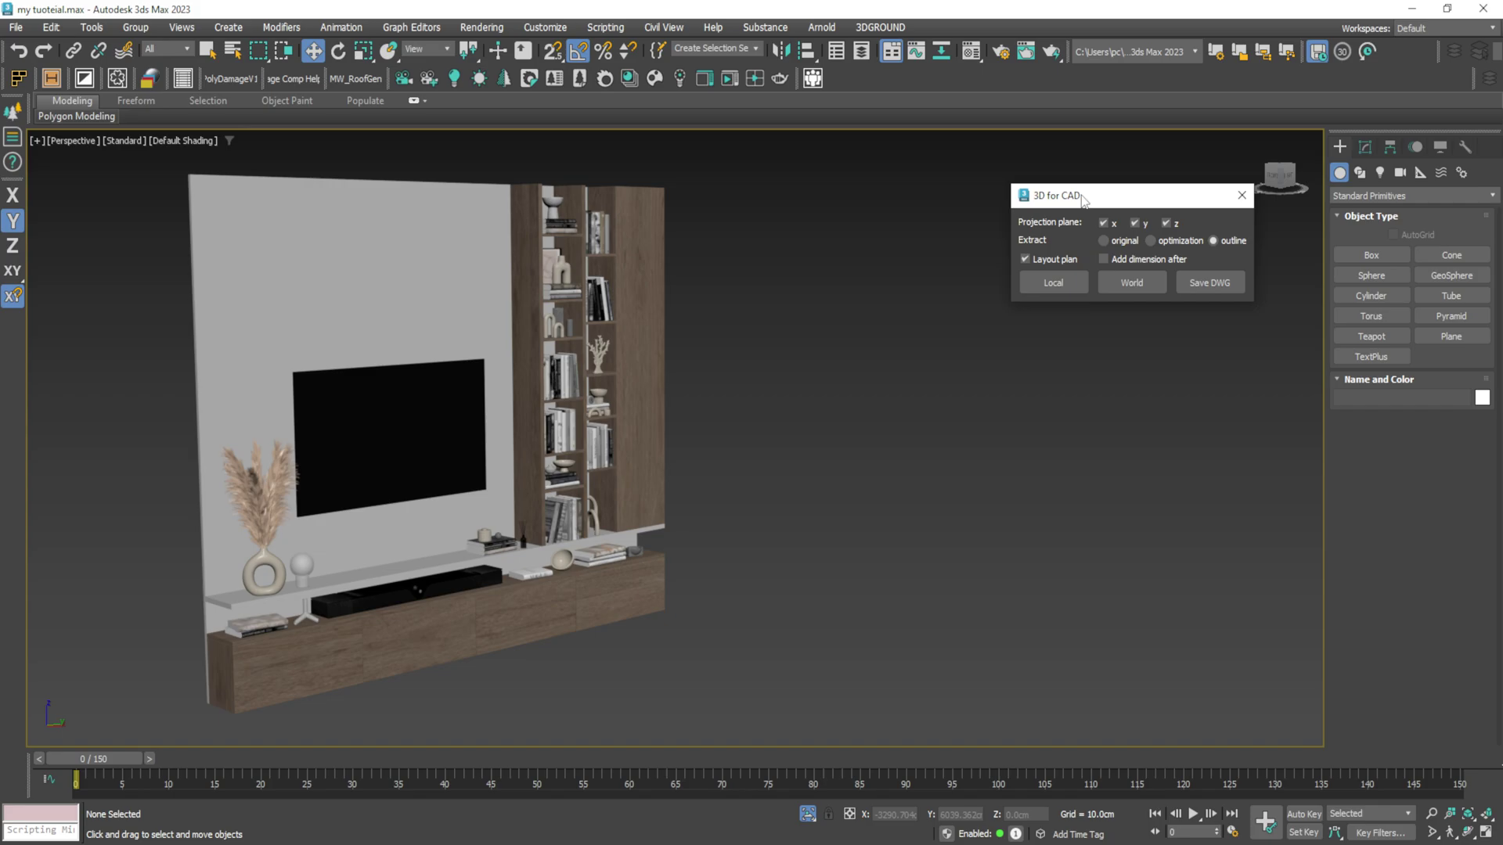
drag(1086, 202, 930, 205)
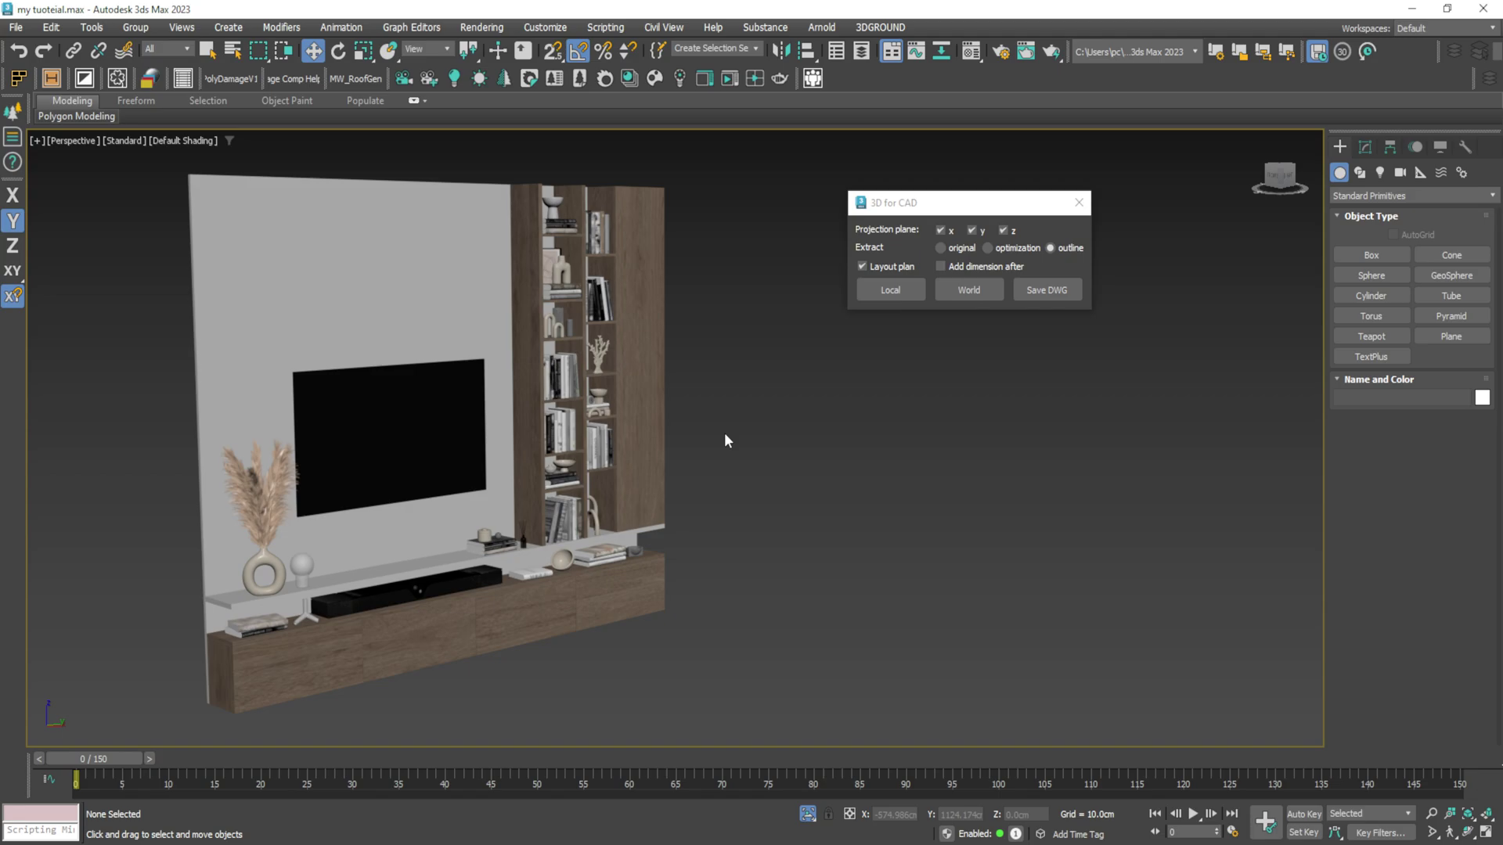
Step: Select the TV wall group and run Local projection with outline extraction to create 2D spline outlines
click(597, 451)
scroll(597, 452, down, 3)
alt+middle_drag(598, 452, 502, 202)
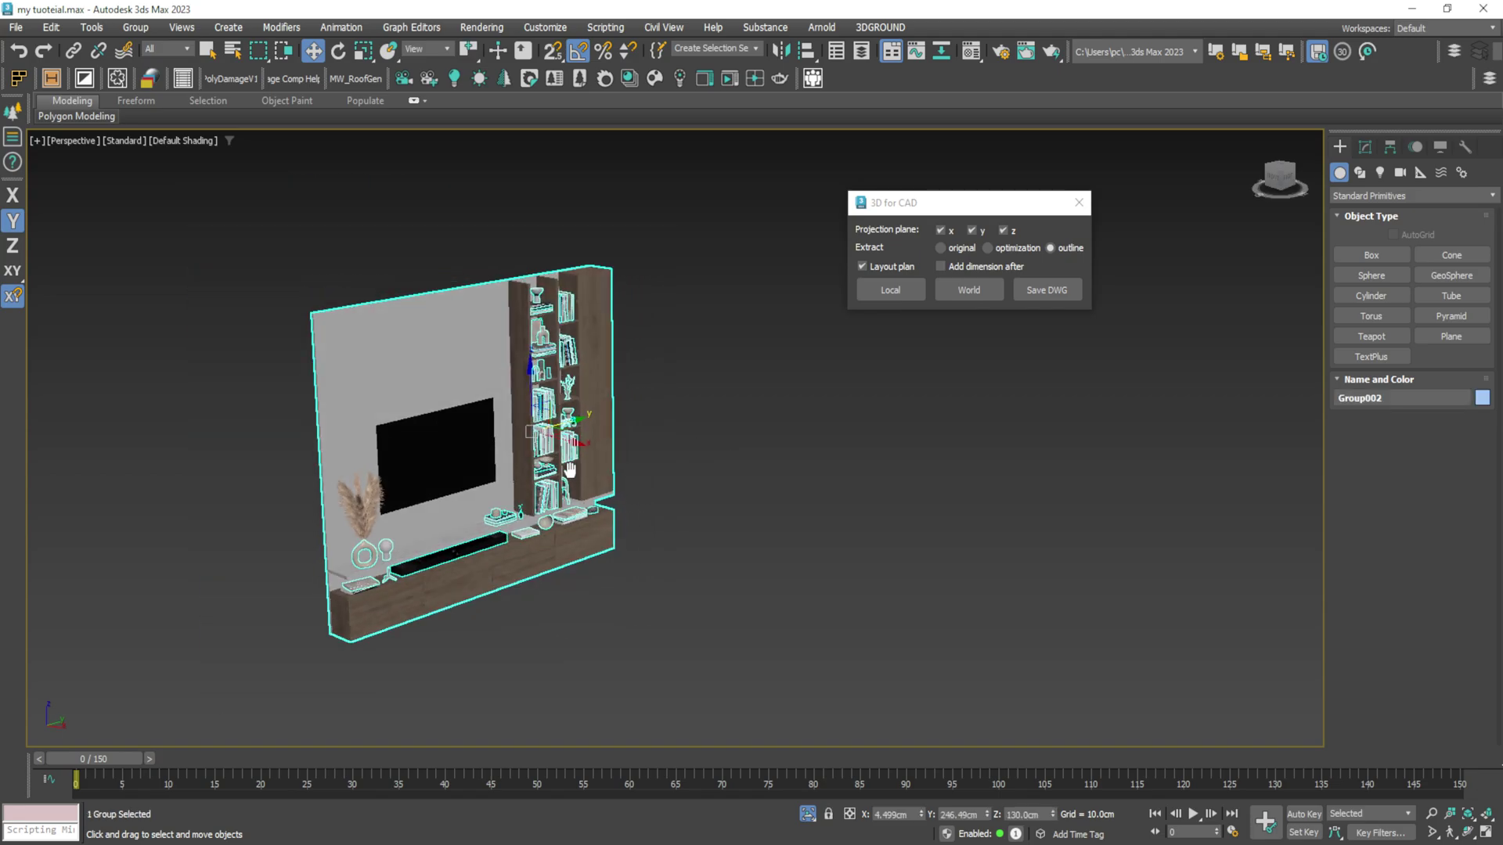
middle_drag(504, 476, 360, 507)
alt+middle_drag(360, 507, 366, 482)
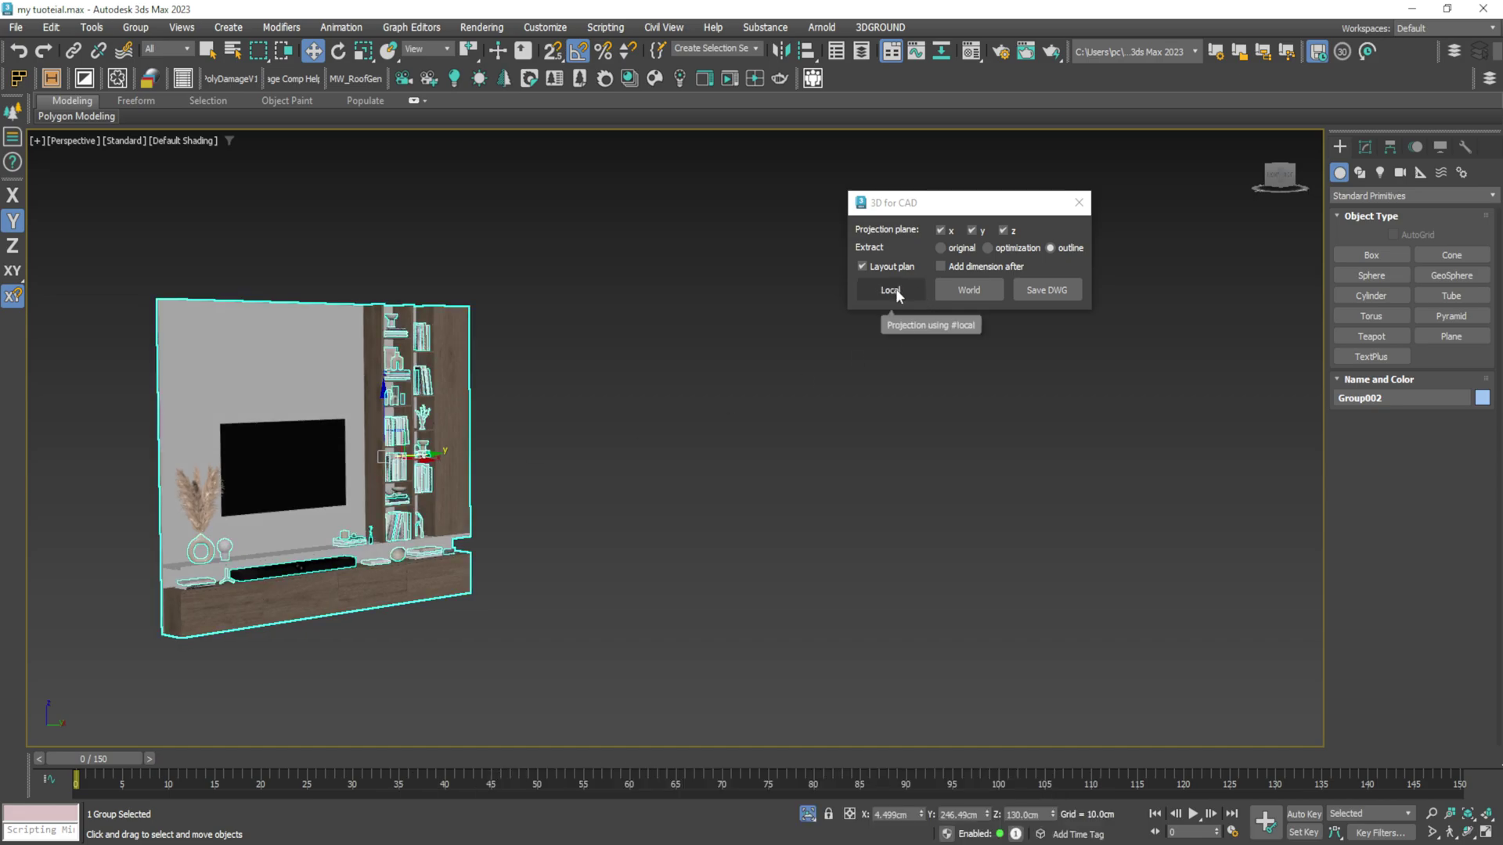
click(895, 288)
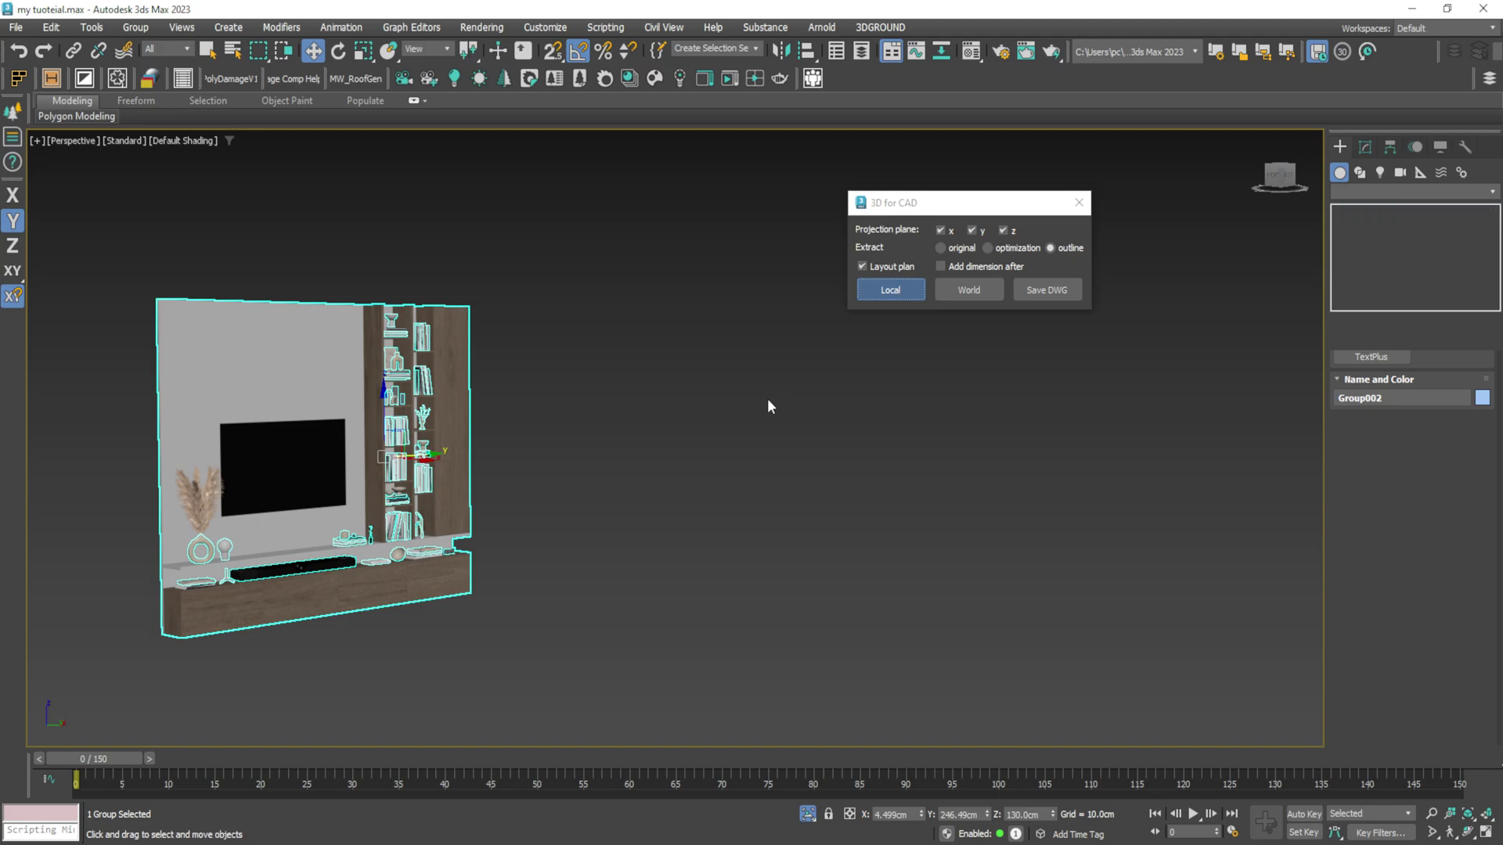
alt+middle_drag(711, 446, 527, 499)
Step: Move the 3D wall unit along X away from its outlines and reposition the side strip drawing
drag(440, 479, 173, 395)
click(580, 389)
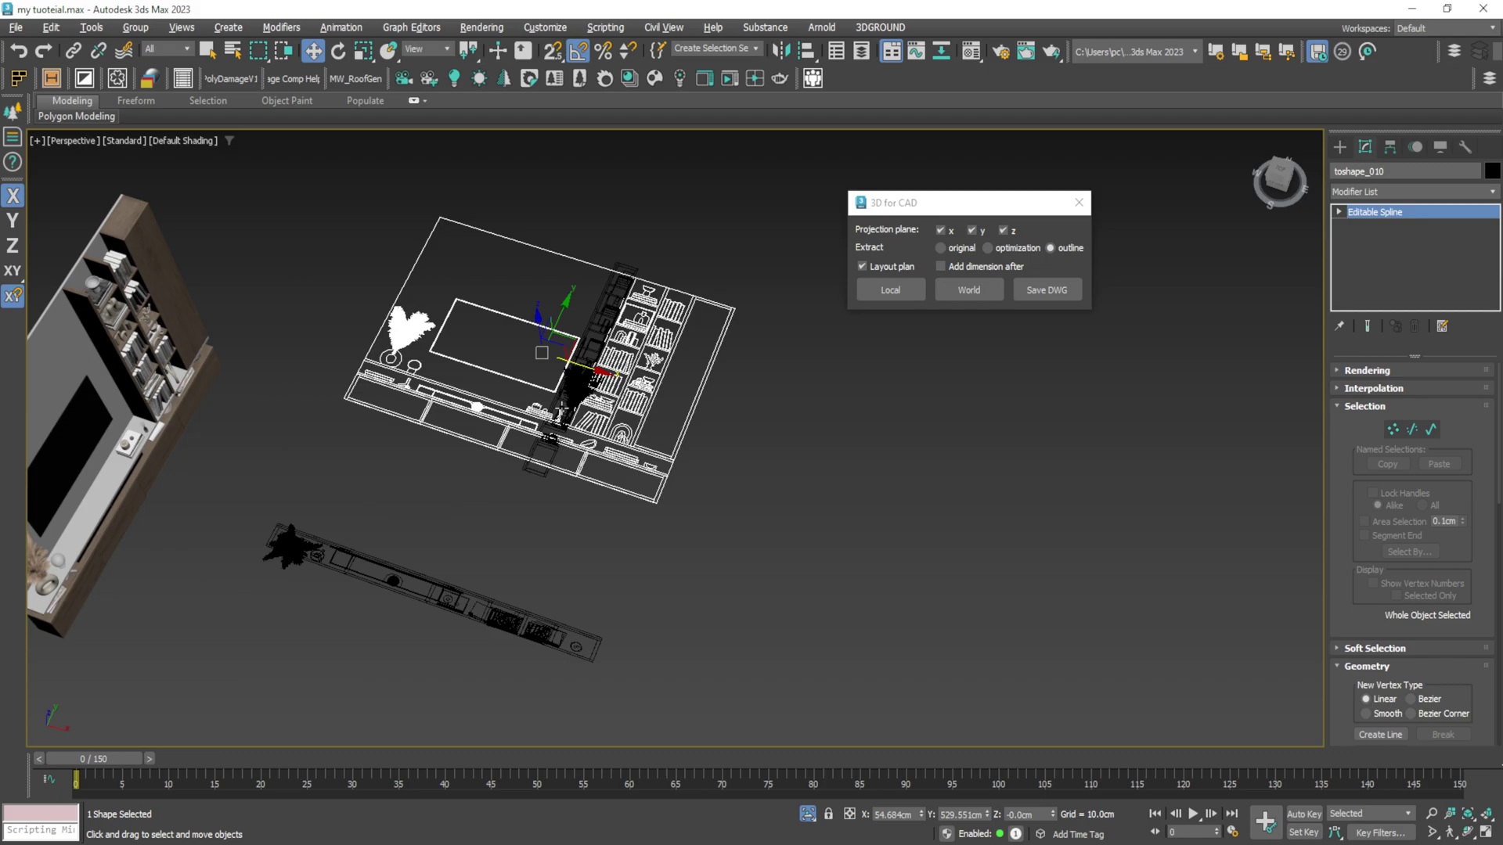
click(607, 383)
drag(612, 381, 396, 371)
alt+middle_drag(396, 372, 539, 509)
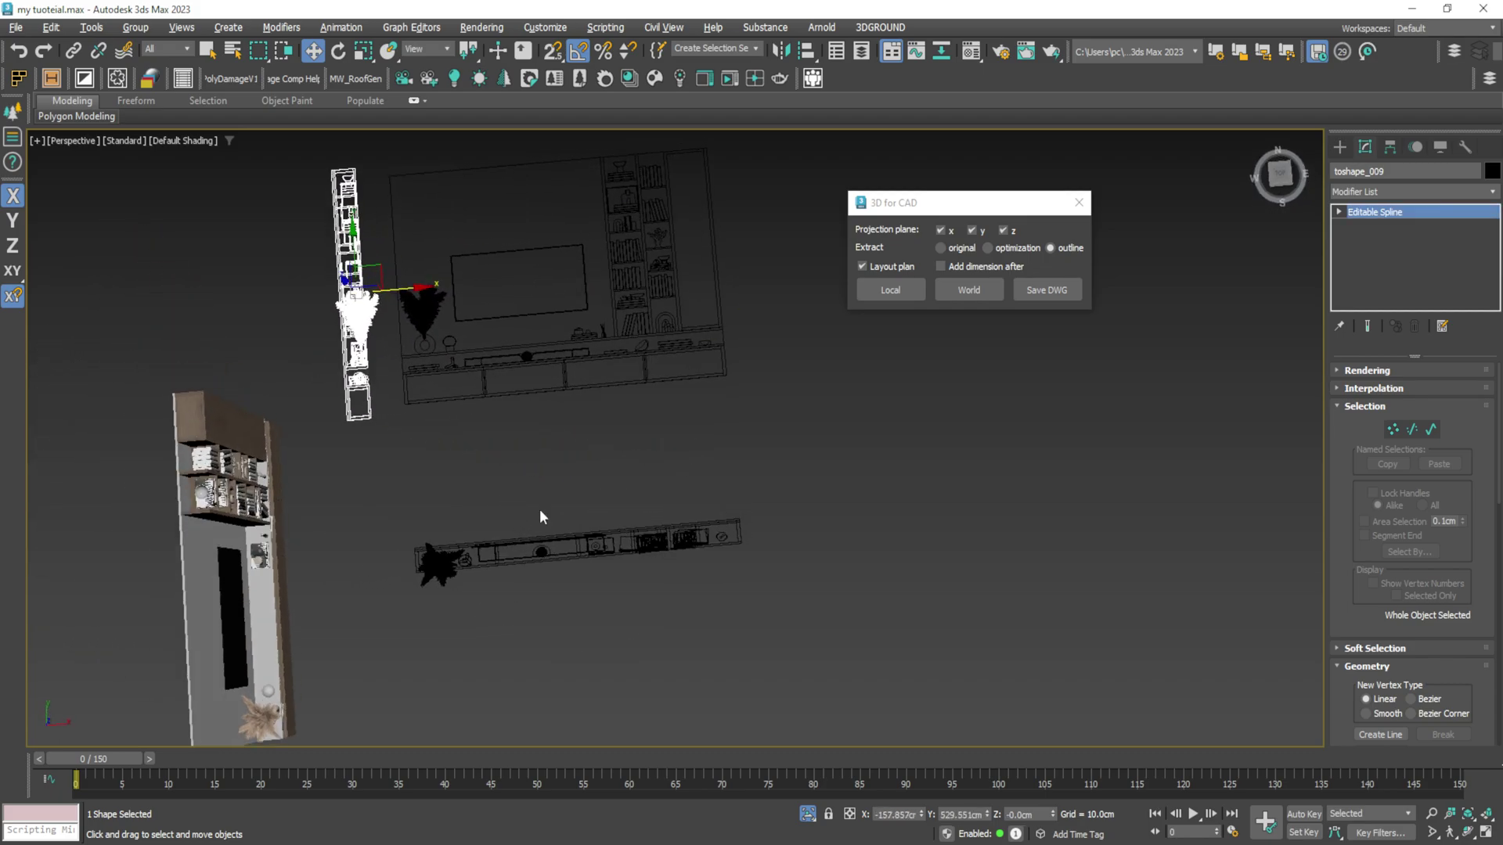
Step: In Top view, select the three line drawings and set their object colour to white
click(1280, 177)
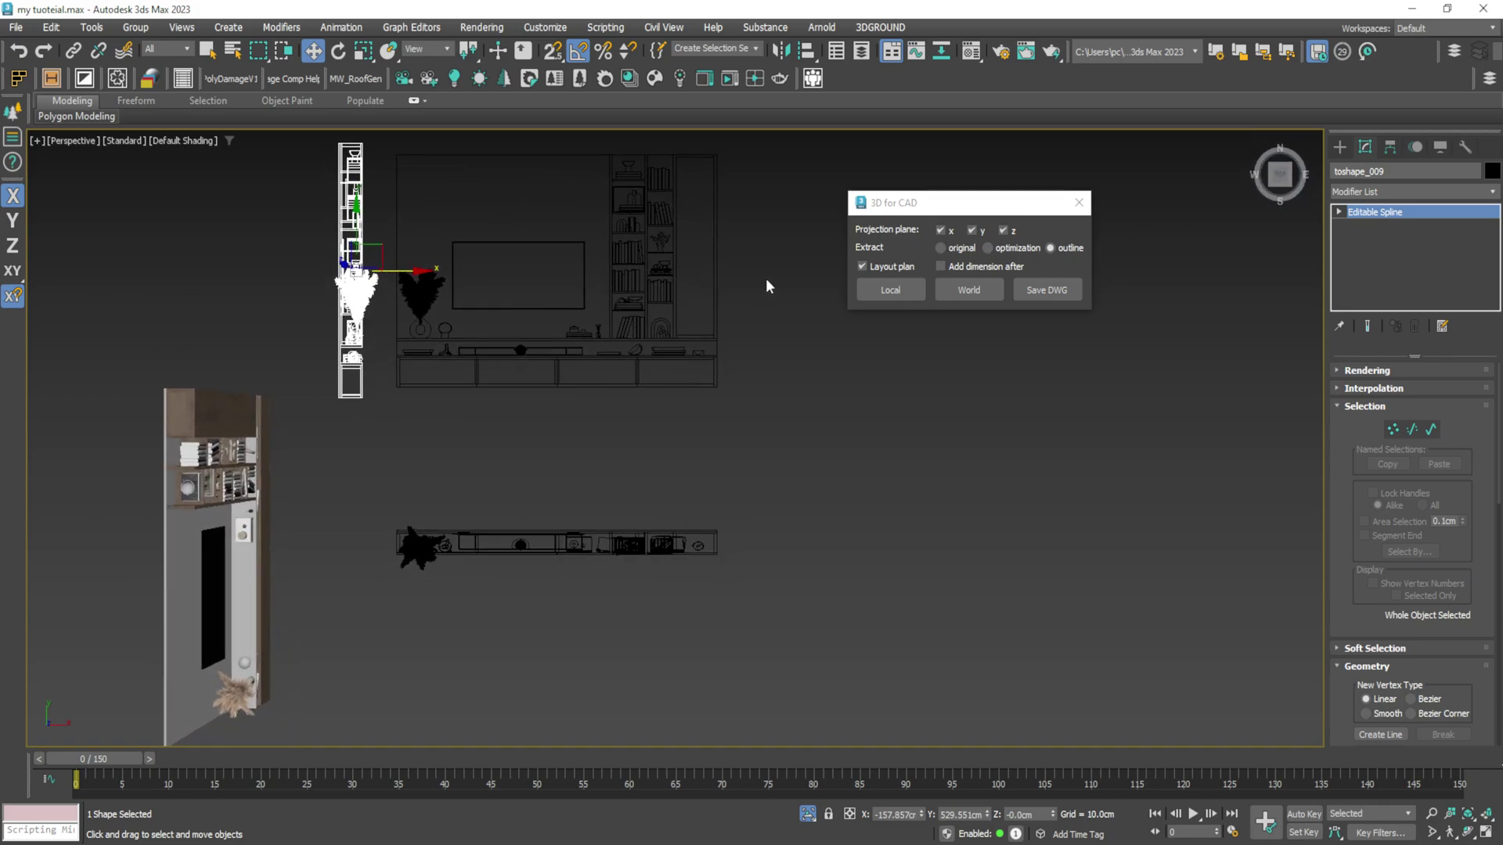
drag(340, 595, 341, 596)
click(1492, 173)
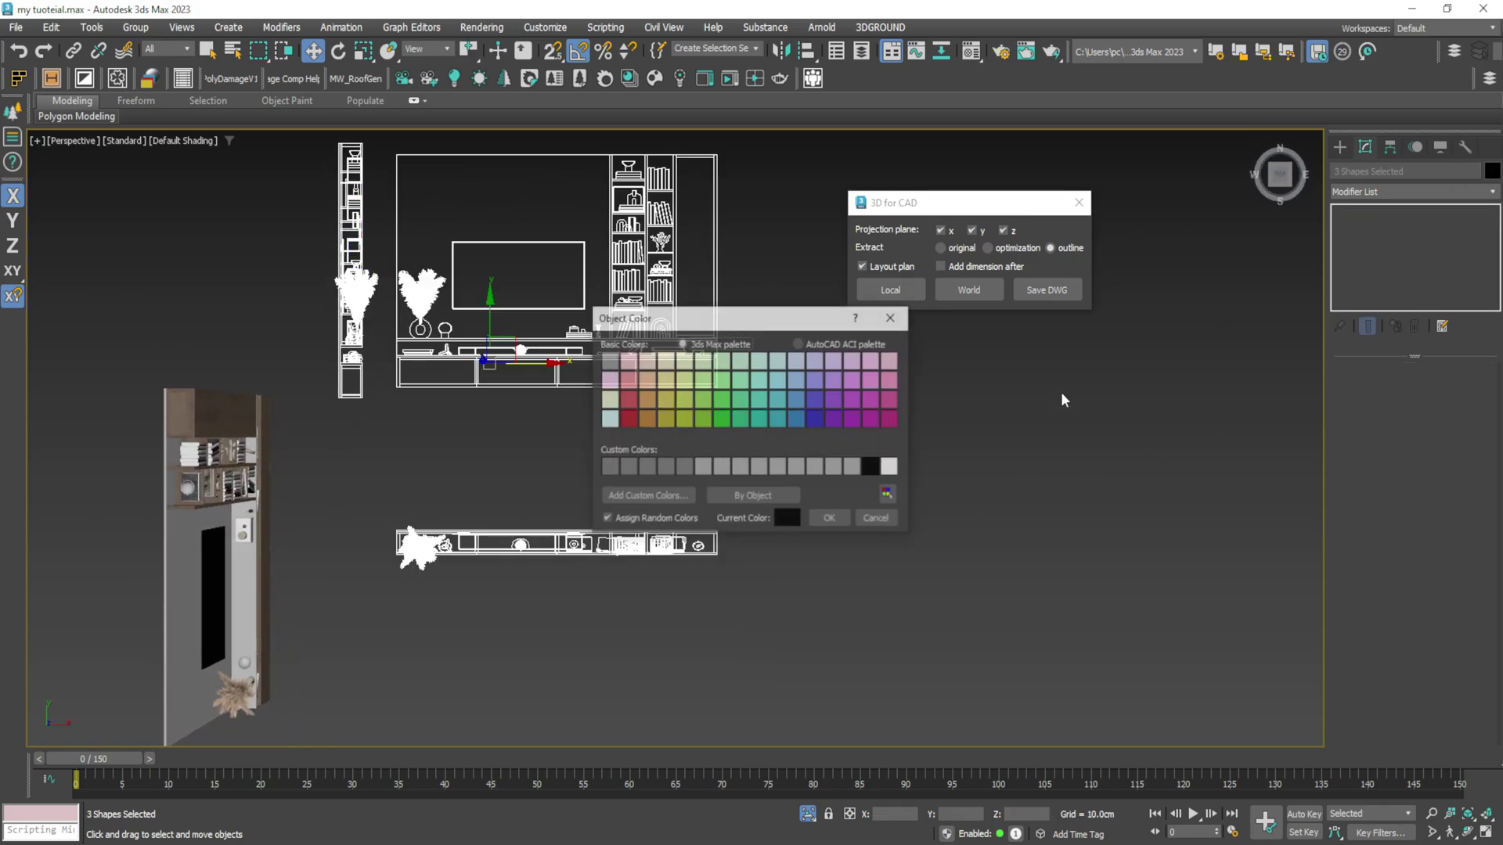
click(880, 467)
click(830, 512)
click(906, 565)
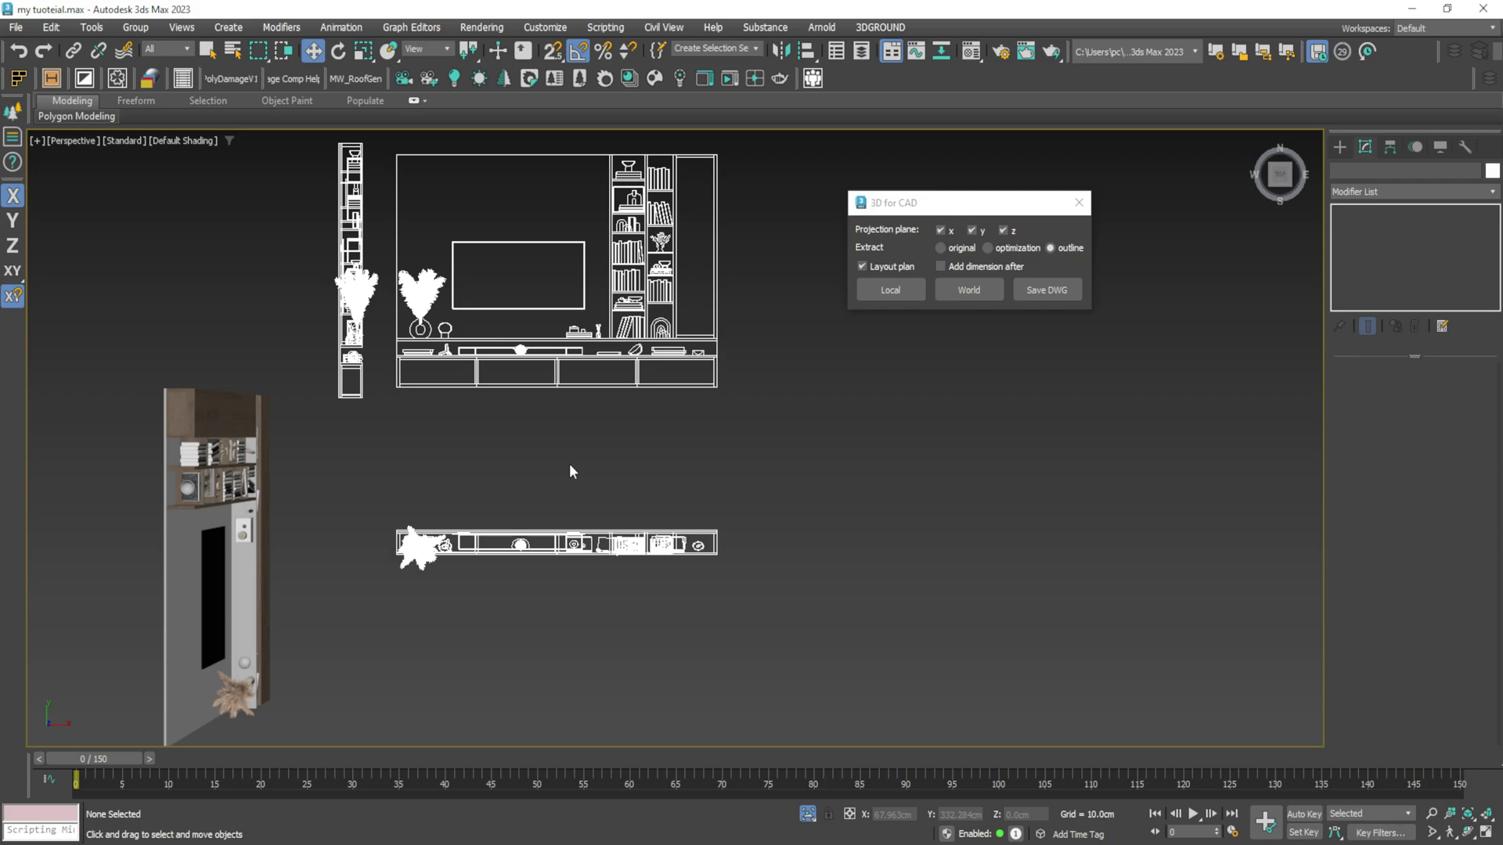
scroll(638, 518, up, 5)
middle_drag(680, 505, 635, 558)
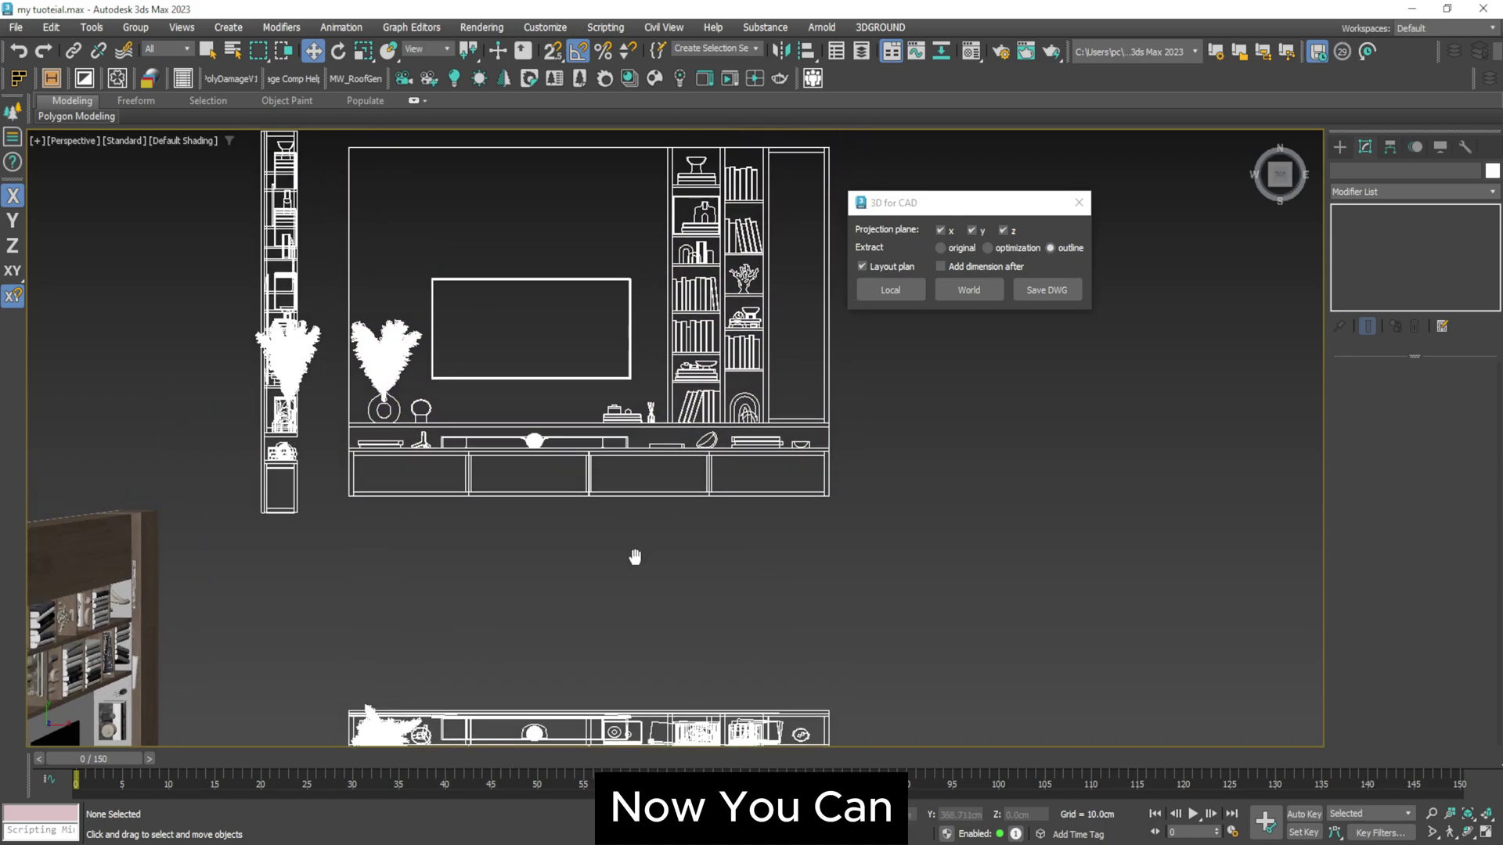
scroll(778, 433, up, 3)
scroll(443, 398, up, 4)
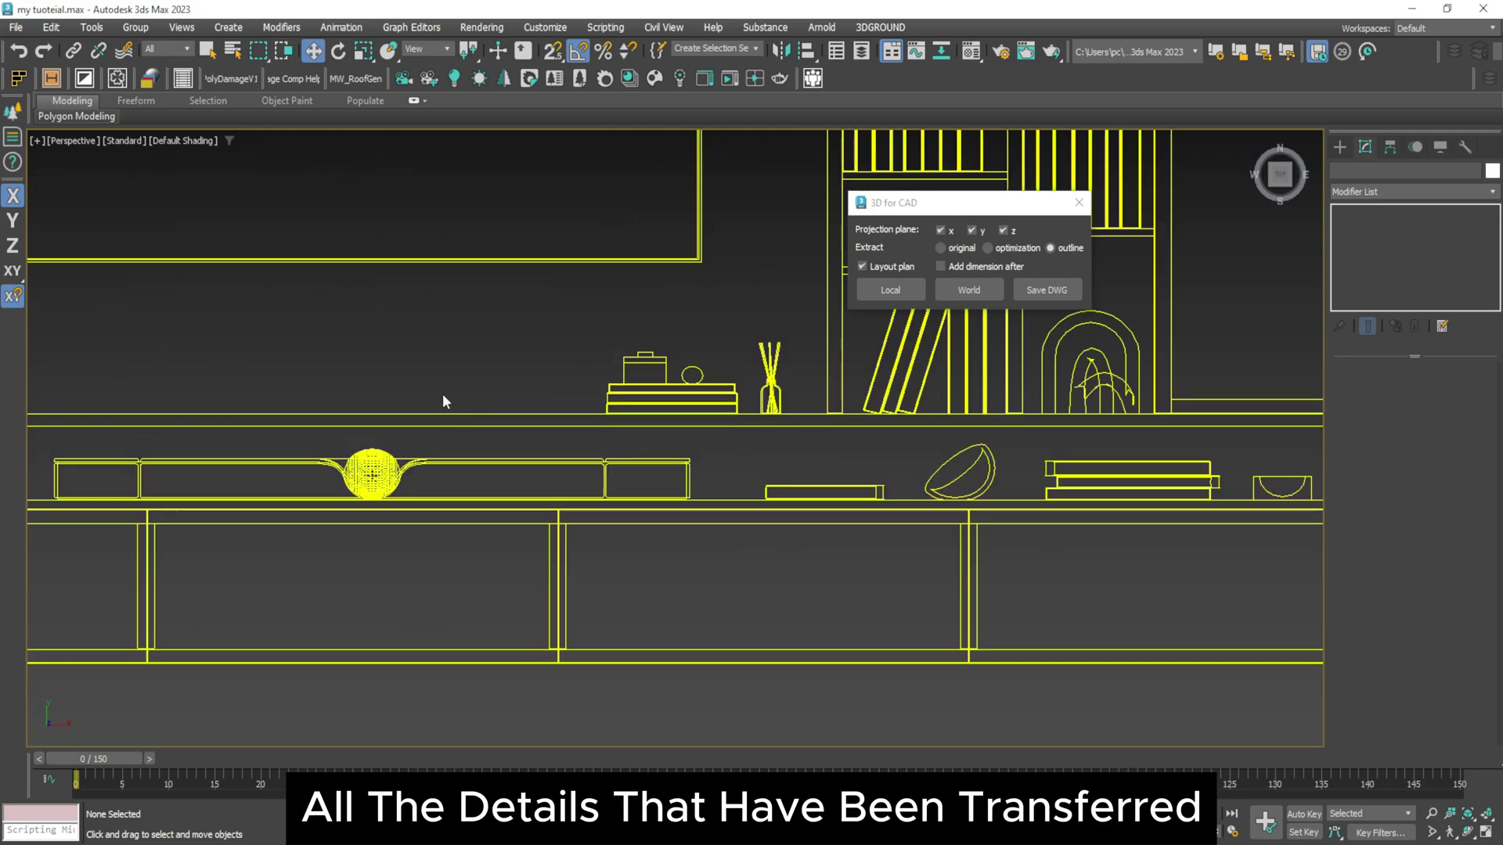
scroll(782, 540, down, 2)
scroll(808, 531, down, 3)
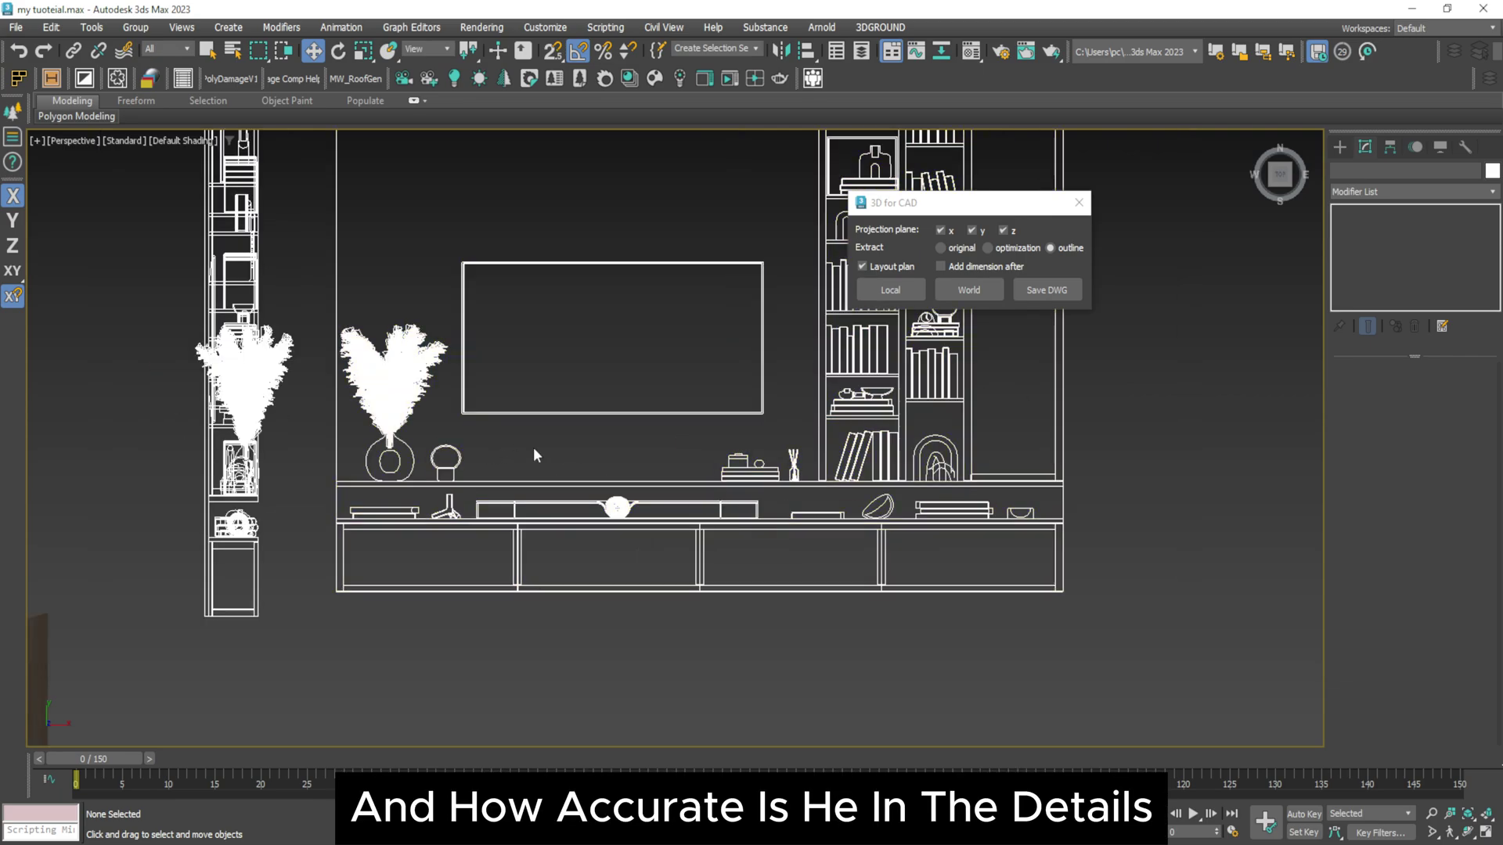
scroll(533, 448, down, 3)
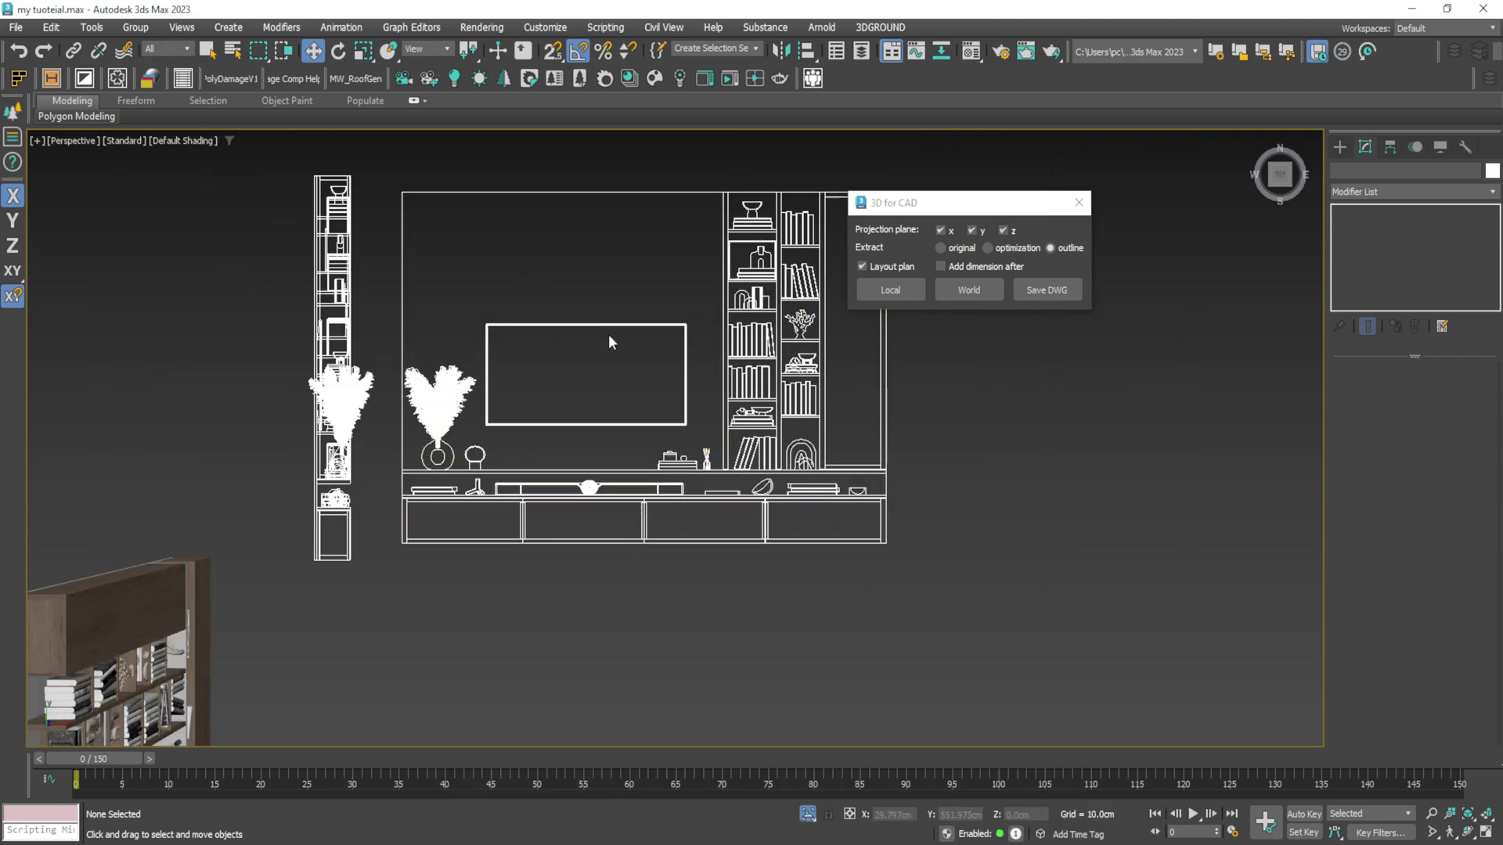
scroll(608, 335, down, 3)
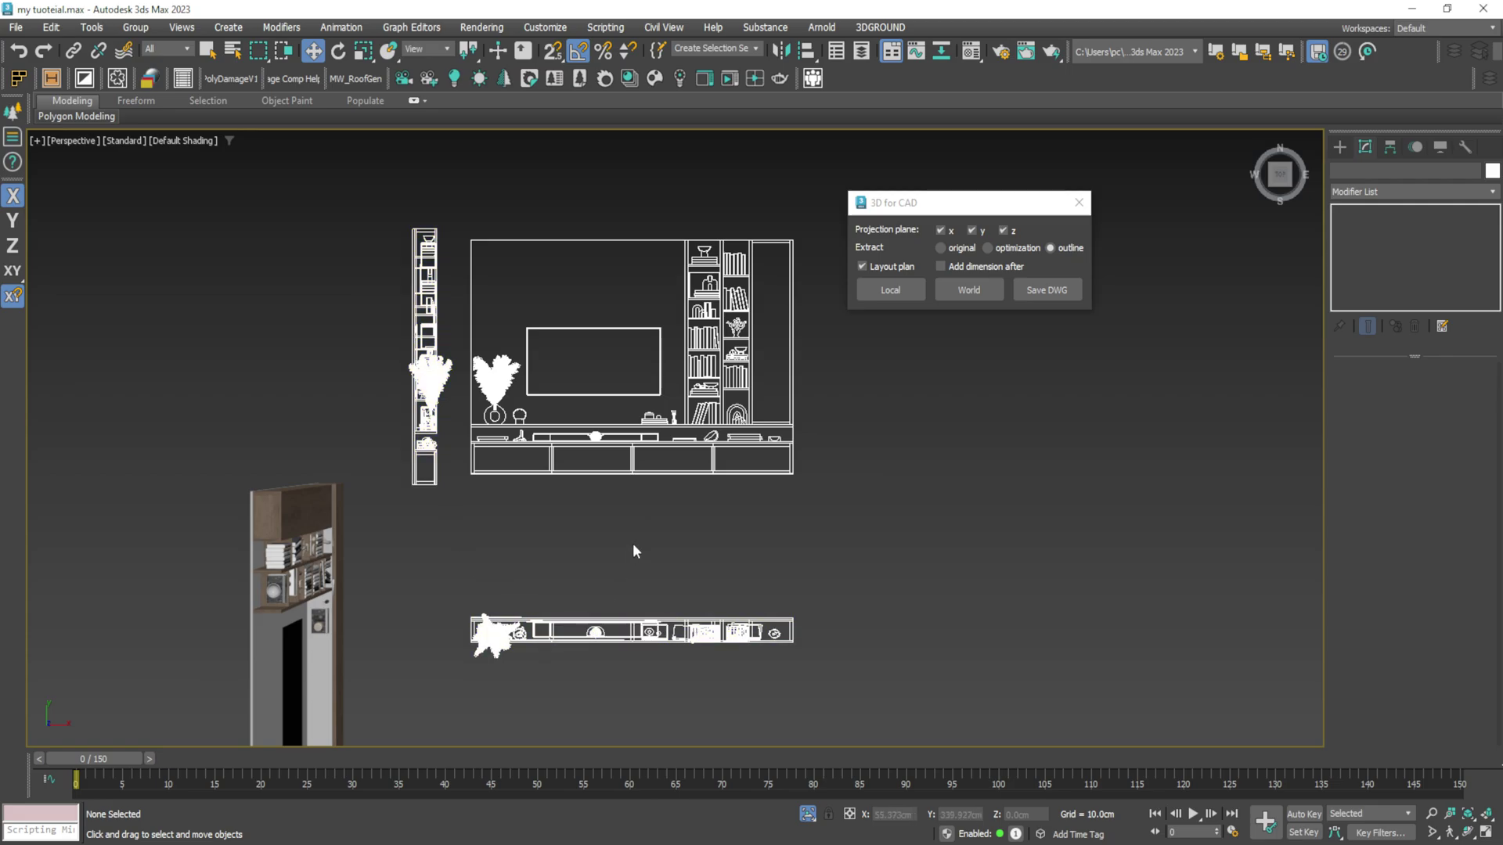
scroll(632, 544, down, 2)
alt+middle_drag(629, 556, 624, 502)
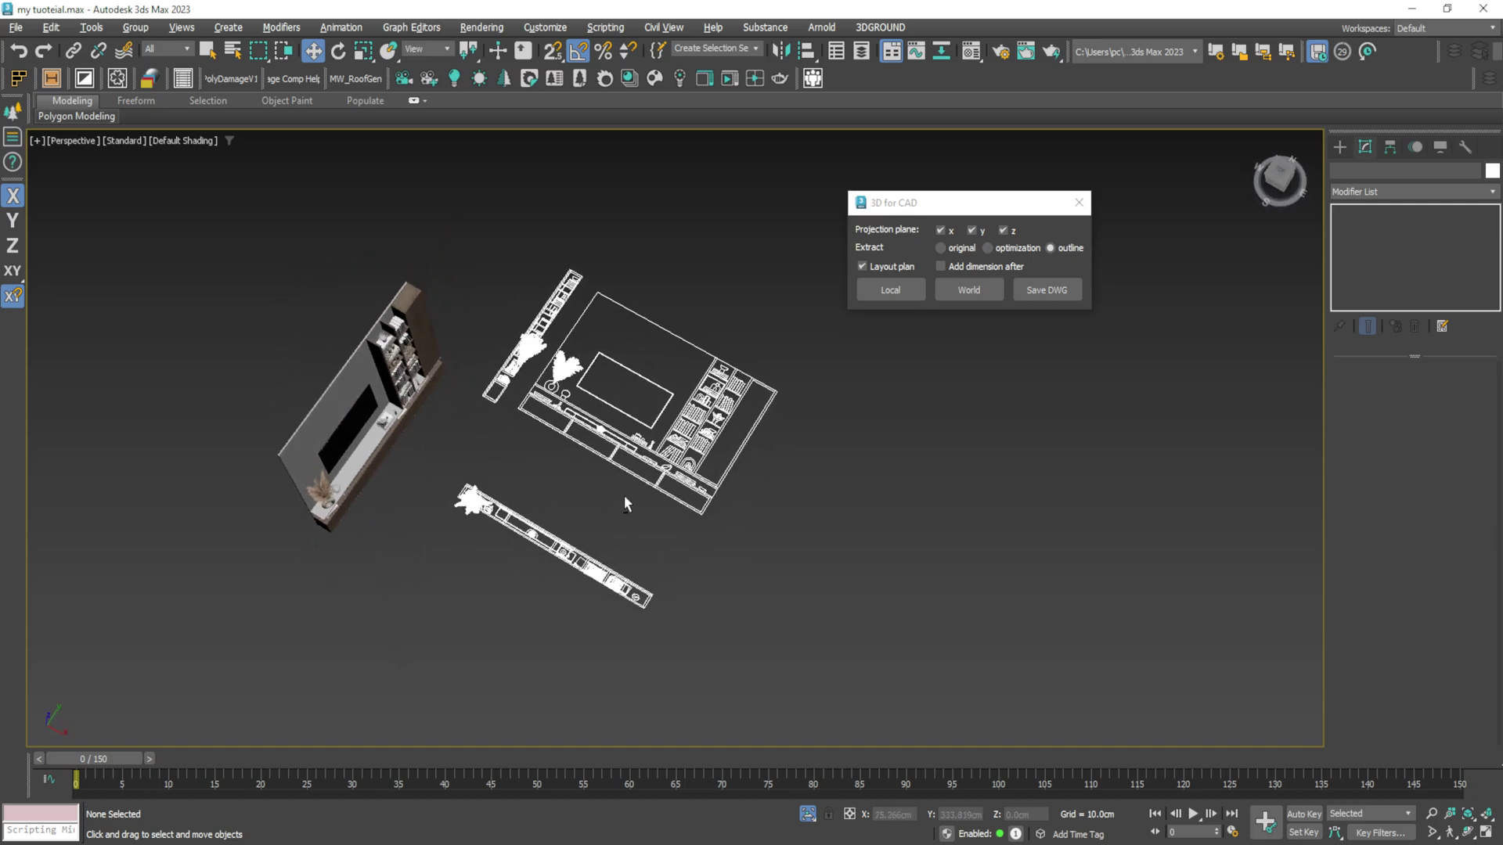
drag(719, 241, 512, 587)
scroll(601, 448, down, 2)
Step: Select the TV wall group, set Extract to original, and run Local projection again
mouse_move(617, 455)
alt+middle_down()
mouse_move(631, 527)
mouse_move(611, 467)
alt+middle_up()
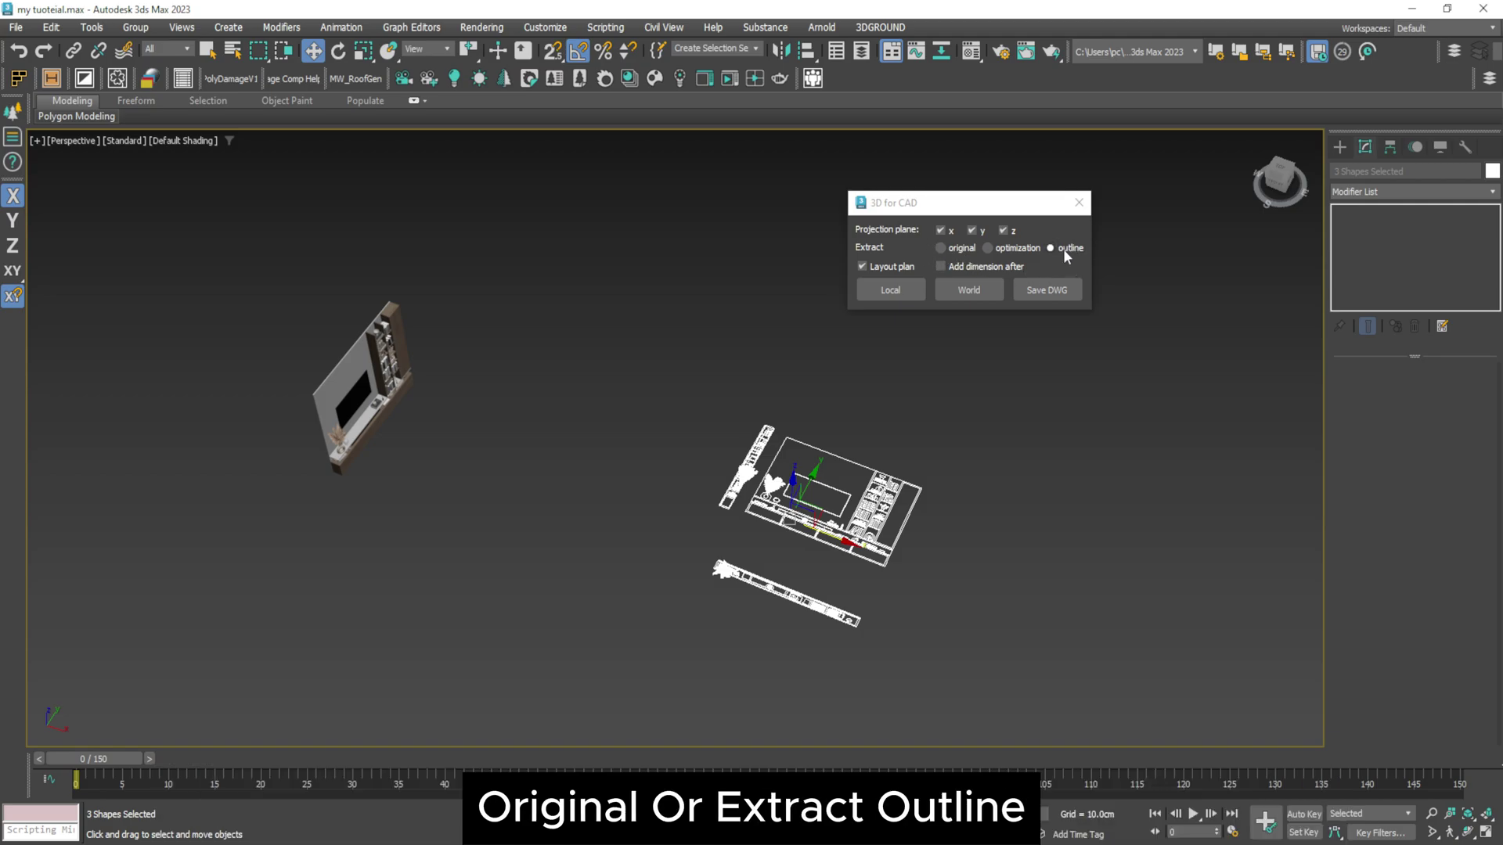
drag(456, 269, 326, 495)
click(941, 249)
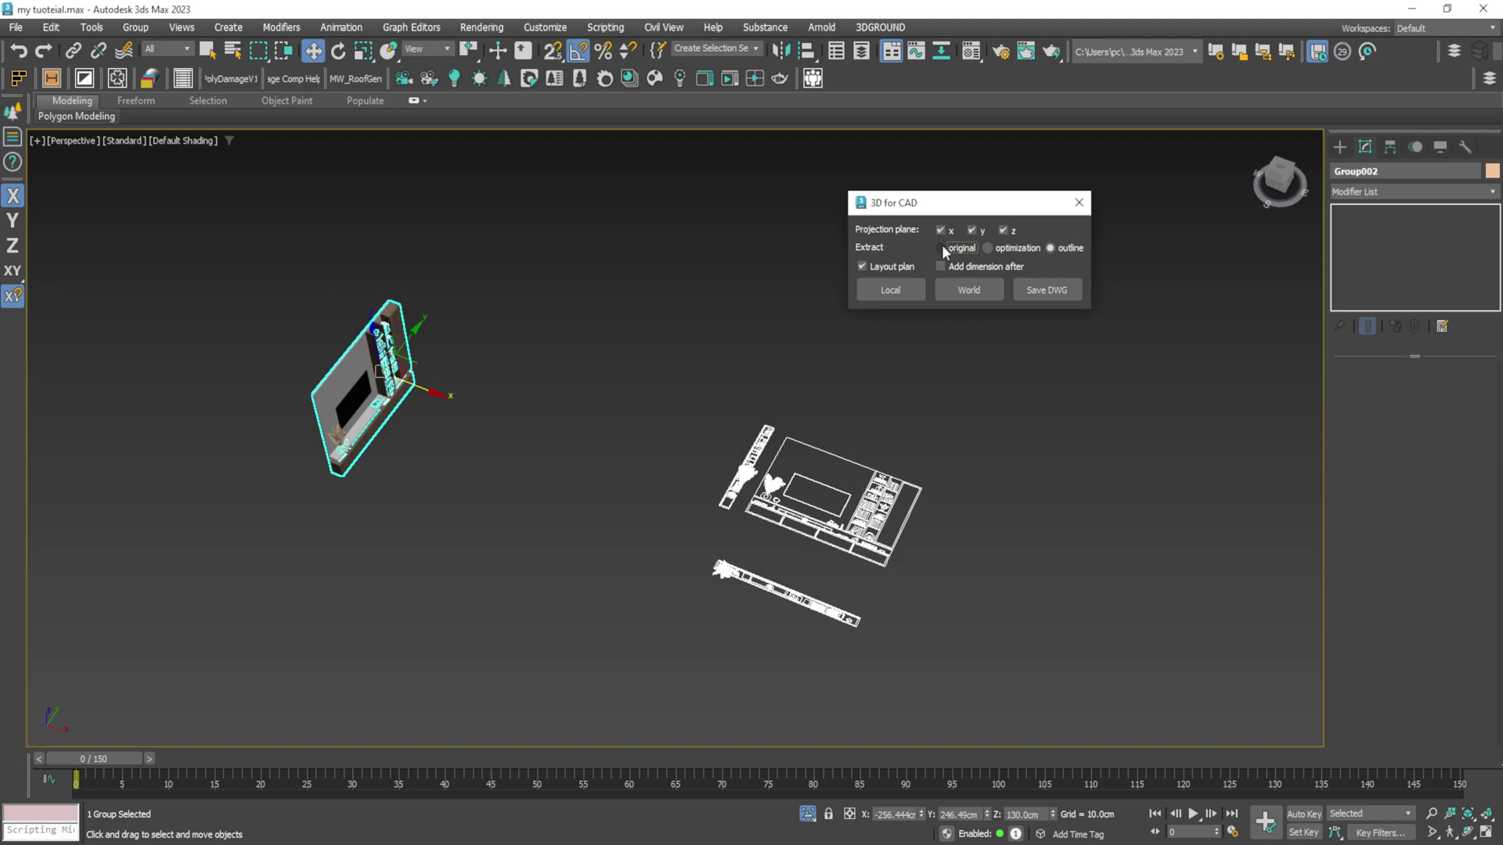
click(891, 290)
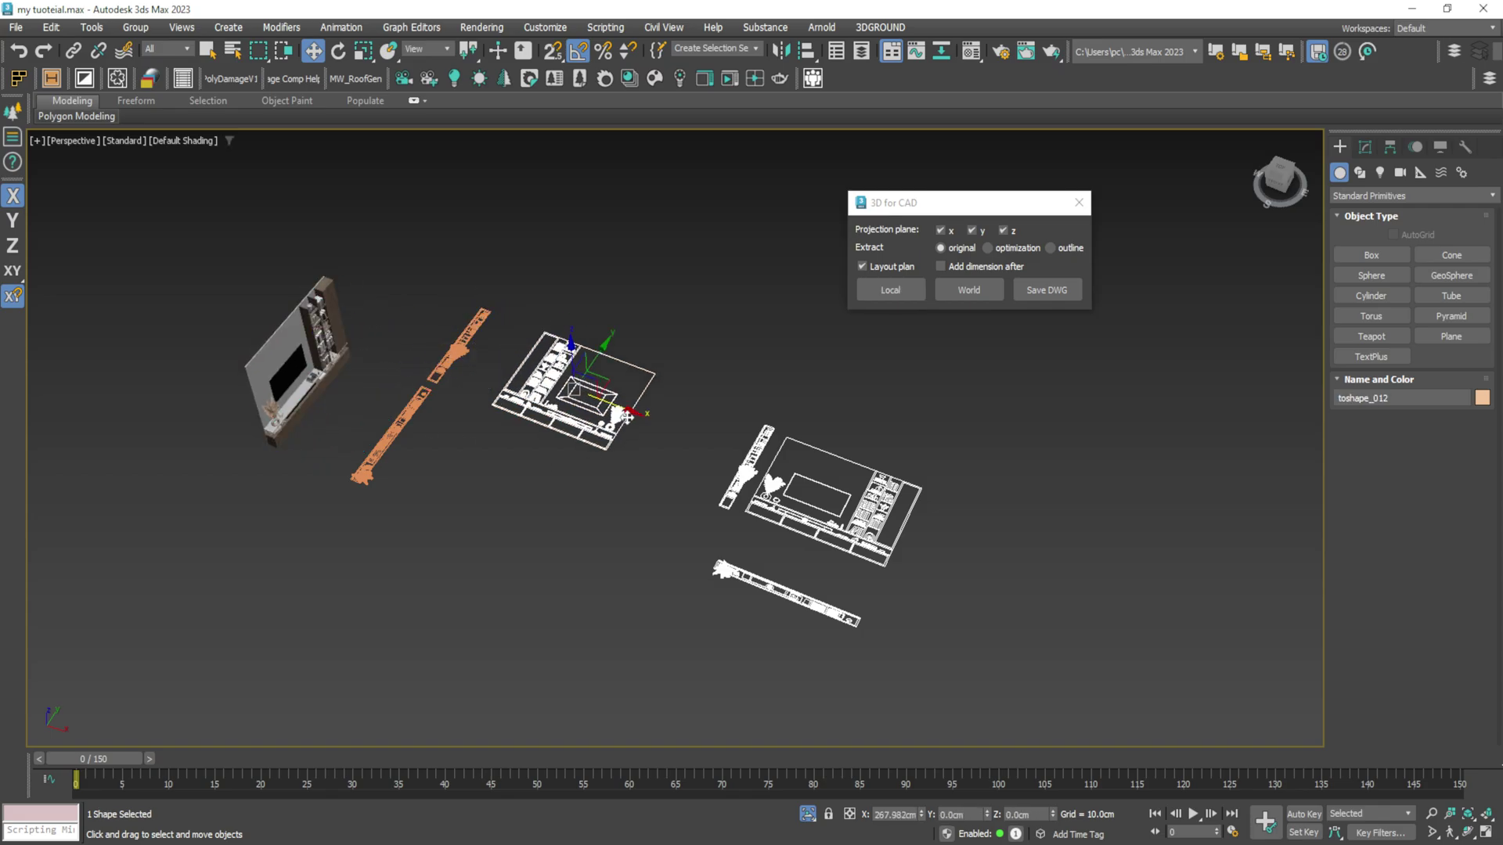
Step: Move the two orange side projections to the right, beside the white ones
drag(479, 284, 403, 427)
drag(442, 420, 520, 452)
alt+middle_drag(519, 452, 587, 533)
drag(912, 203, 956, 168)
scroll(696, 353, up, 5)
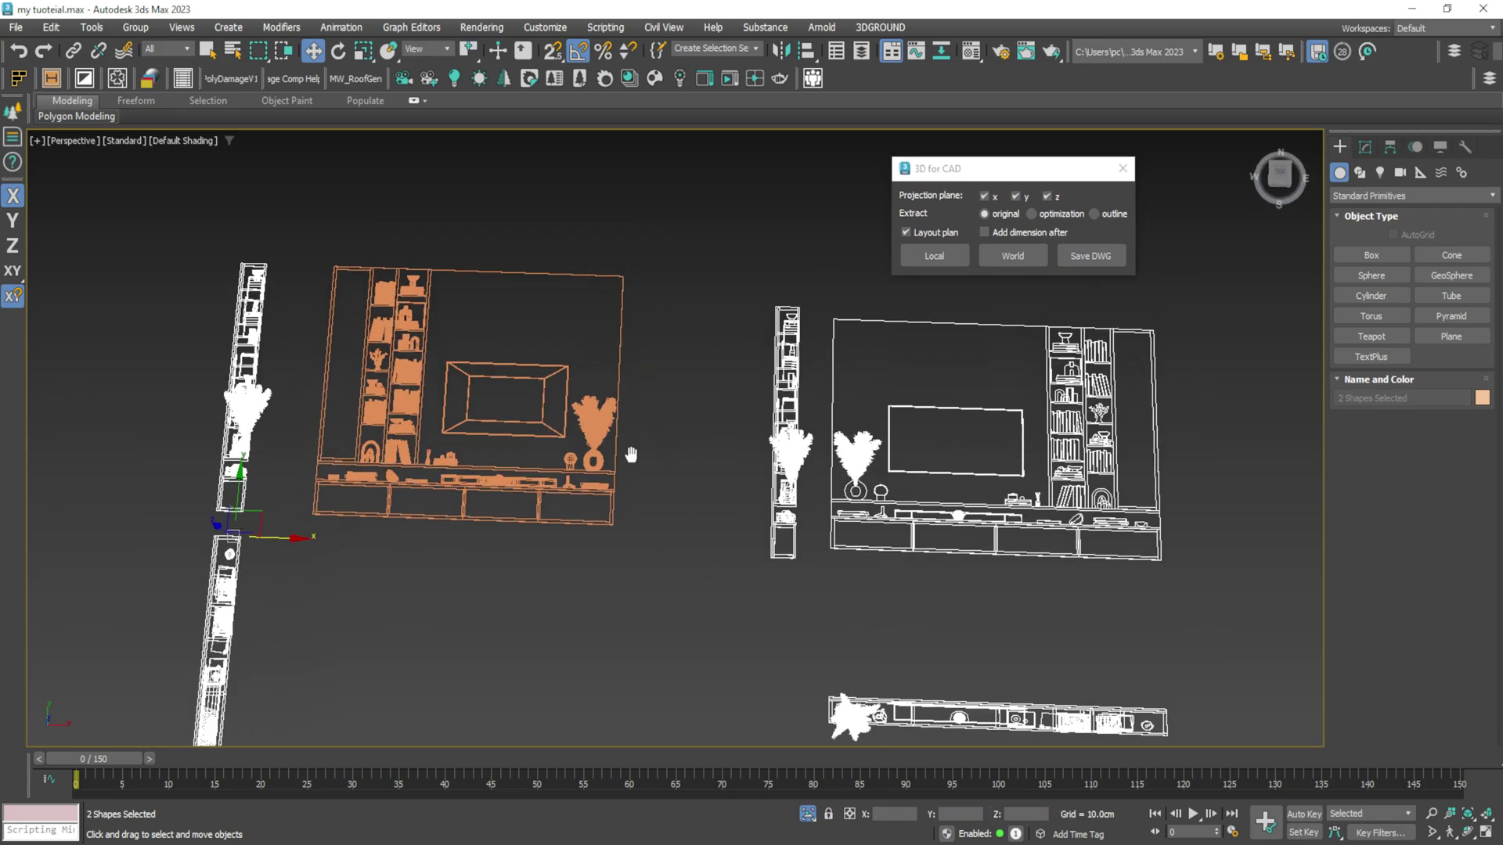
alt+middle_drag(631, 453, 638, 474)
click(638, 470)
scroll(626, 450, down, 2)
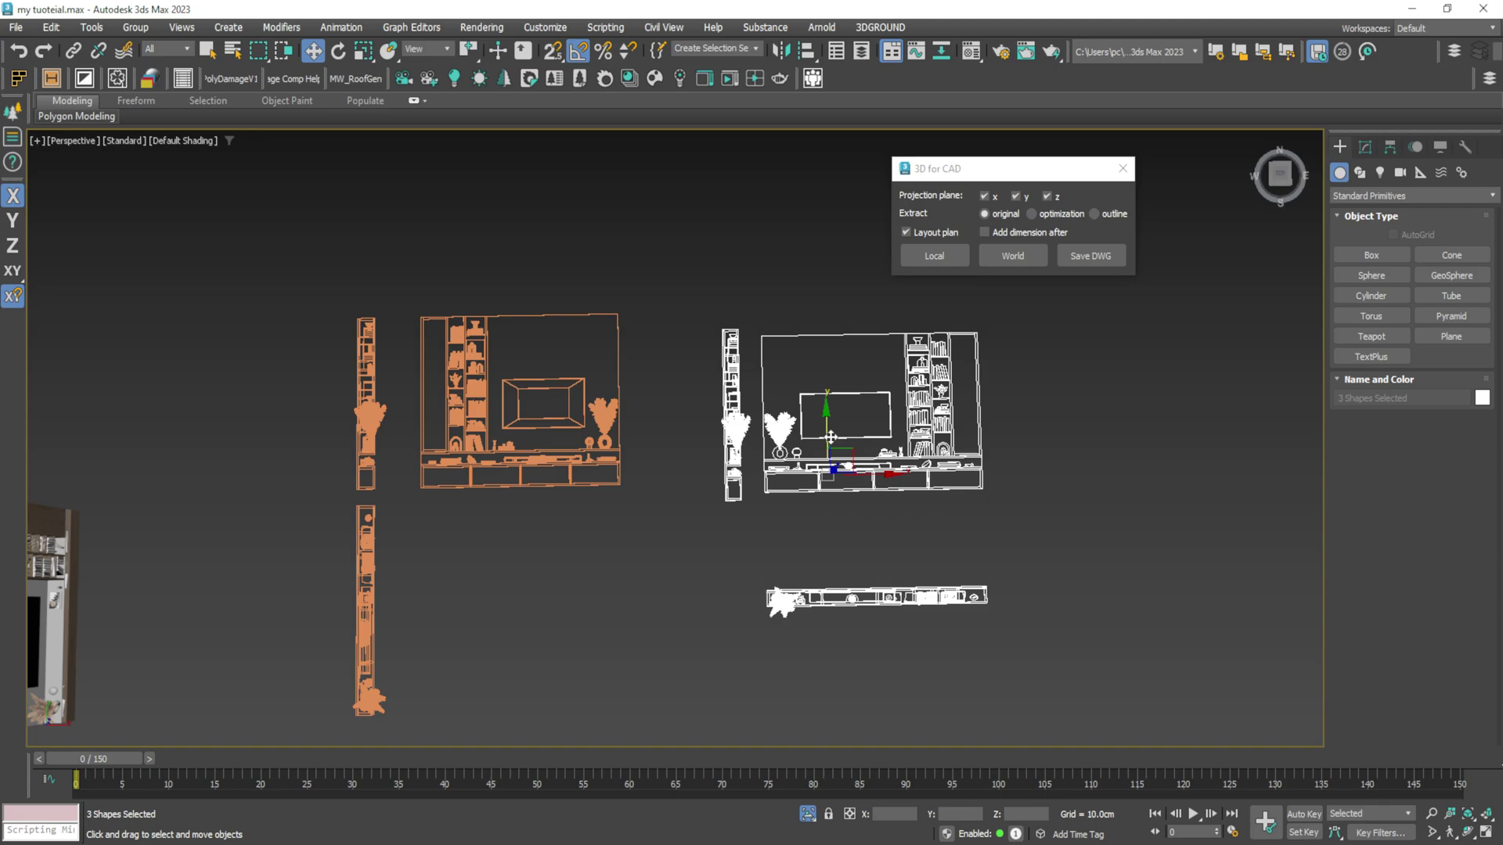
scroll(636, 517, down, 3)
alt+middle_drag(637, 556, 602, 509)
Step: Rotate Group002 to lie flat, then in Top view move it up above both projection sets
click(227, 497)
key(e)
alt+middle_drag(329, 532, 329, 493)
drag(235, 518, 301, 513)
drag(259, 438, 274, 509)
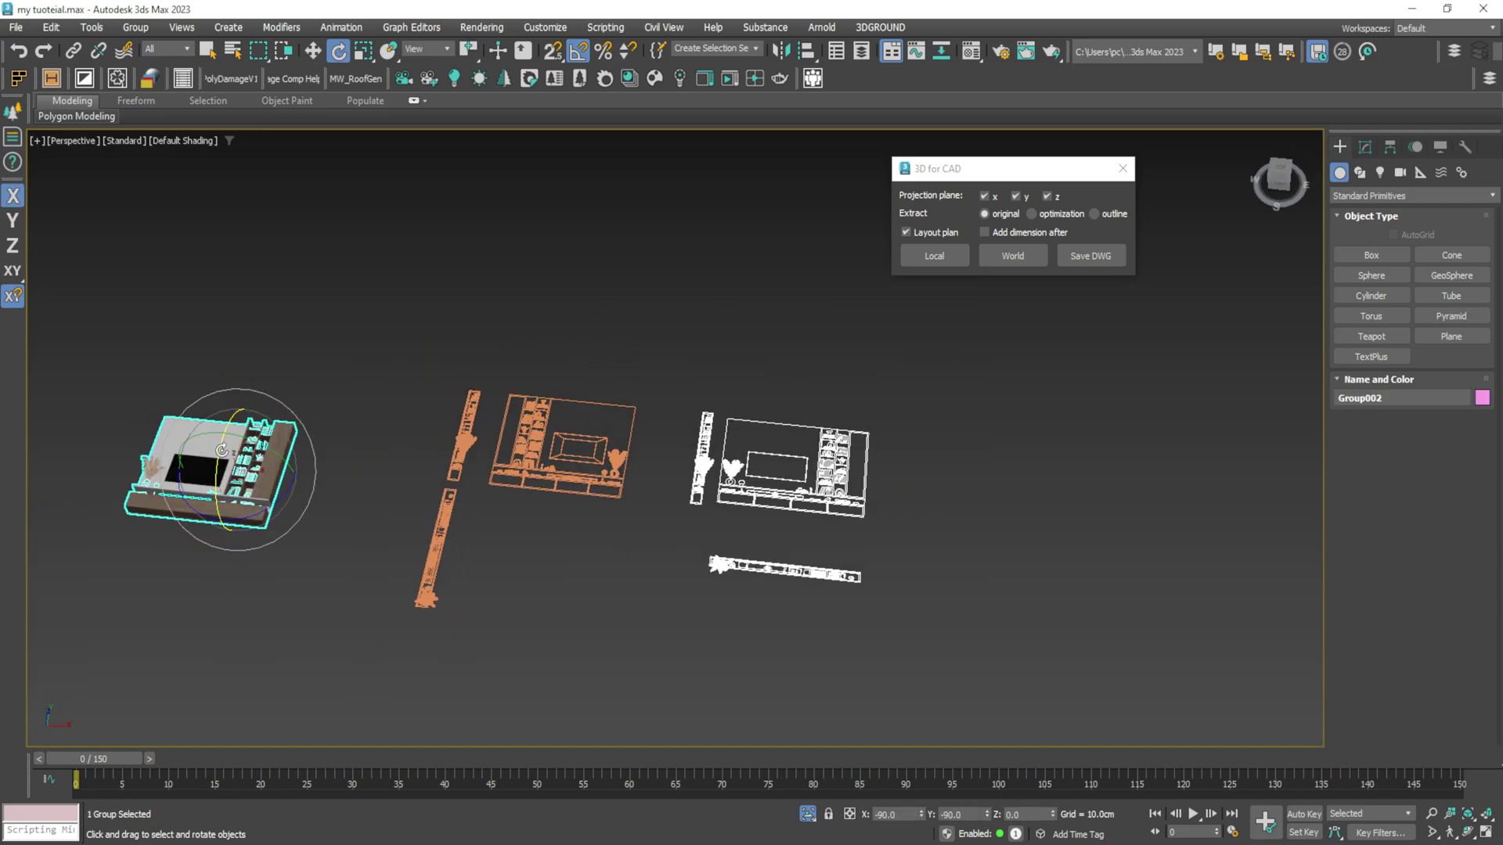
key(t)
key(w)
scroll(439, 468, down, 6)
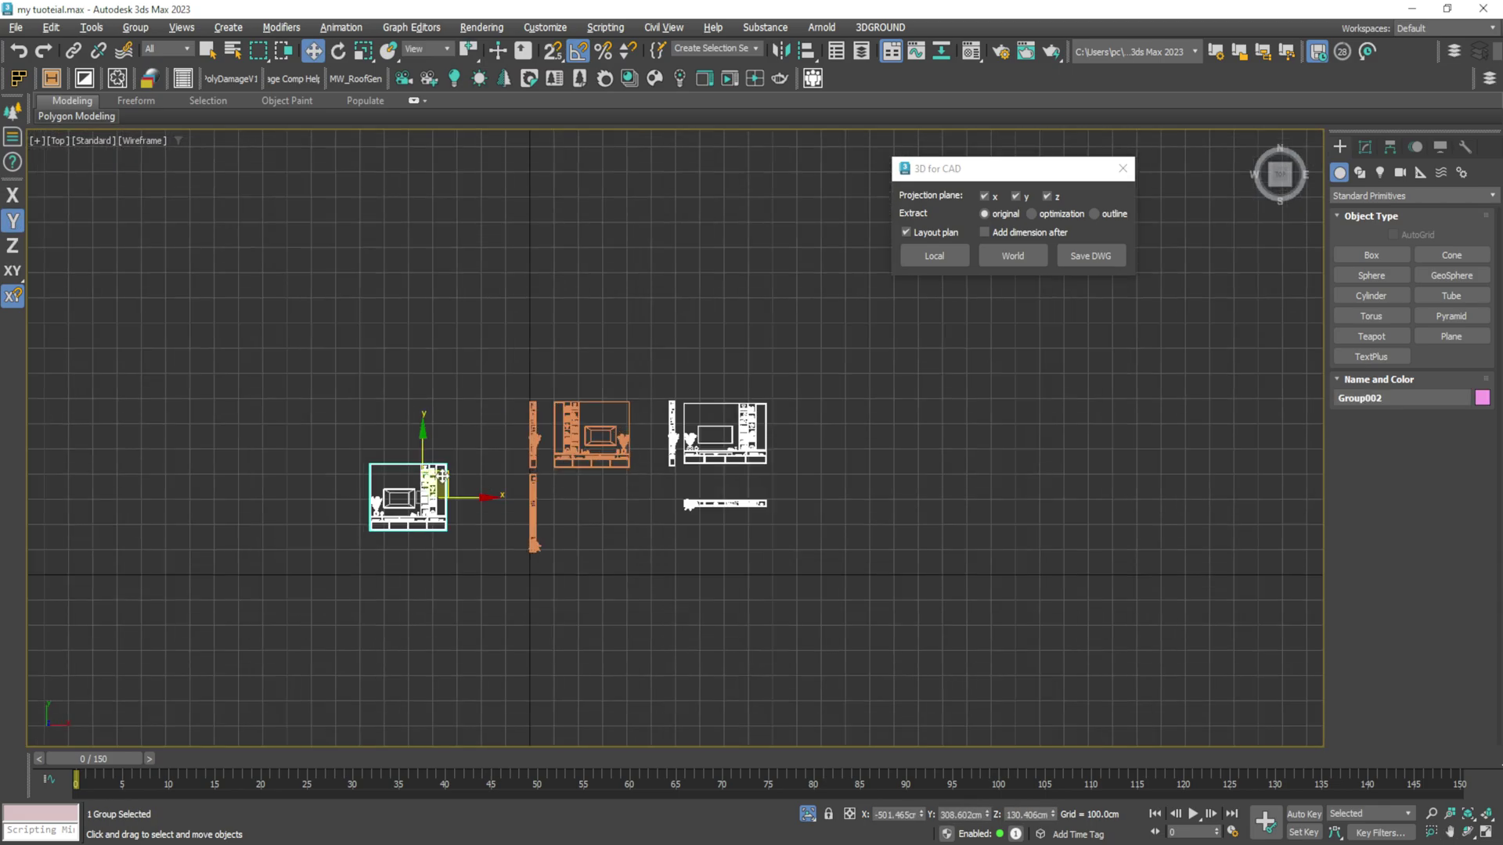
drag(472, 465, 729, 302)
Step: Deselect and return to the Perspective view of the laid-out drawings
click(655, 404)
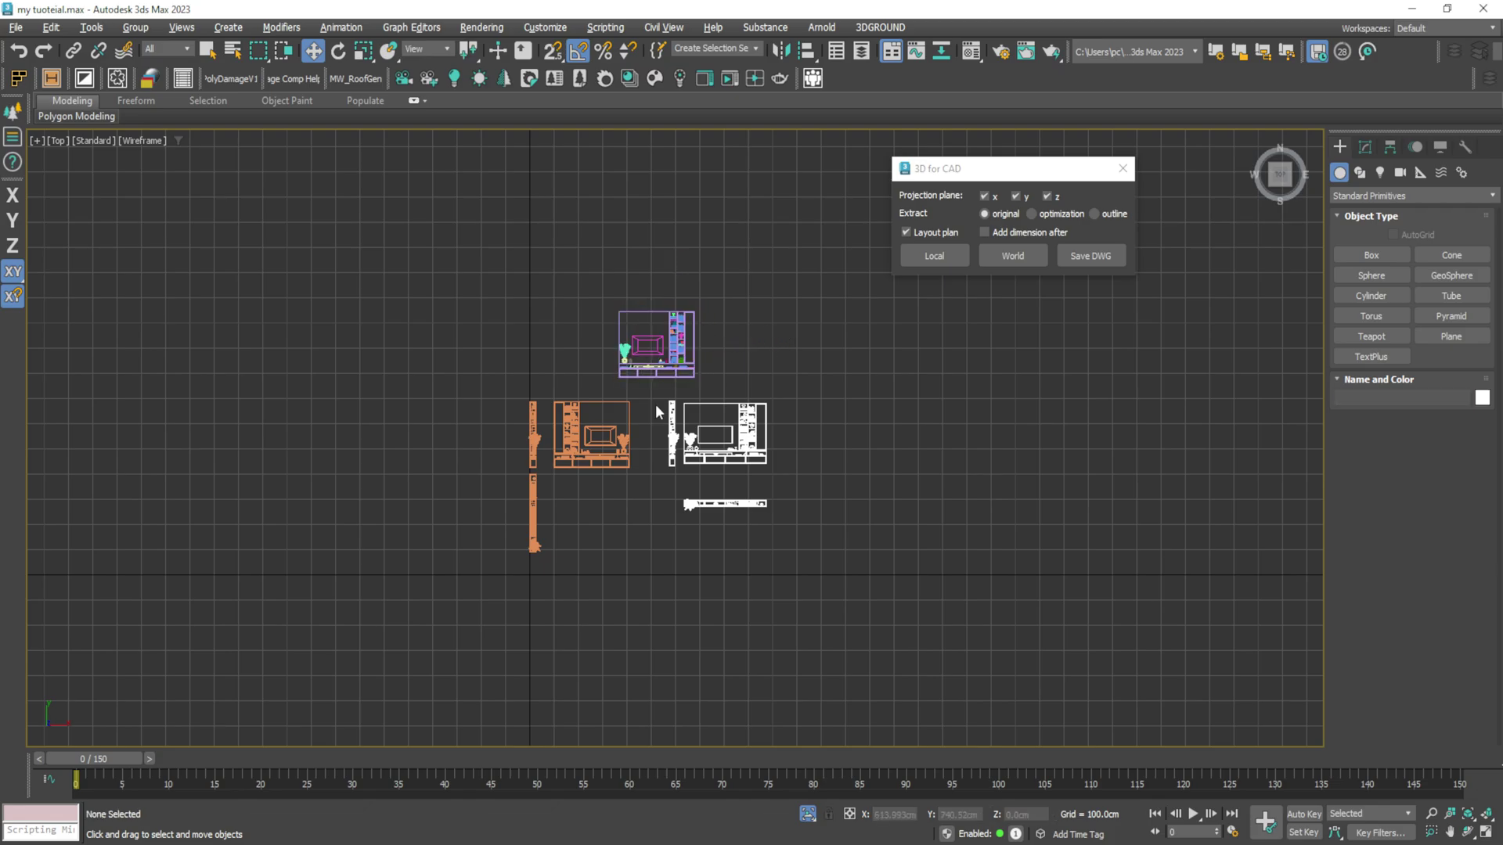
scroll(645, 420, up, 5)
middle_drag(645, 421, 575, 443)
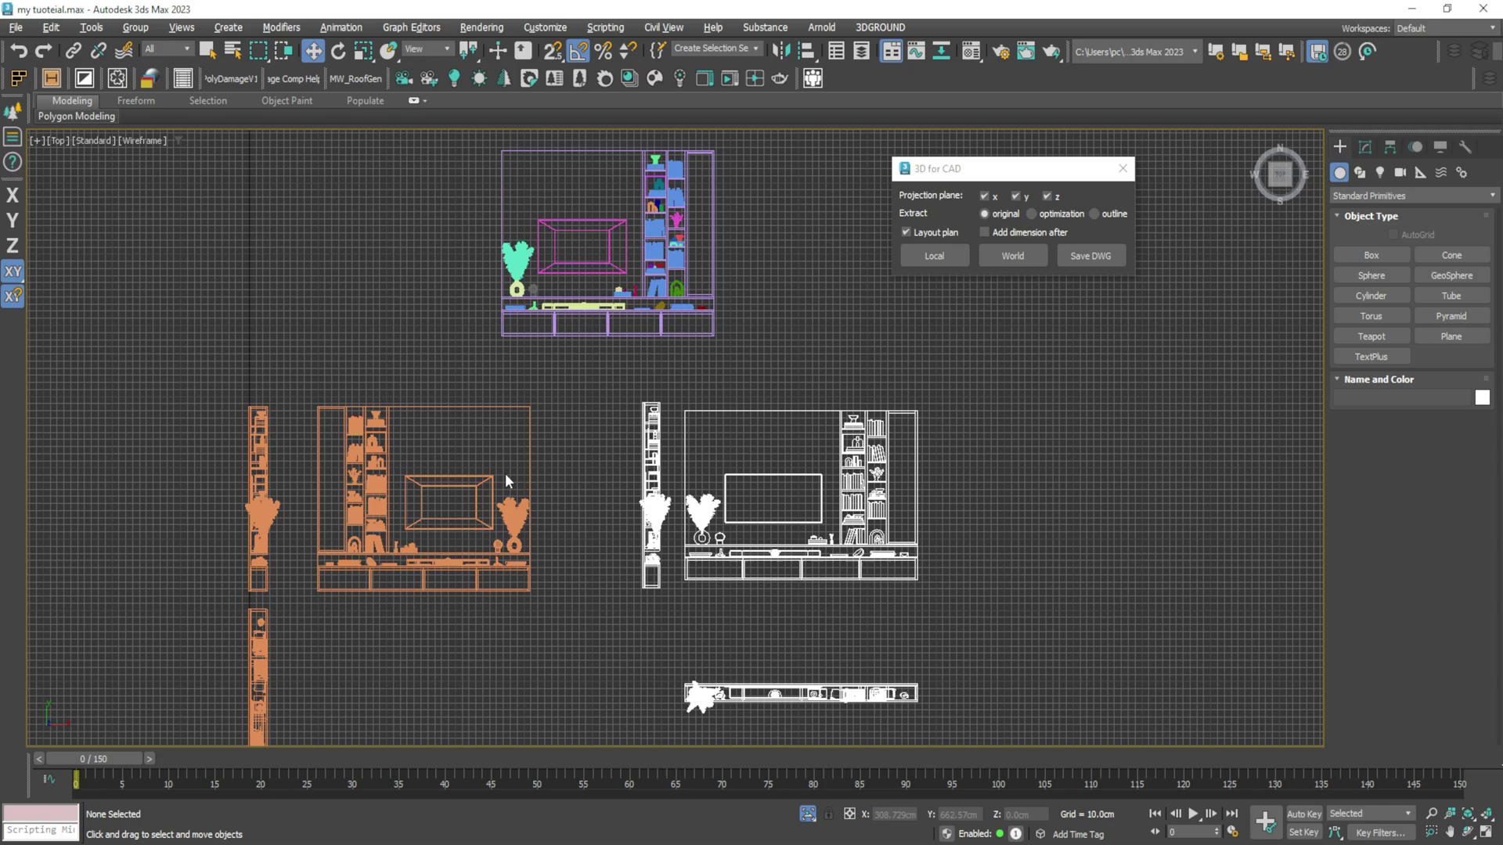
key(p)
scroll(653, 493, up, 4)
mouse_move(650, 496)
middle_down()
mouse_move(654, 518)
mouse_move(597, 506)
mouse_move(577, 440)
middle_up()
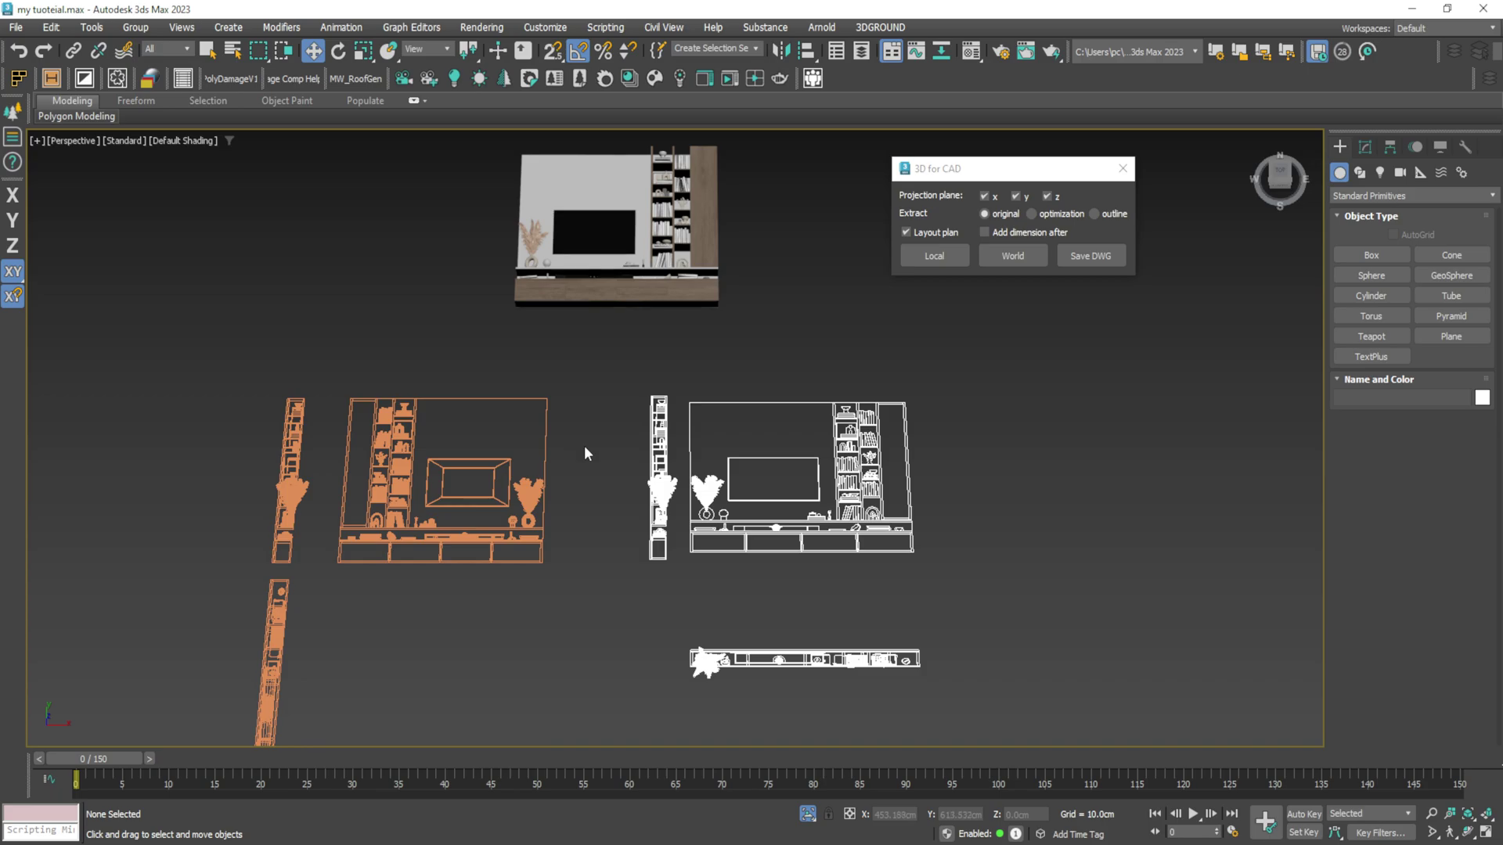
Step: Marquee-select the three orange extracted drawings and delete them
scroll(497, 538, up, 6)
scroll(497, 538, up, 2)
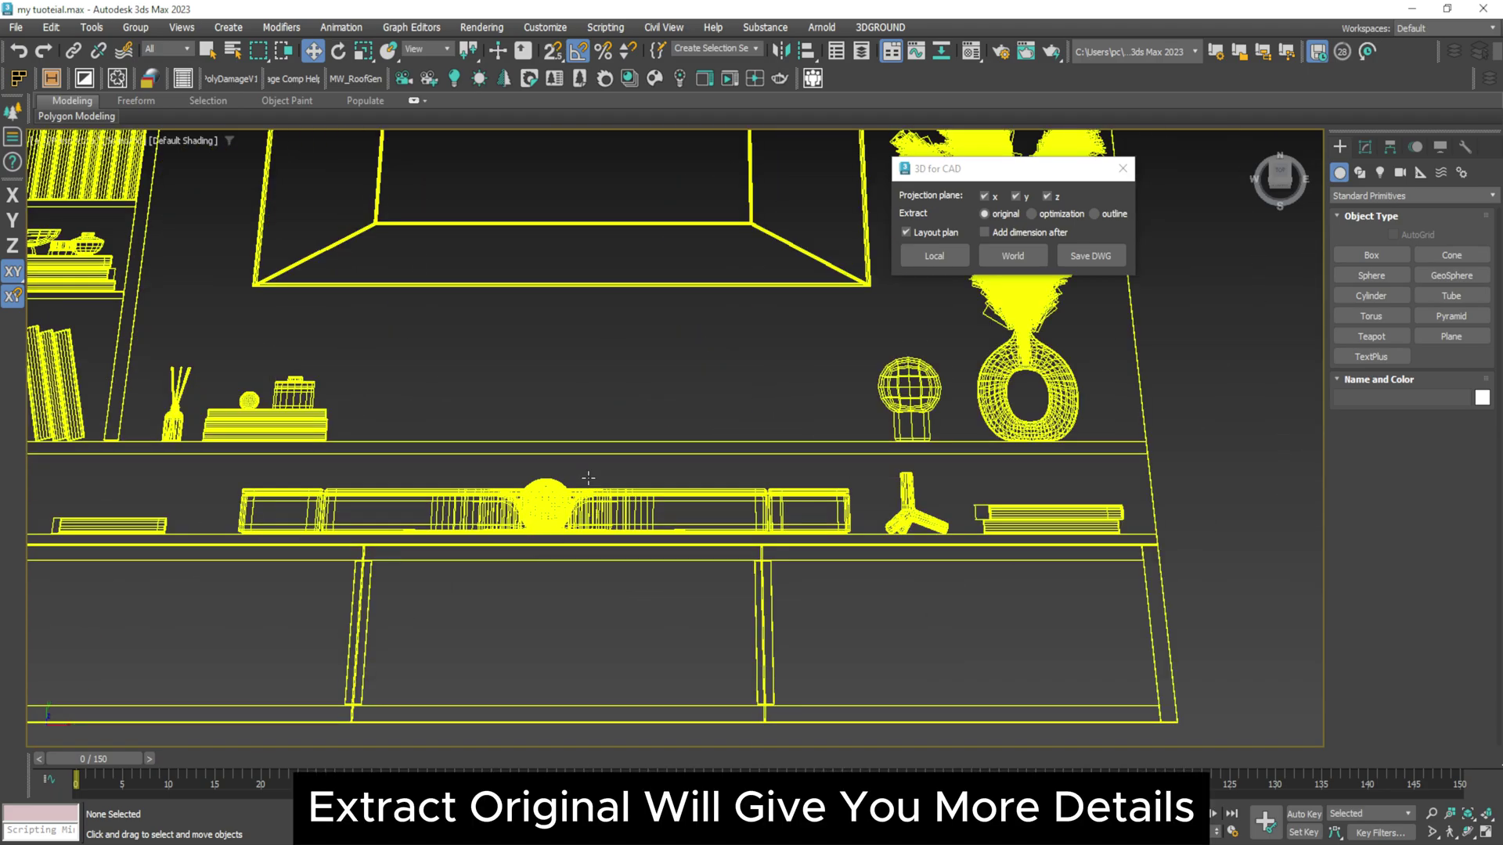
scroll(422, 399, up, 3)
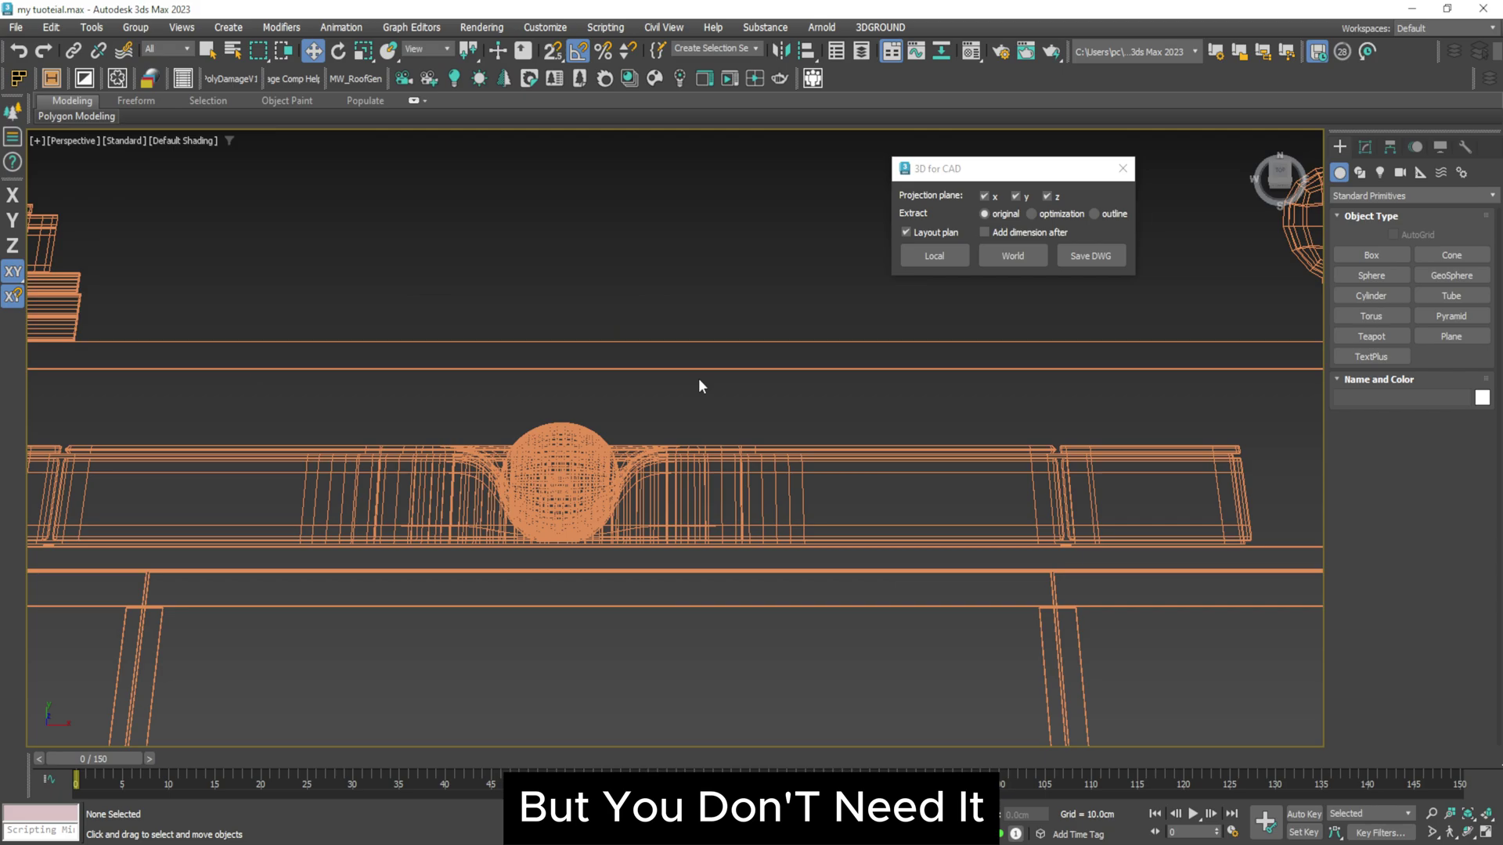
scroll(438, 555, down, 5)
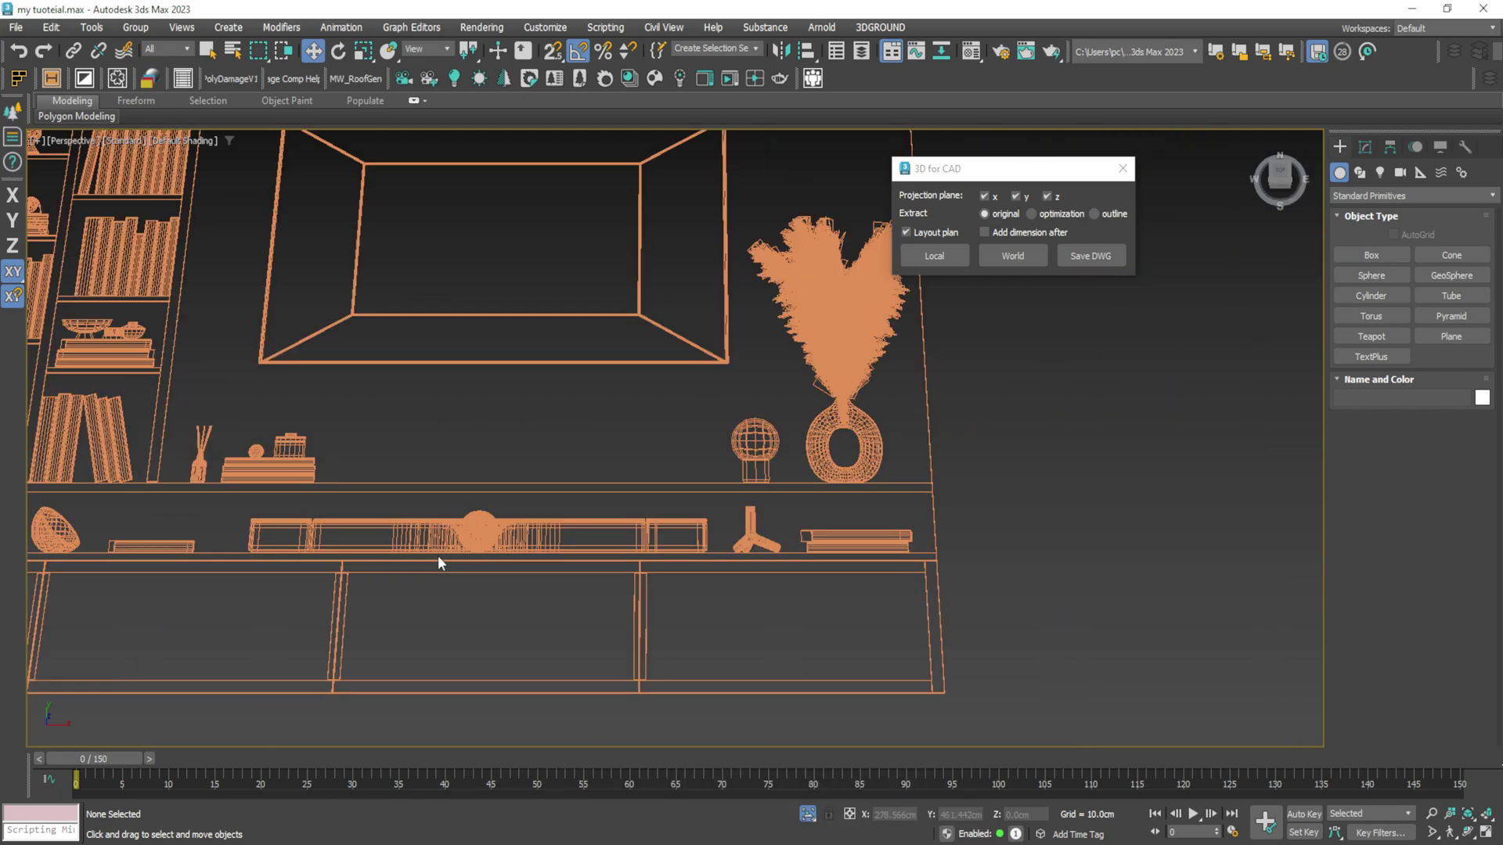
scroll(847, 416, up, 5)
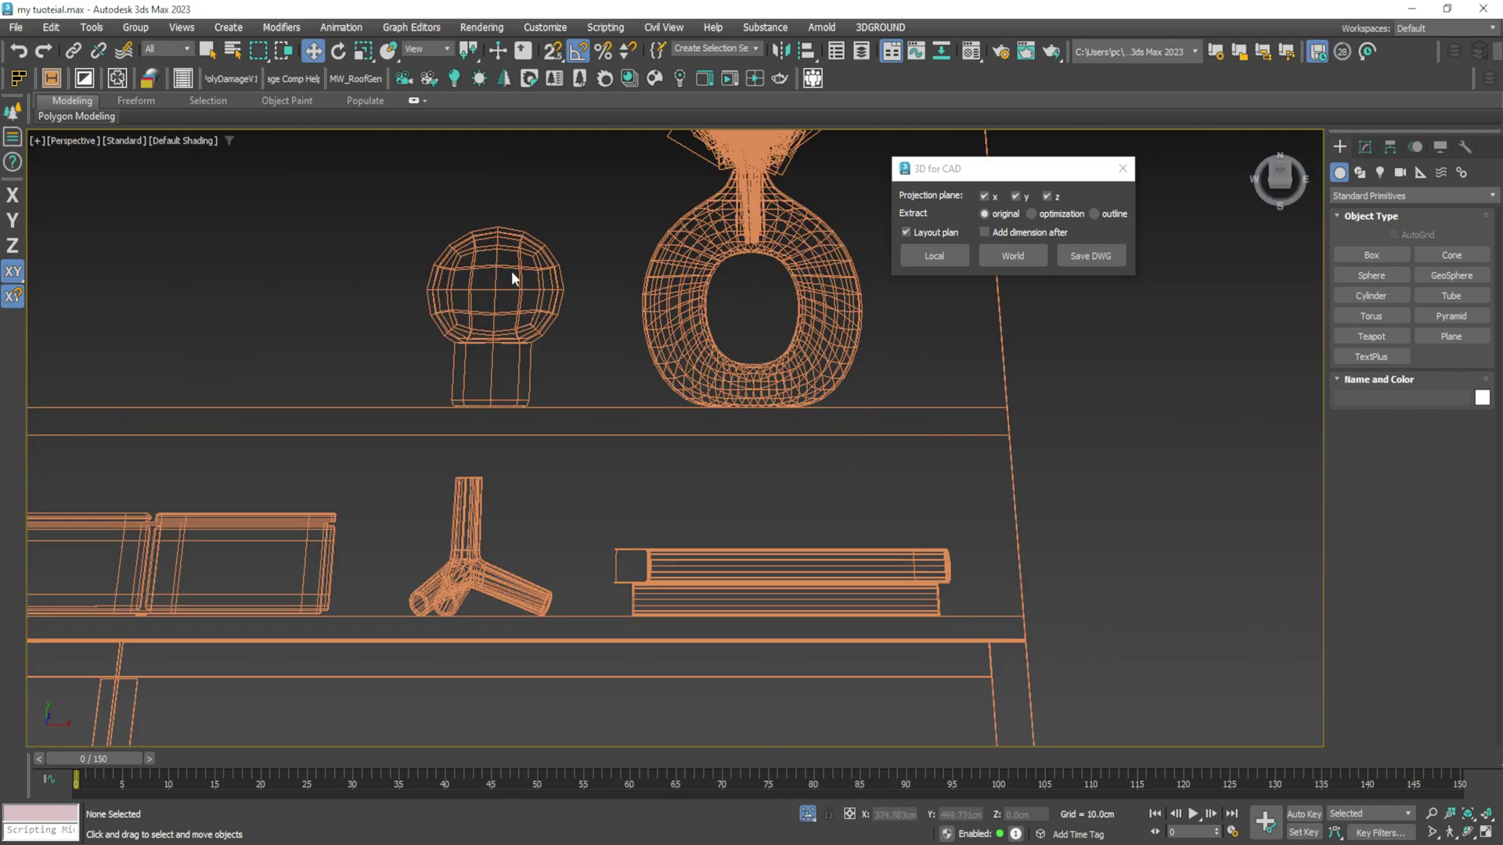
scroll(583, 502, down, 6)
scroll(526, 622, down, 2)
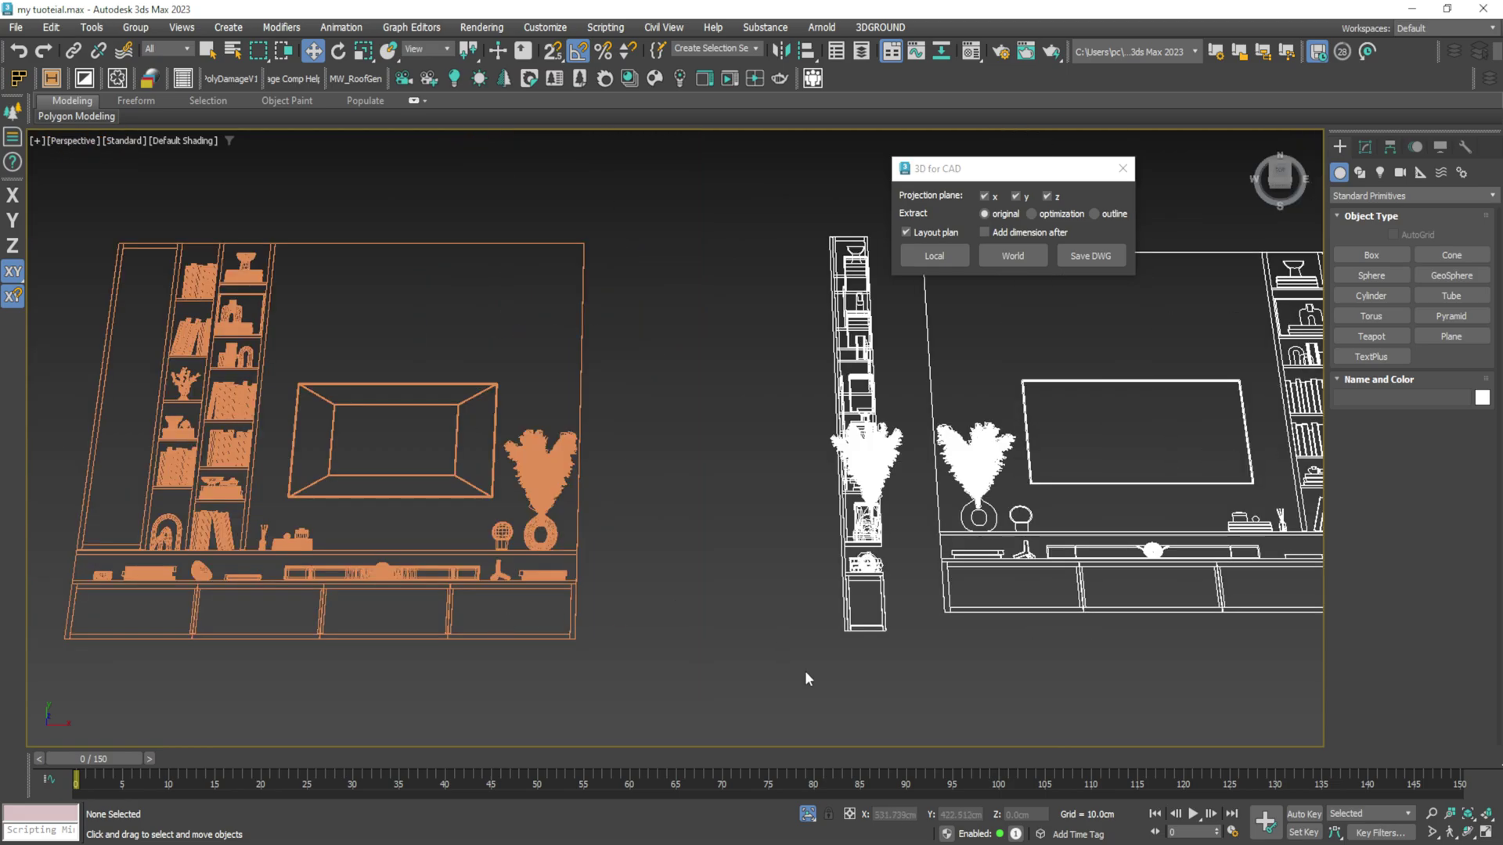
middle_drag(1001, 669, 597, 670)
scroll(898, 575, up, 4)
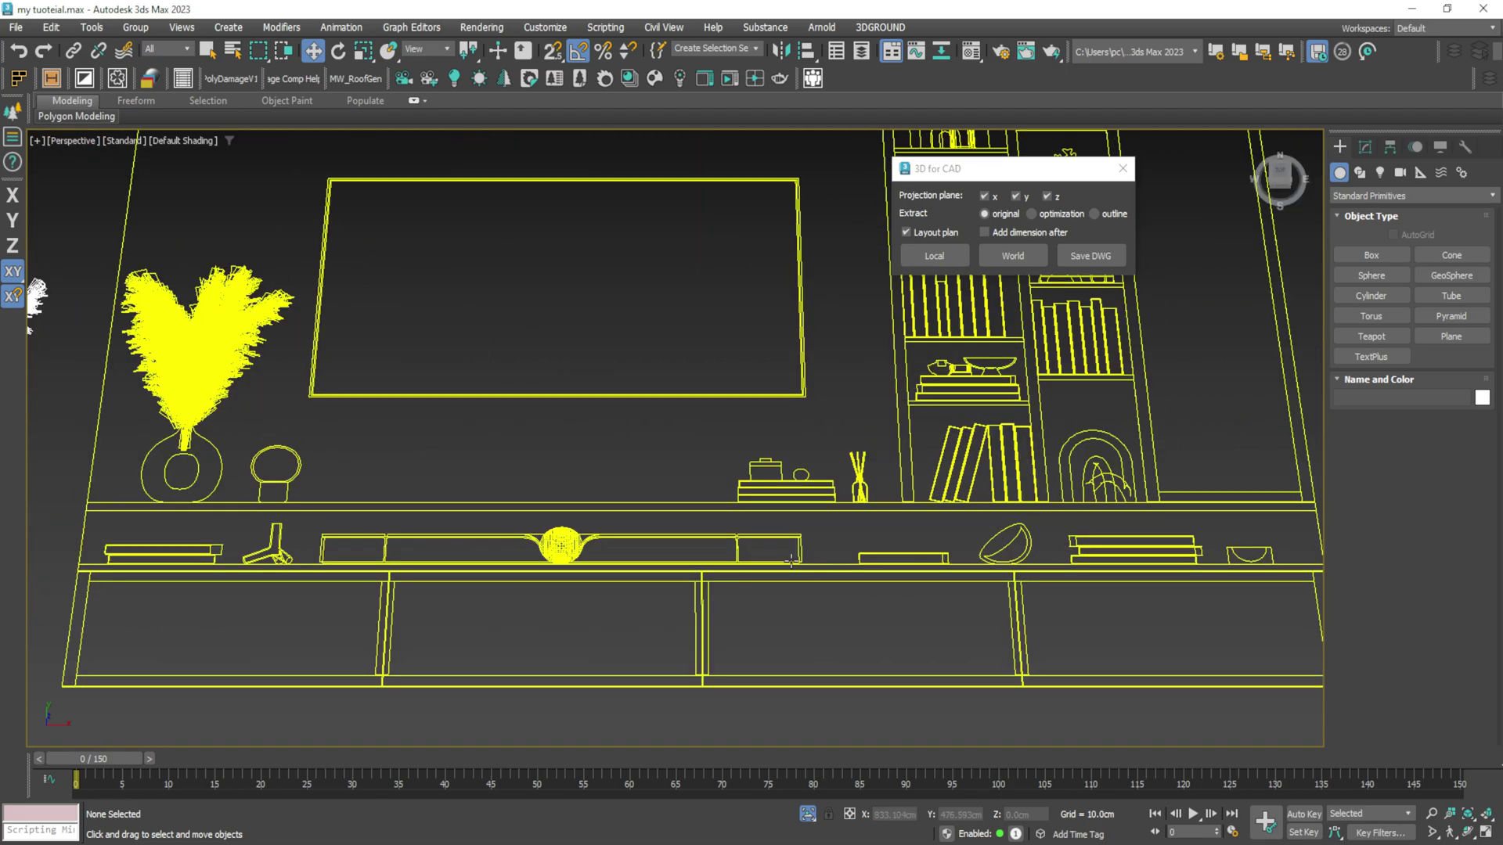
scroll(228, 472, up, 3)
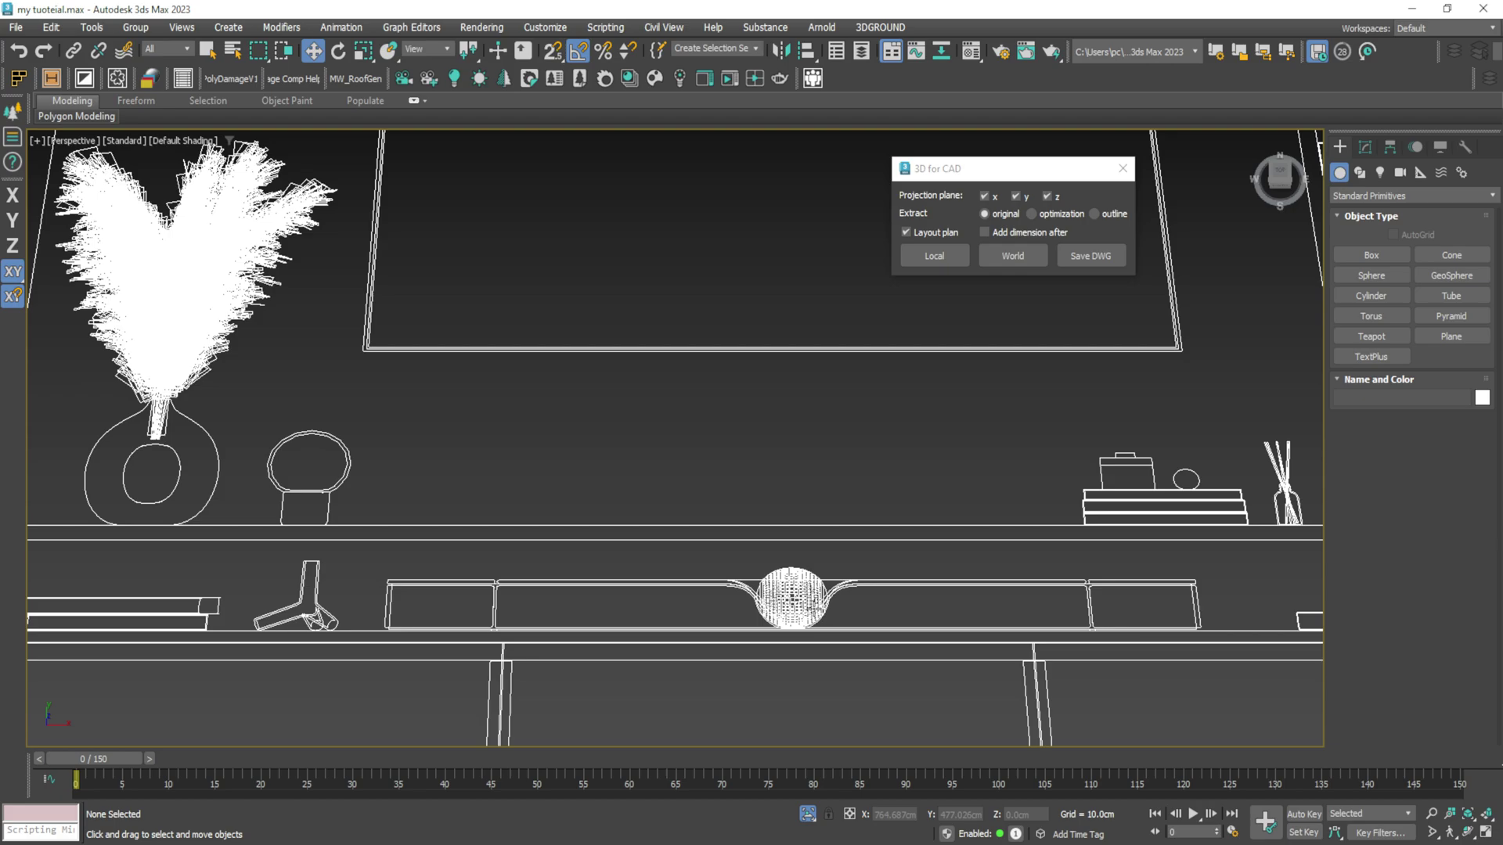
scroll(712, 610, down, 5)
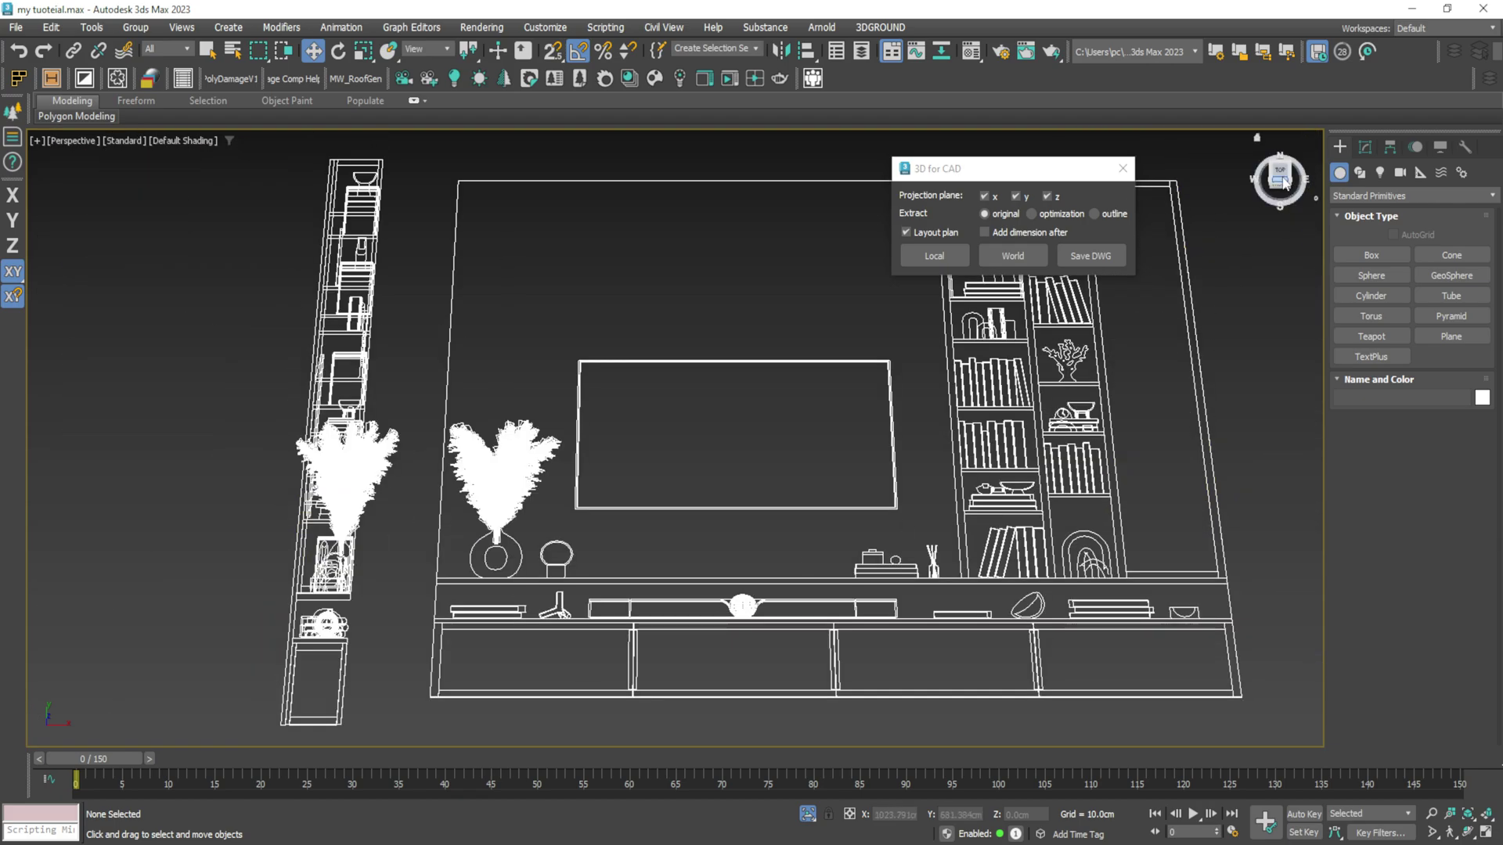
scroll(786, 529, down, 4)
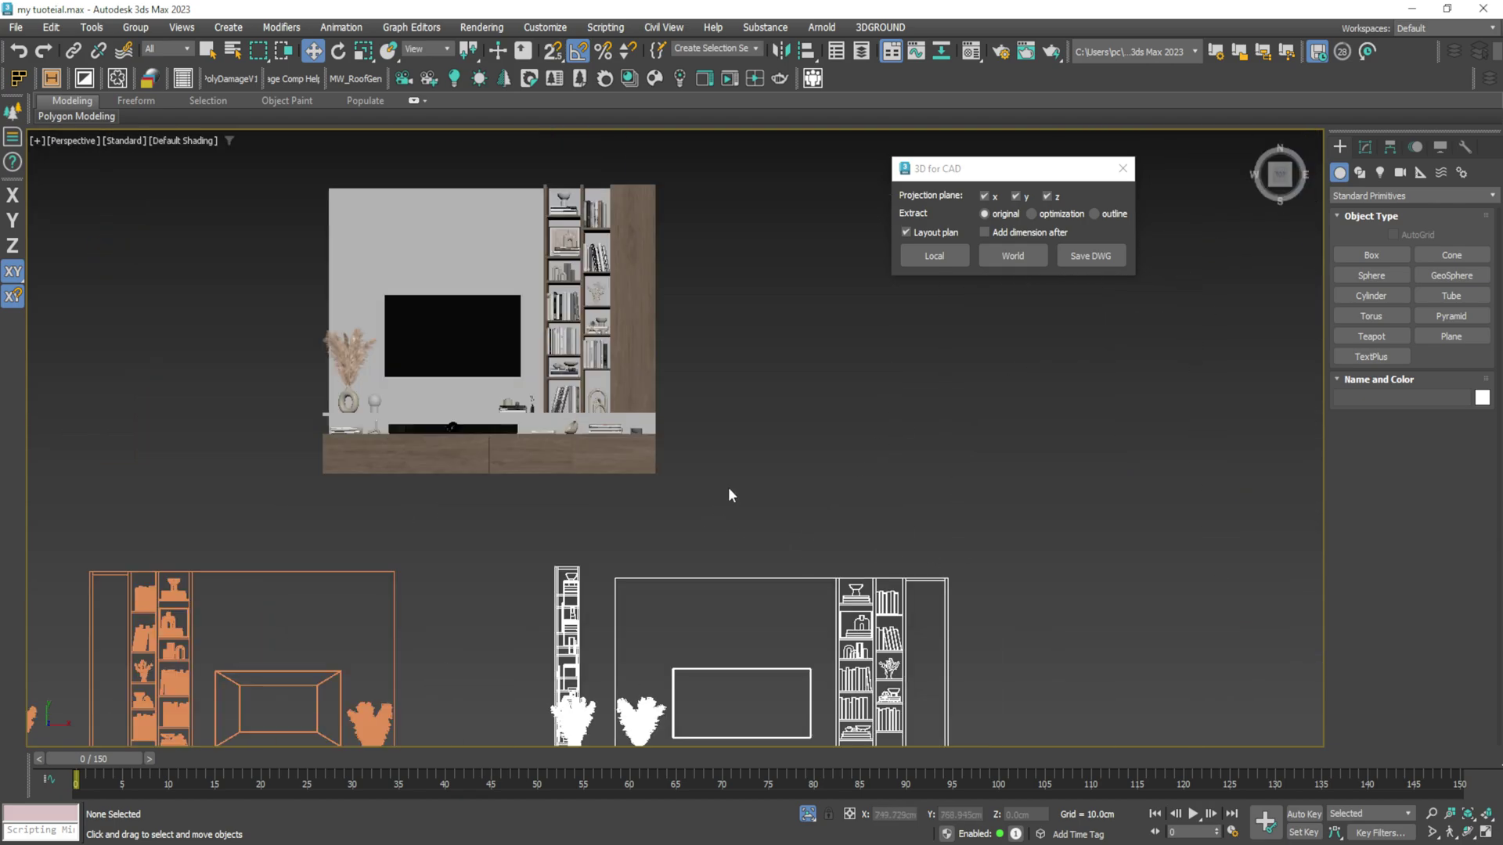
middle_drag(632, 535, 730, 407)
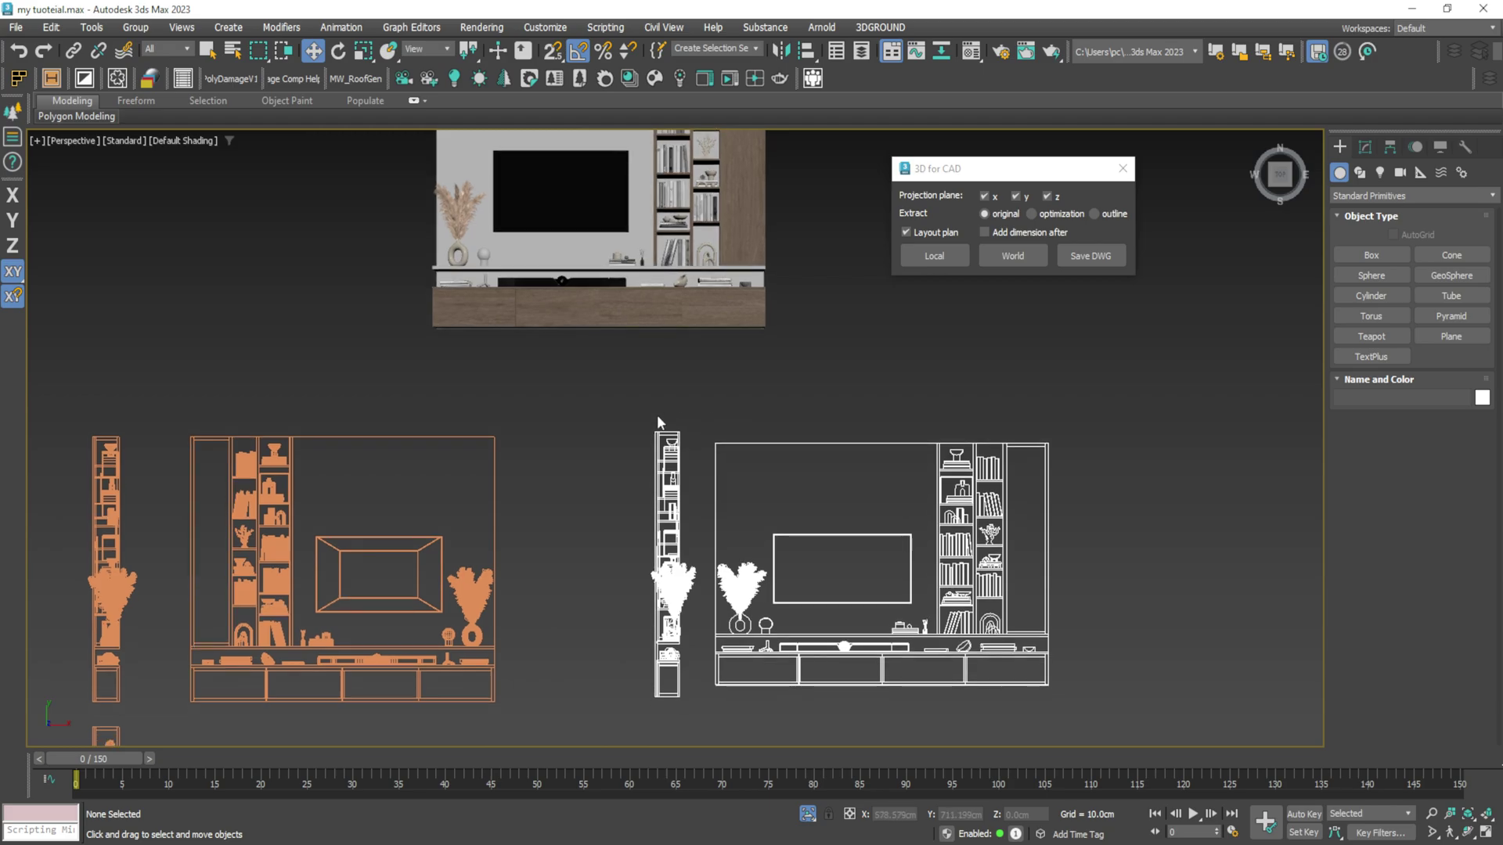
scroll(624, 430, down, 5)
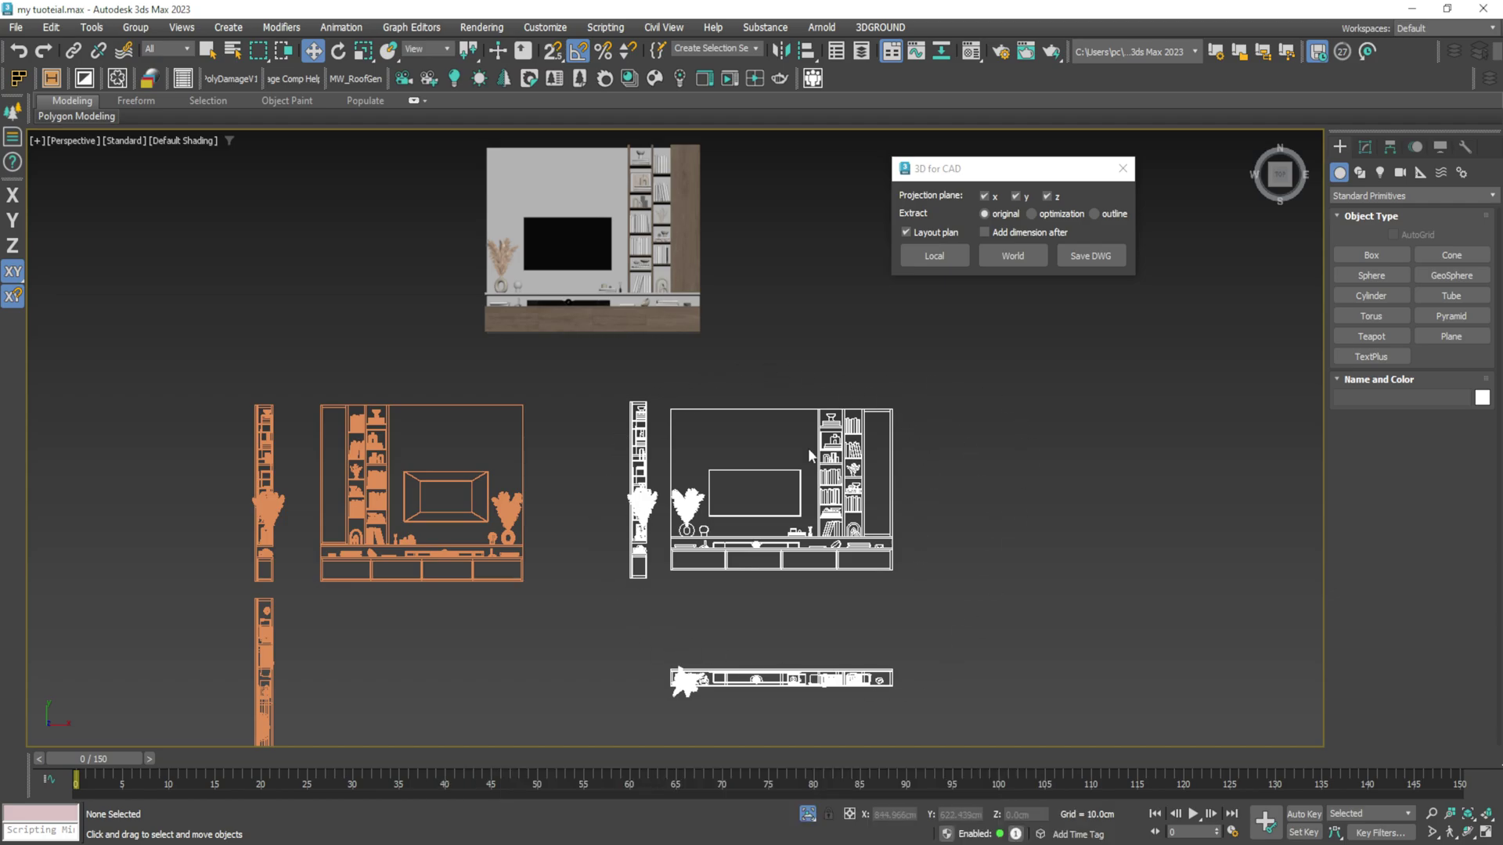
scroll(591, 489, down, 3)
drag(381, 623, 380, 623)
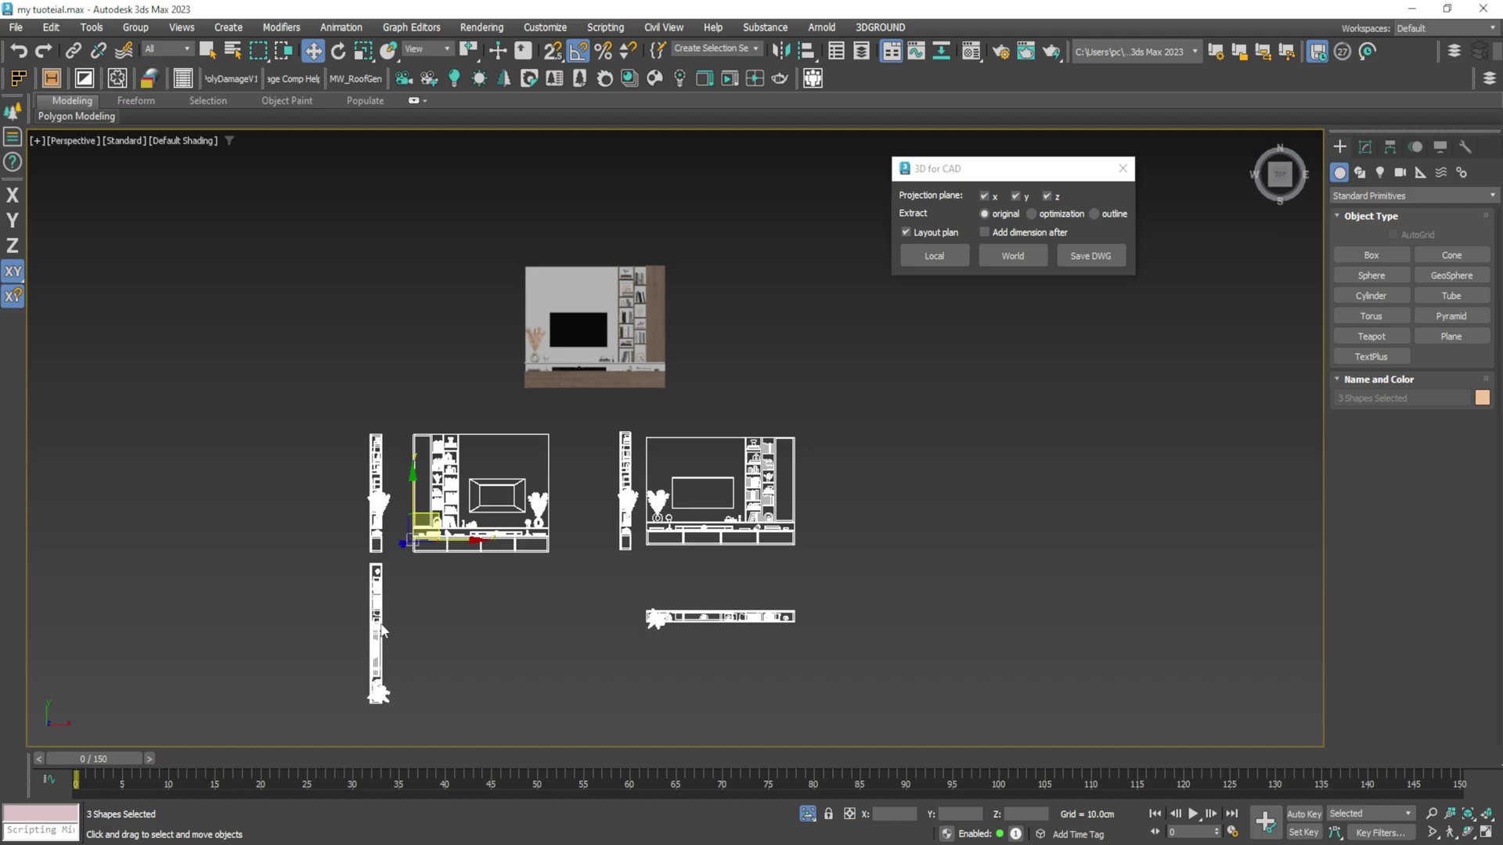
key(Delete)
Step: Move the TV-wall model beside the white line views and rotate it upright
drag(622, 286, 916, 448)
scroll(832, 565, up, 4)
click(708, 580)
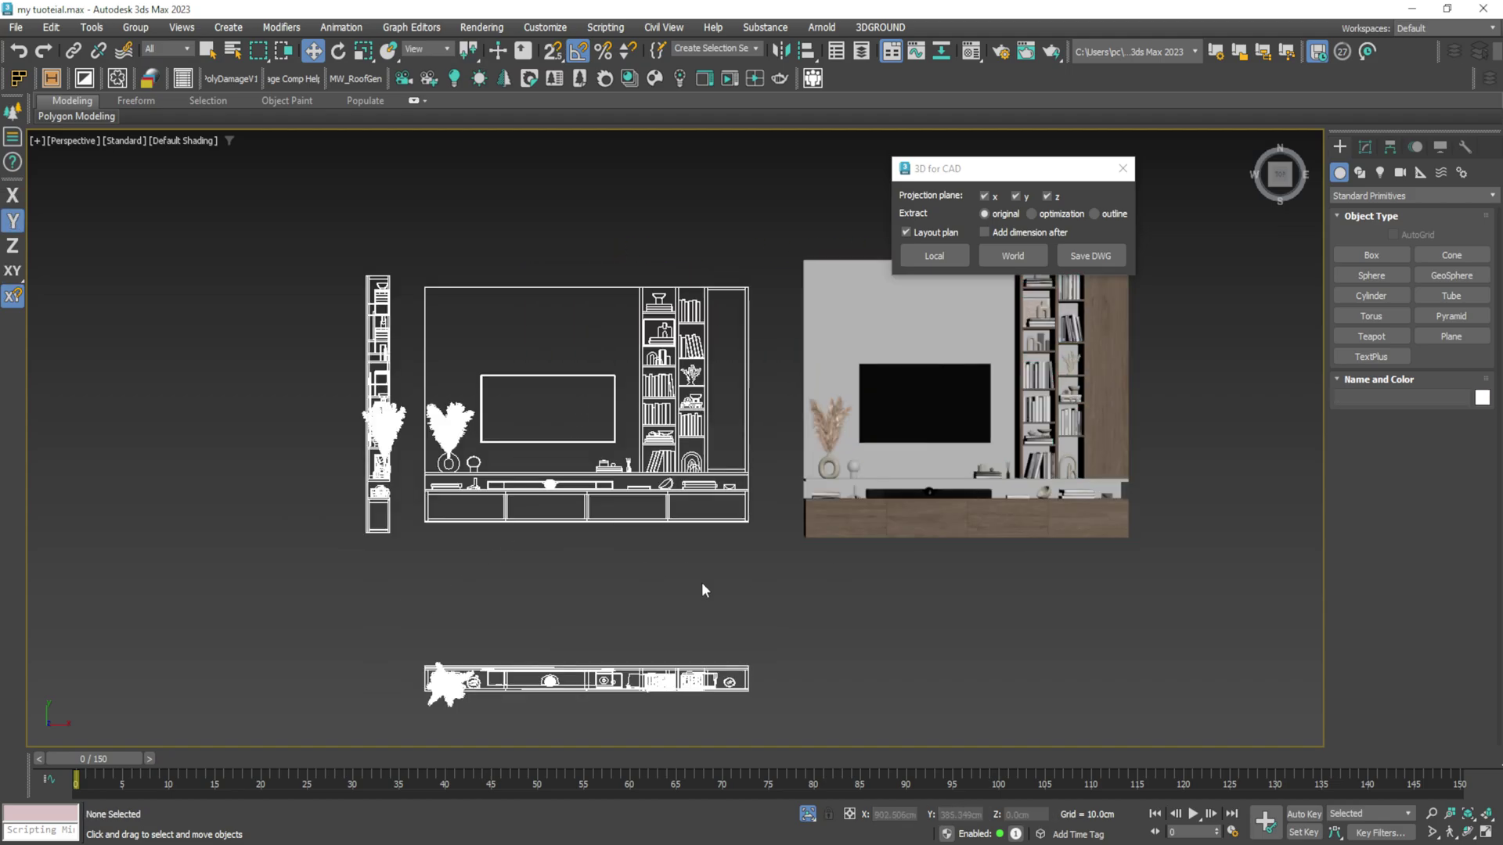
middle_drag(702, 581, 575, 616)
scroll(576, 610, down, 4)
click(722, 398)
key(e)
drag(765, 354, 752, 477)
key(w)
click(683, 499)
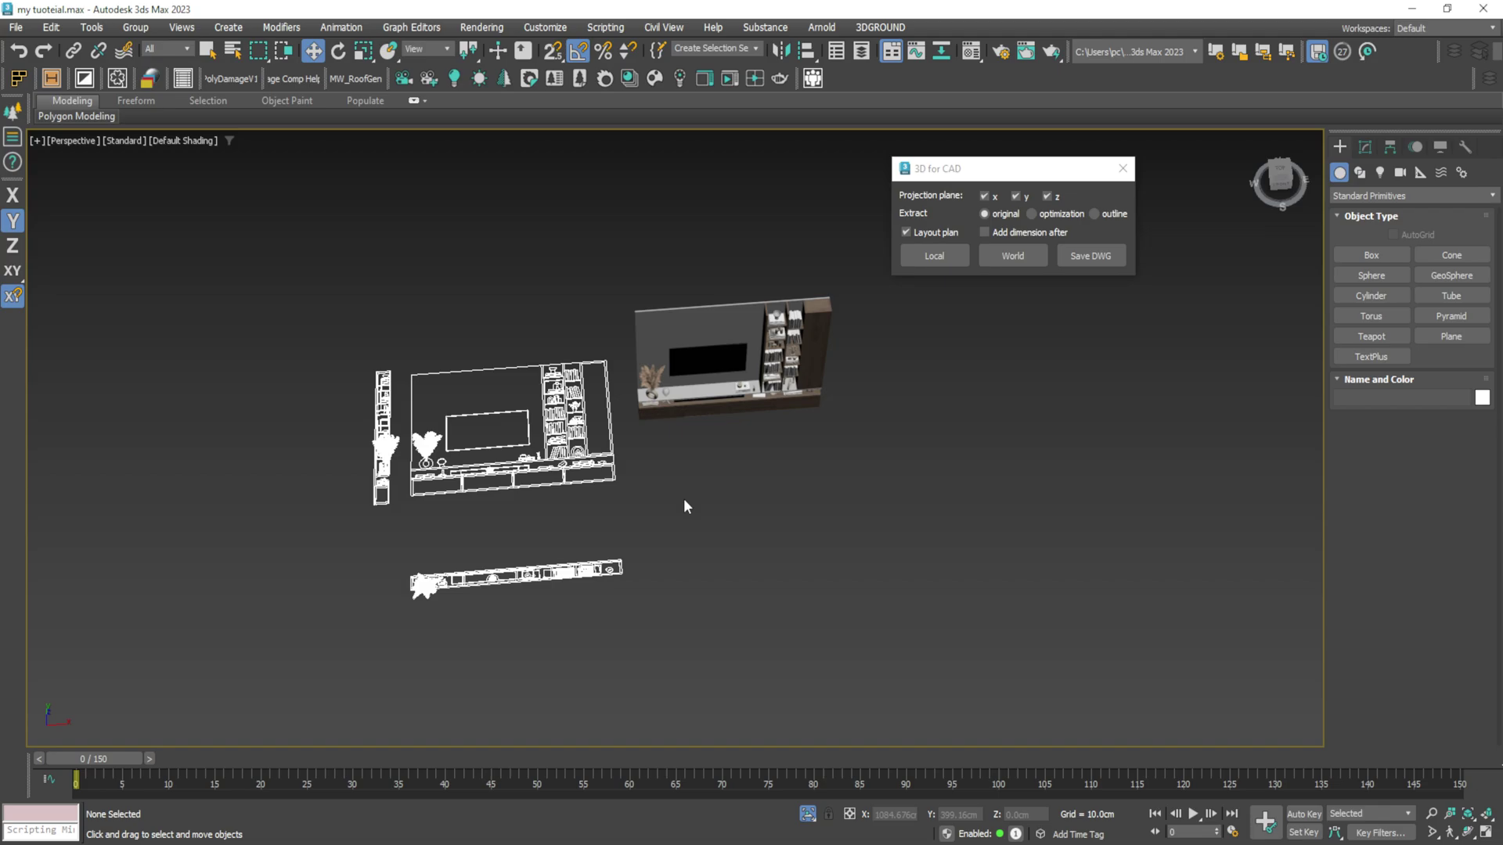
alt+middle_drag(683, 499, 571, 493)
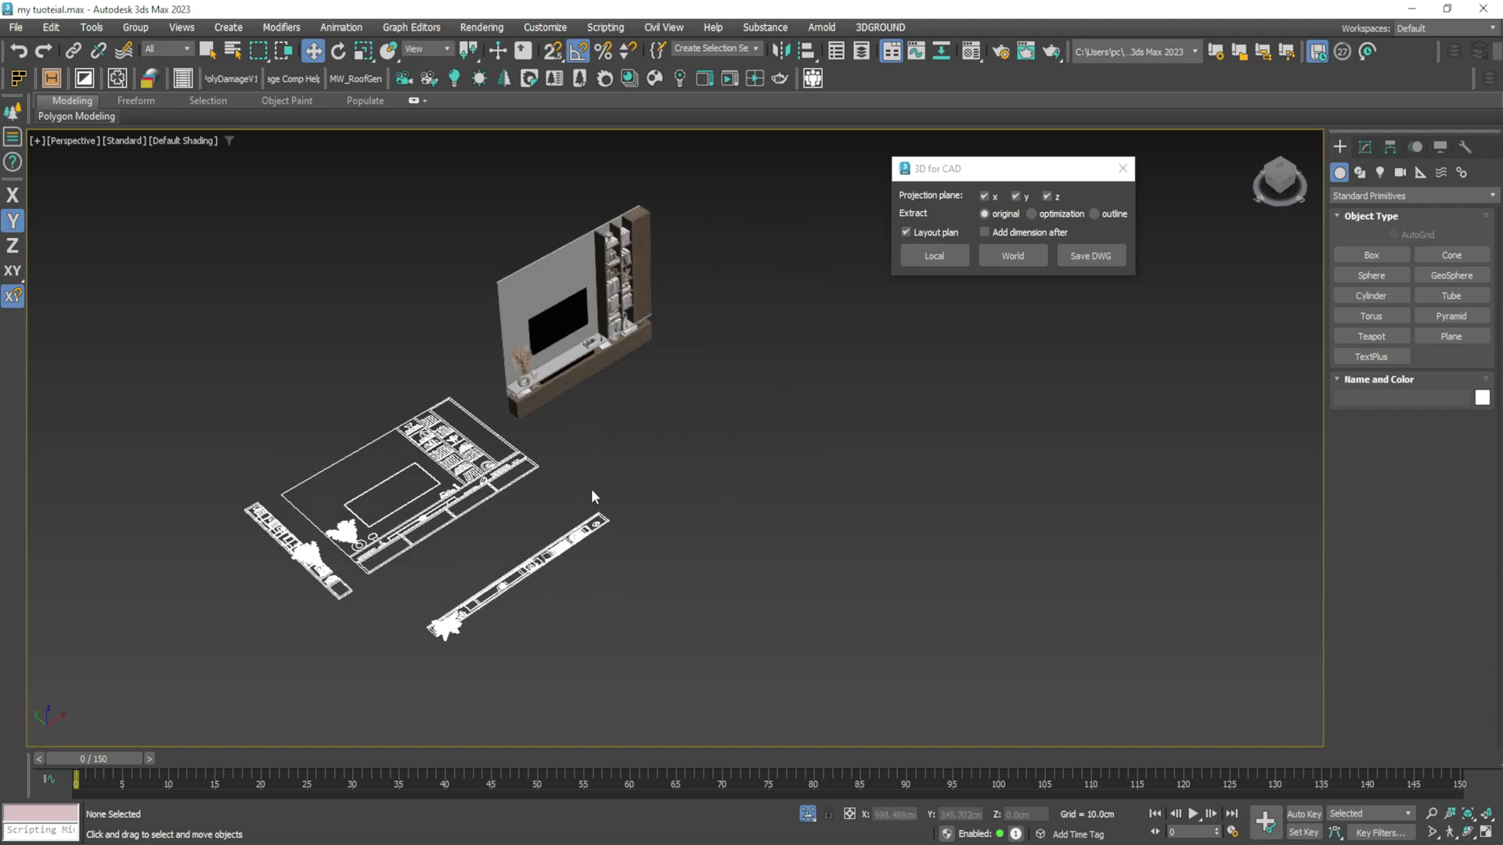
Step: Turn off Isolate Selection to show the sofa and chairs, then select the sofa, chair and armchair
click(811, 813)
scroll(547, 529, down, 4)
middle_drag(341, 606, 398, 603)
drag(369, 457, 254, 630)
alt+middle_drag(365, 618, 289, 593)
middle_drag(290, 592, 422, 526)
Step: Select the armchair group, move it left, isolate it with Alt+Q and run Local projection
click(380, 578)
click(304, 587)
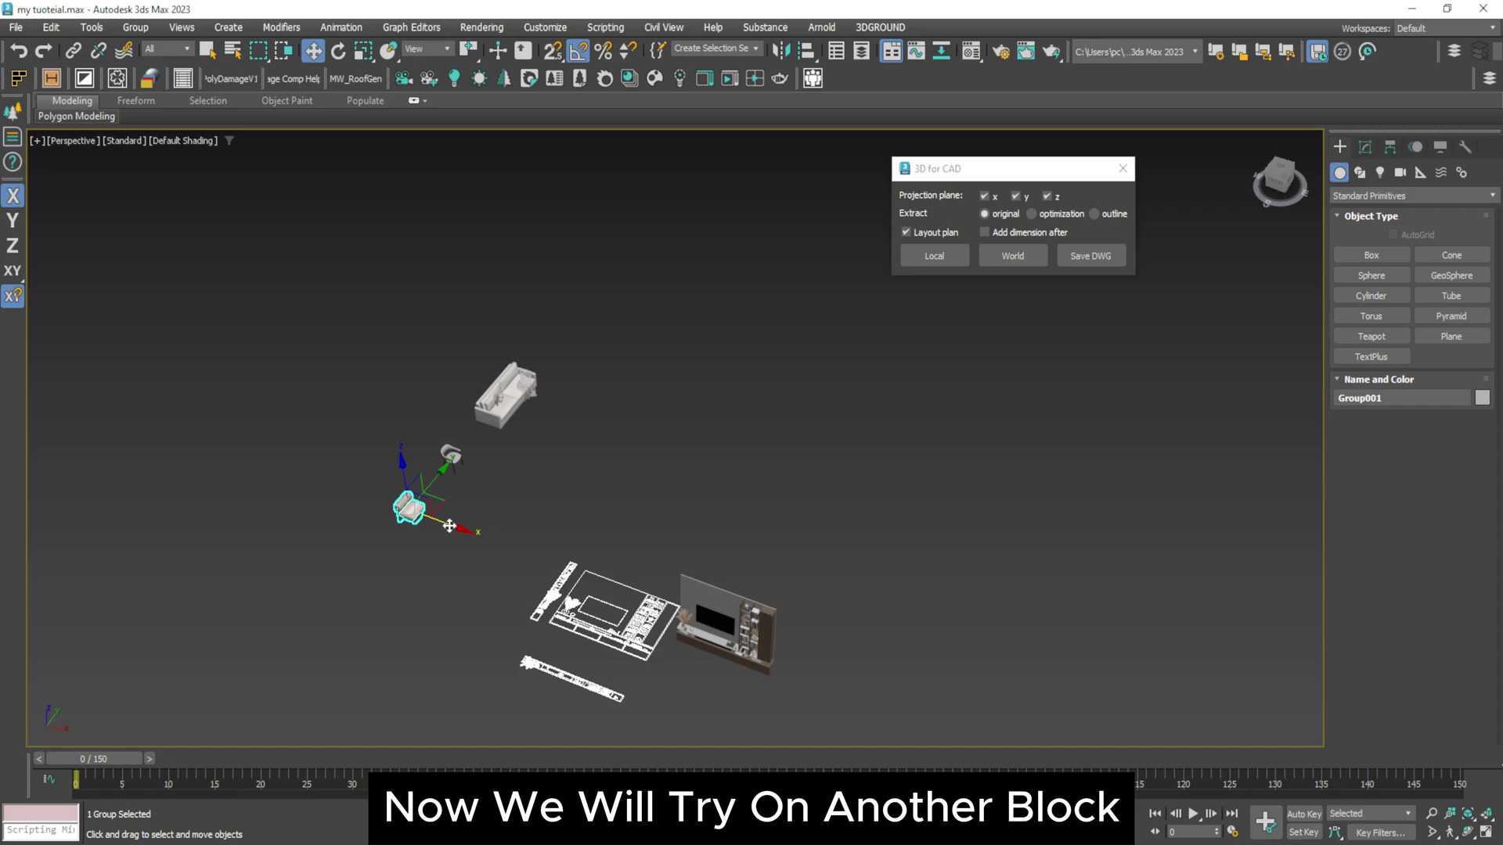
drag(442, 526, 348, 495)
key(alt+q)
key(z)
scroll(299, 527, down, 3)
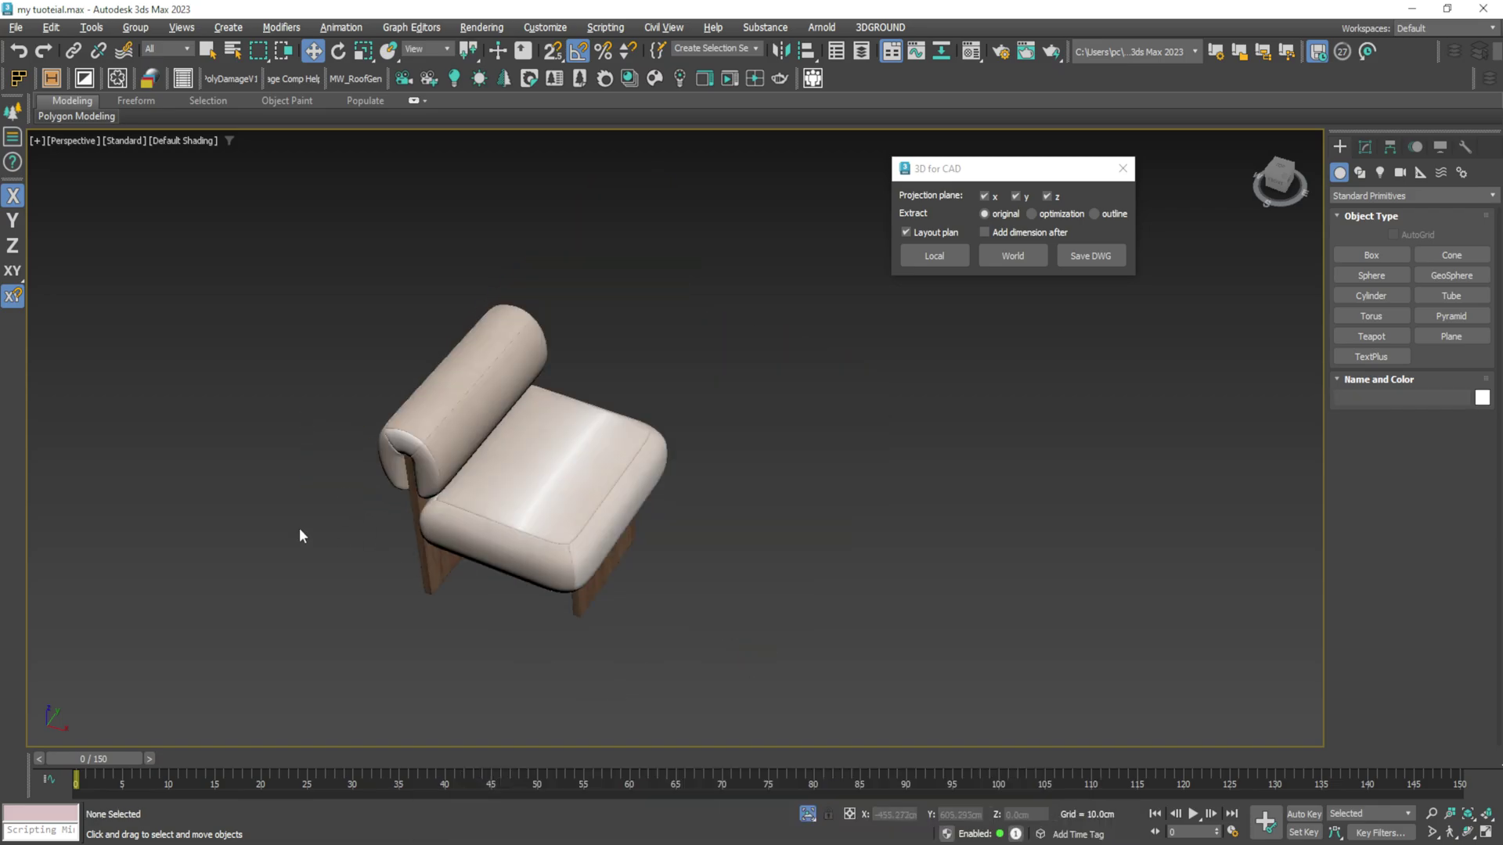
click(947, 254)
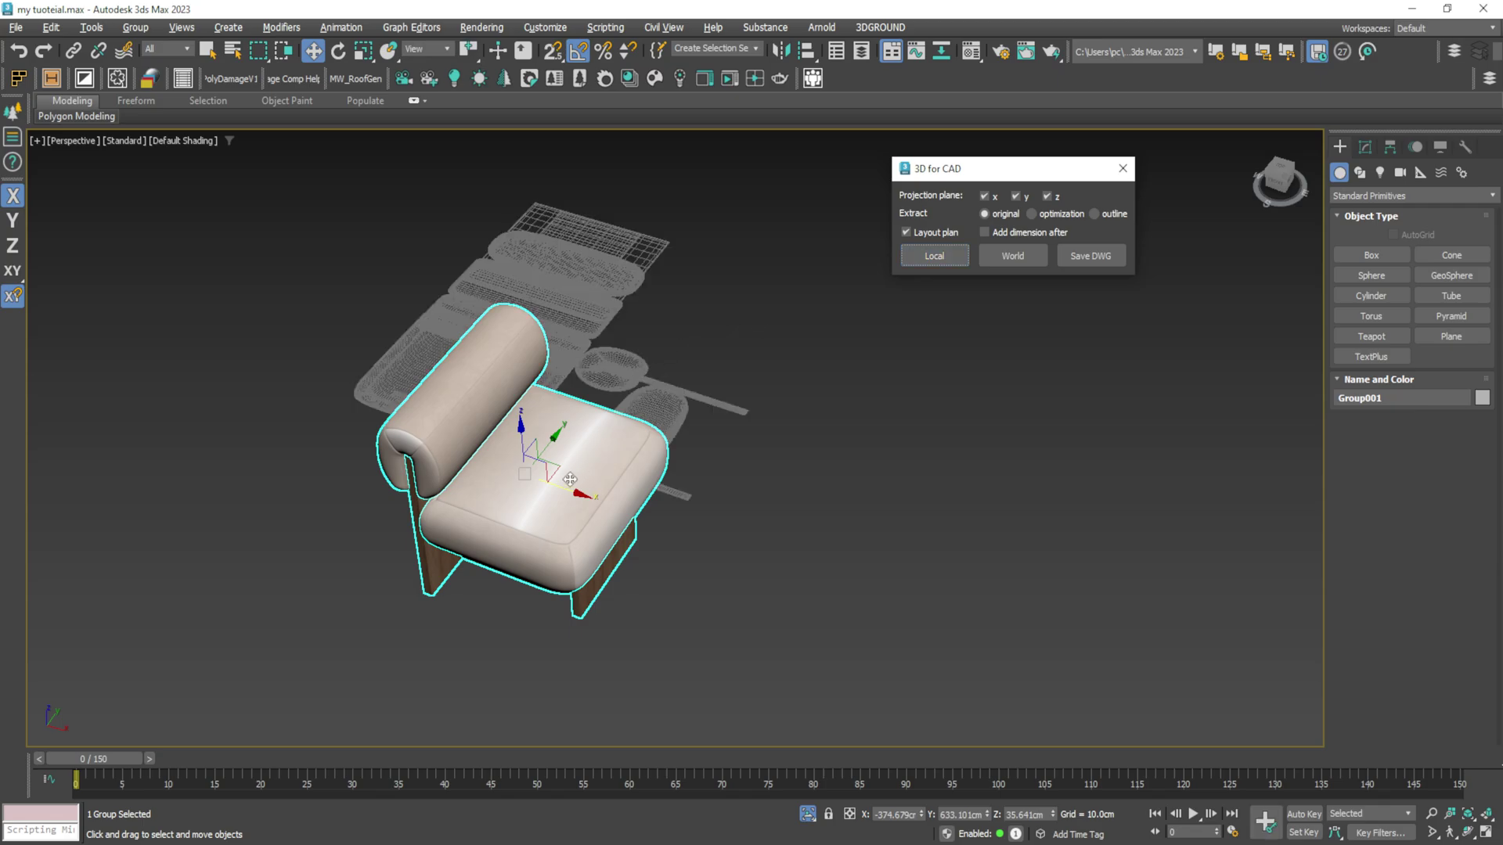
Step: Move the armchair up-left off its projections and shift the three projections right along X
drag(553, 506, 212, 388)
click(453, 396)
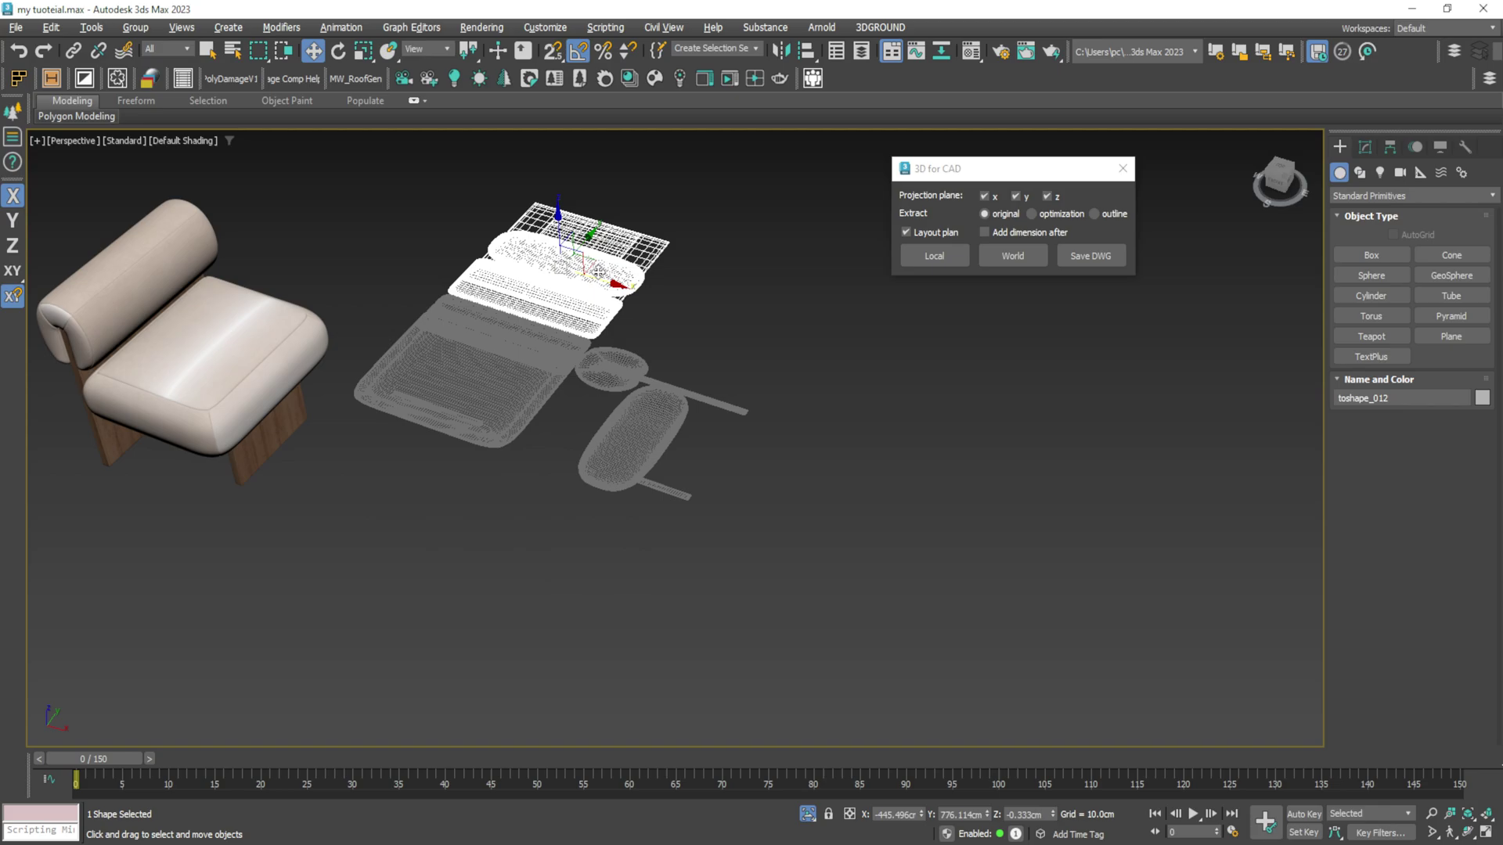
drag(592, 234, 636, 190)
drag(770, 220, 470, 422)
scroll(469, 422, down, 3)
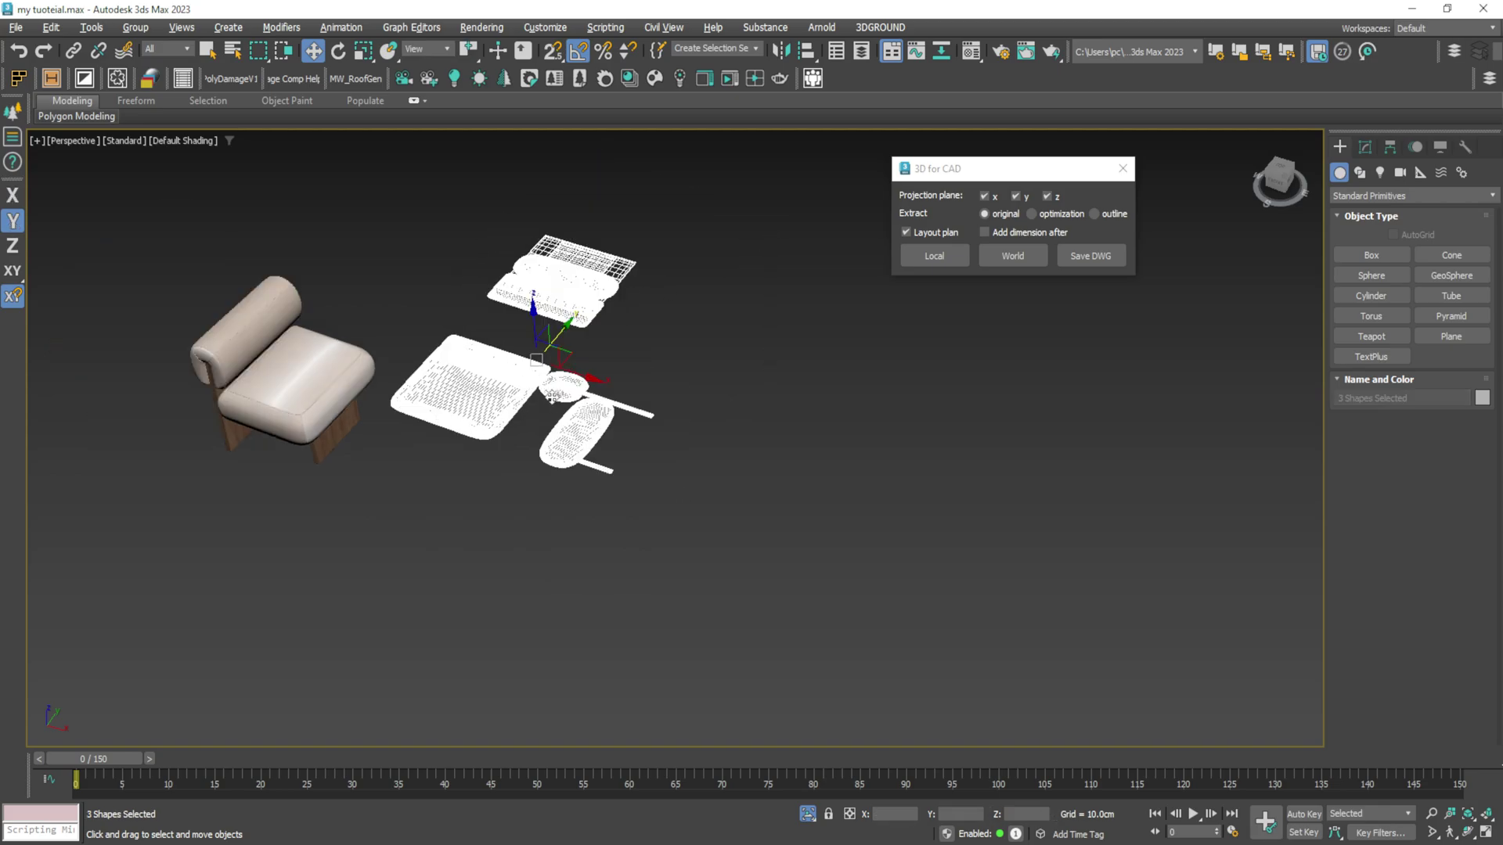
drag(584, 377, 905, 532)
Step: Reselect the armchair group and run Local projection again with outline extraction
click(661, 458)
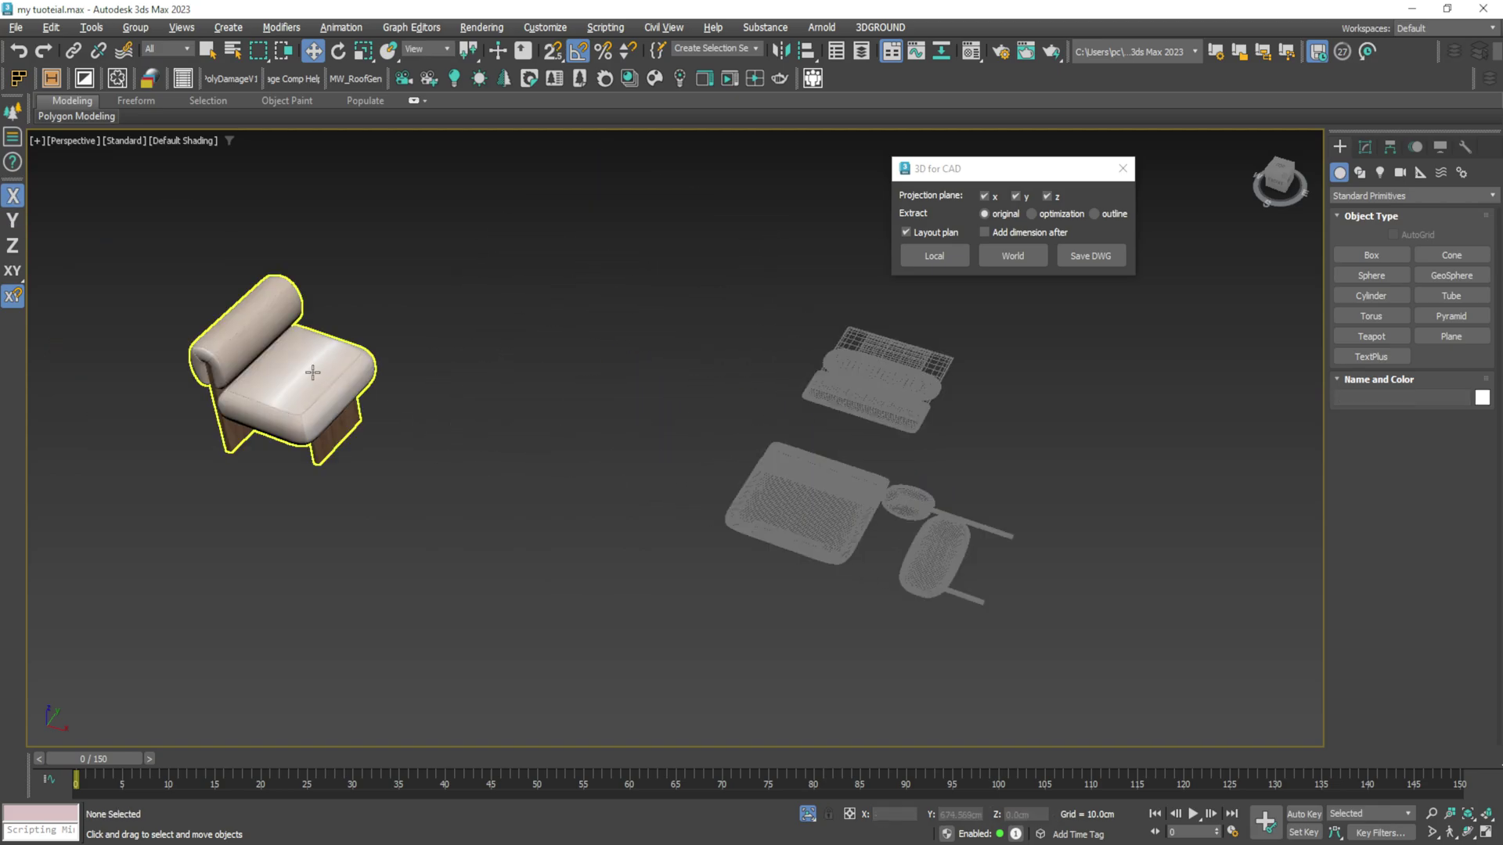
click(312, 373)
click(1103, 216)
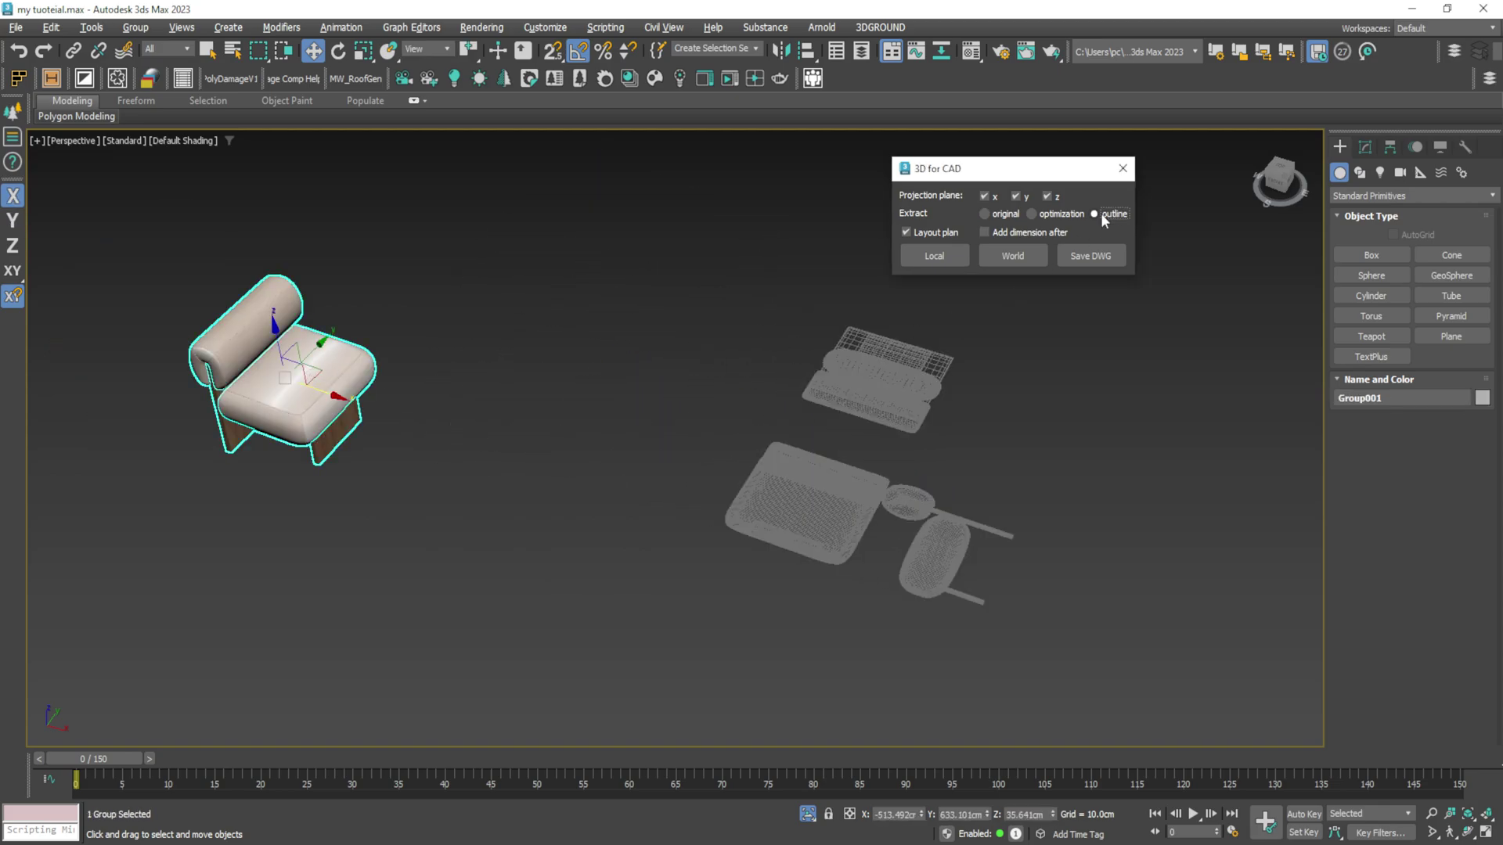
click(944, 259)
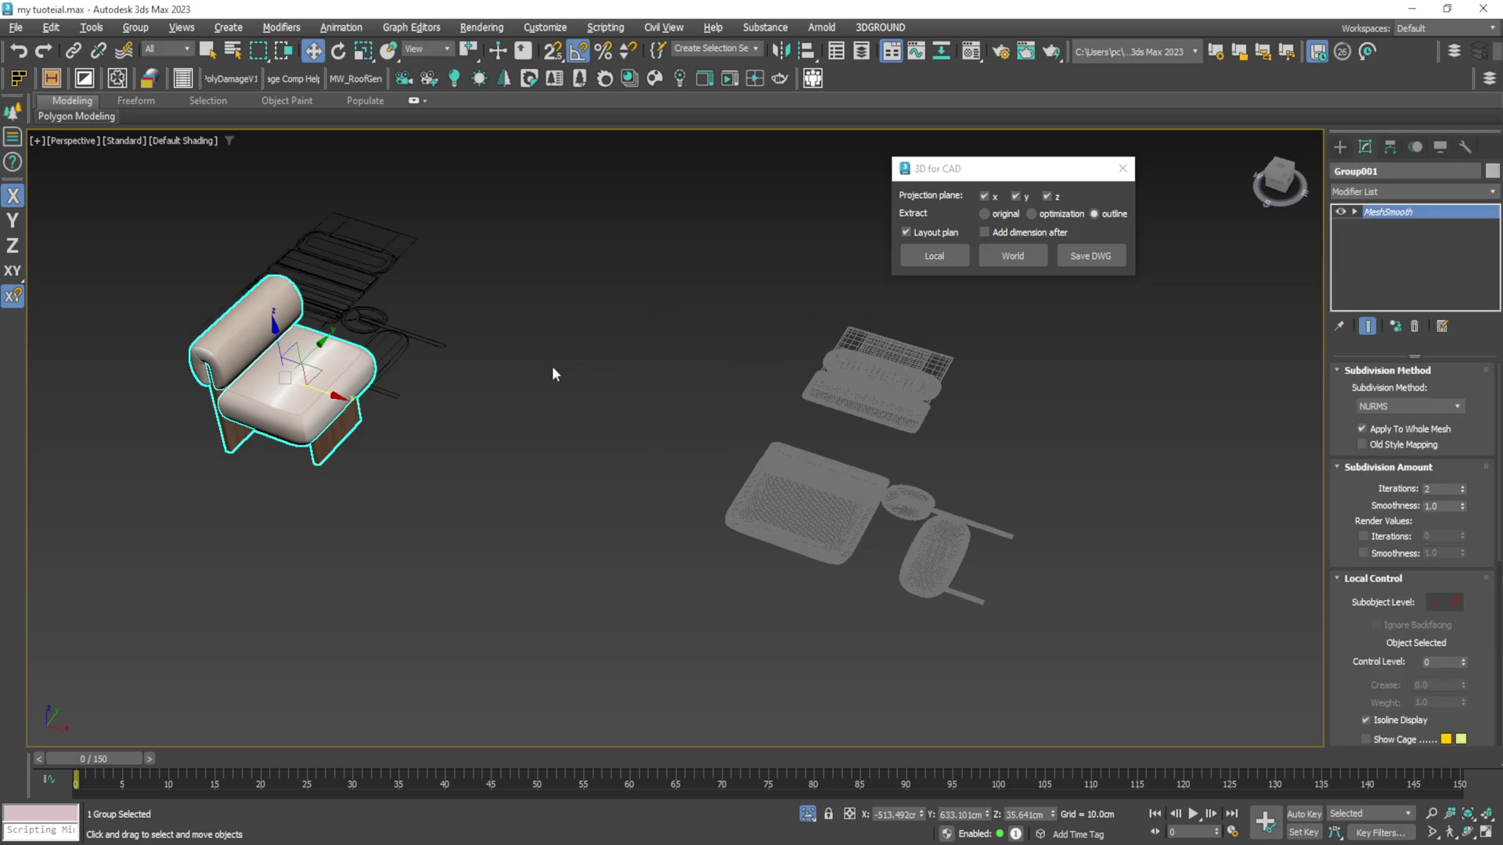
Step: Move the armchair off its new outlines and shift the three outlines right along X
drag(329, 348, 250, 419)
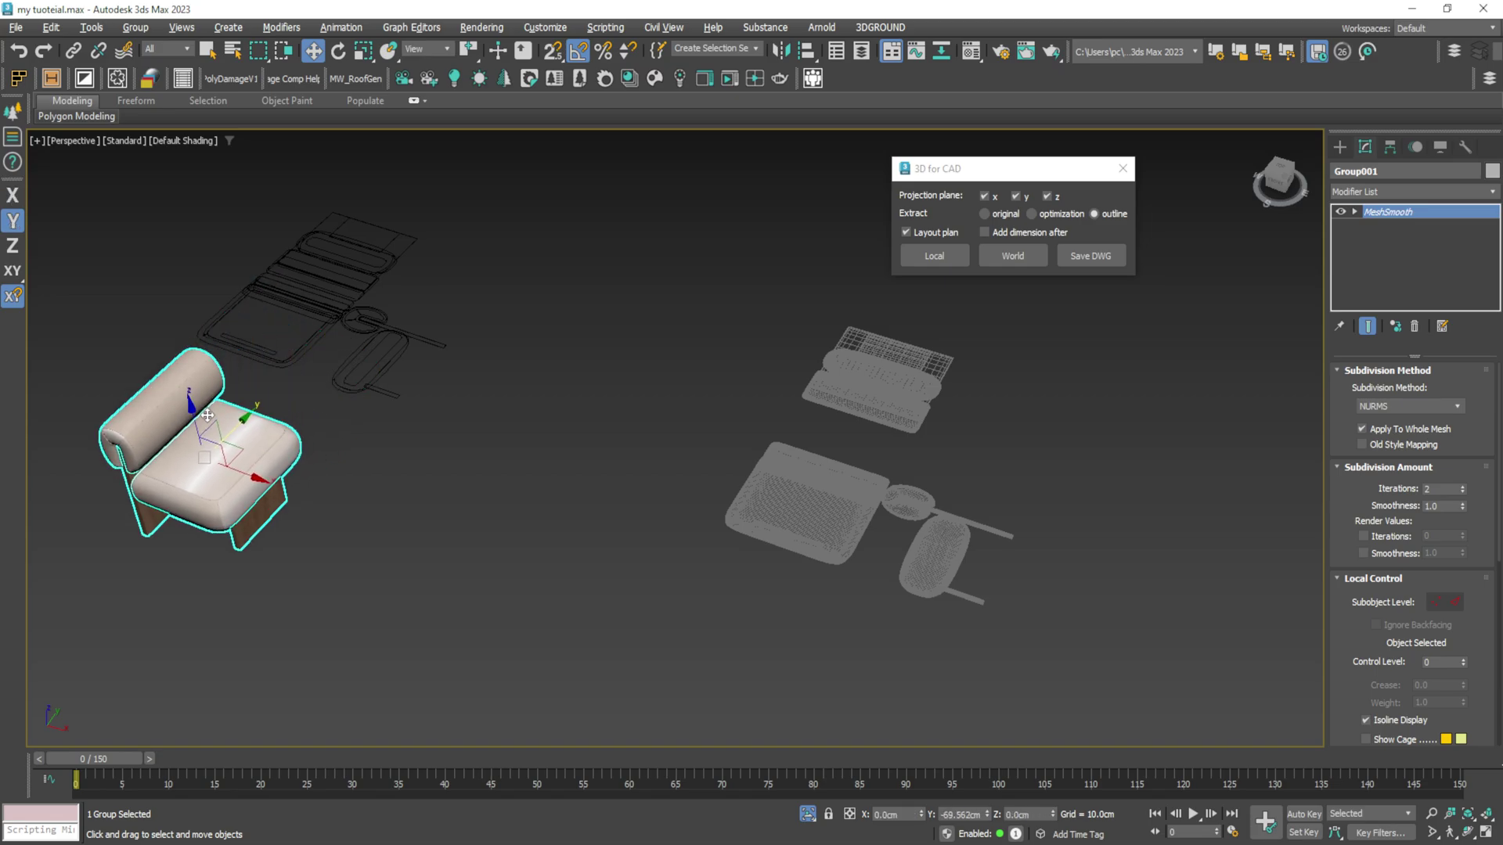
click(362, 323)
click(385, 262)
drag(381, 225, 407, 202)
drag(544, 204, 302, 356)
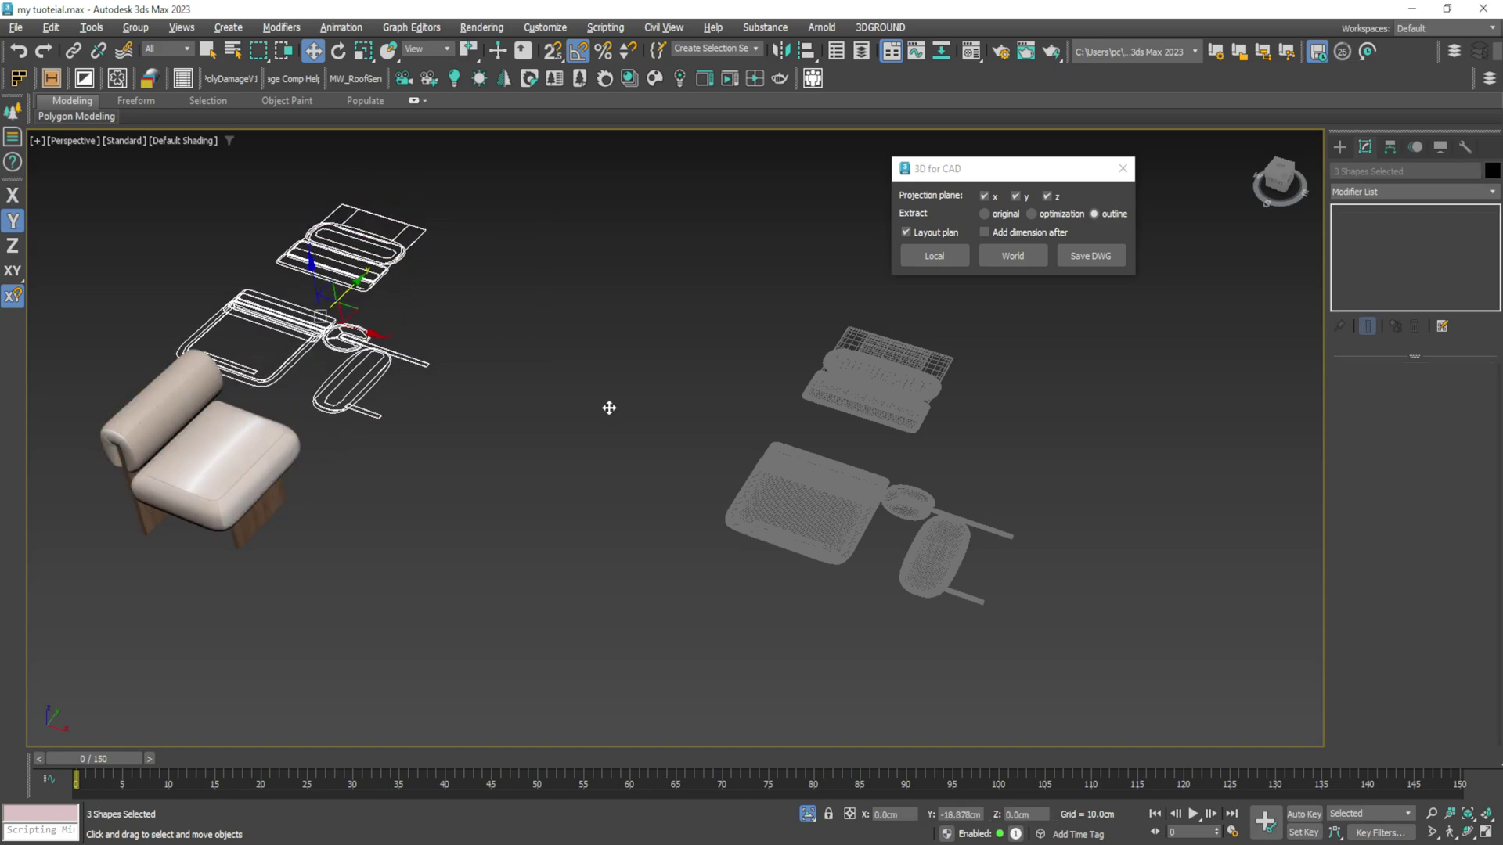
drag(380, 308, 615, 393)
click(618, 366)
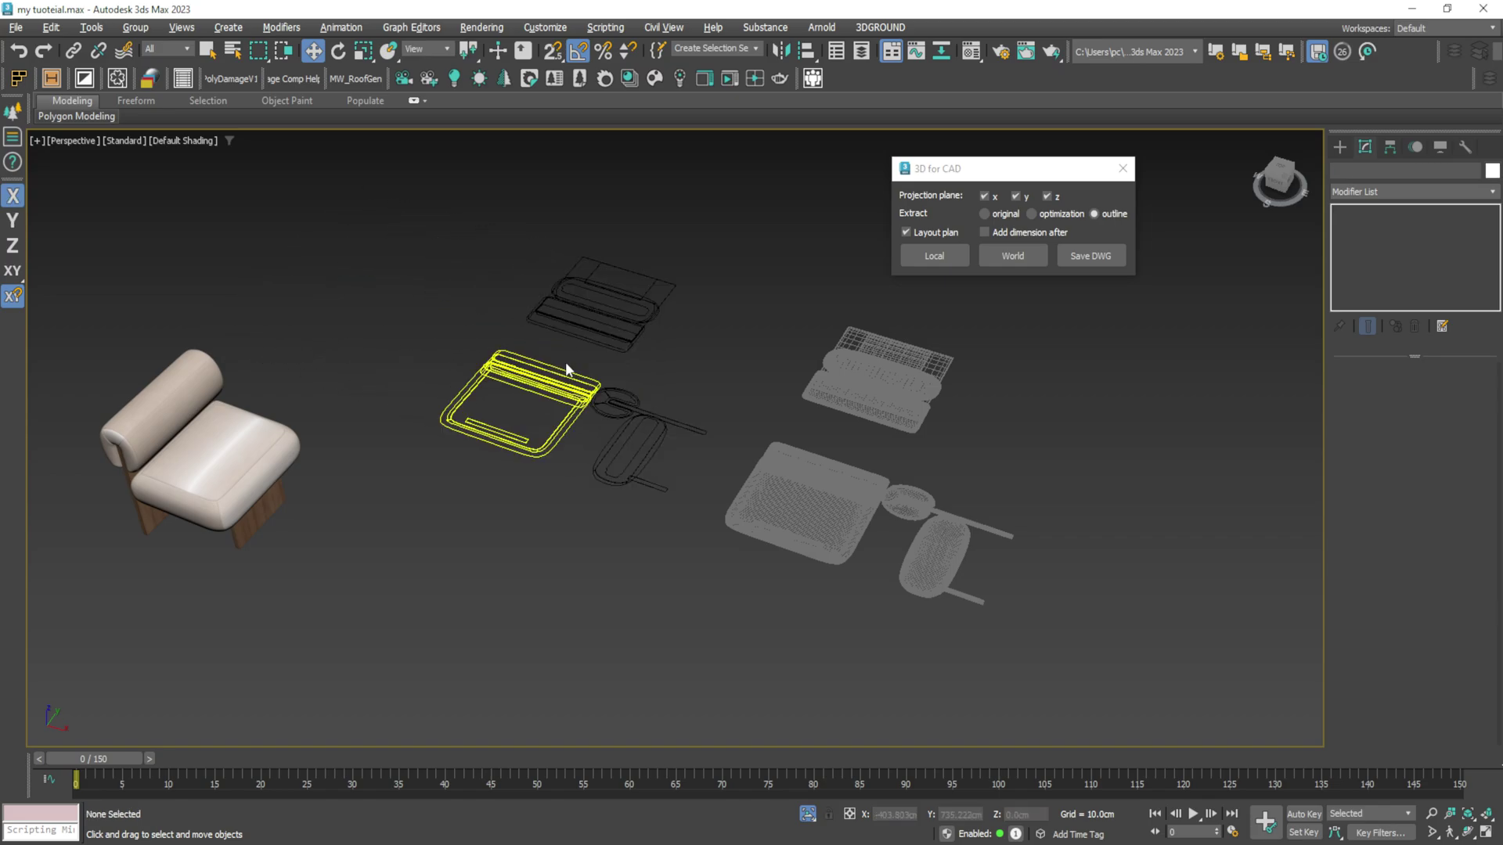
Step: Nudge the top and lower-left outlines left and the chair outline slightly right
click(560, 330)
ctrl+click(552, 370)
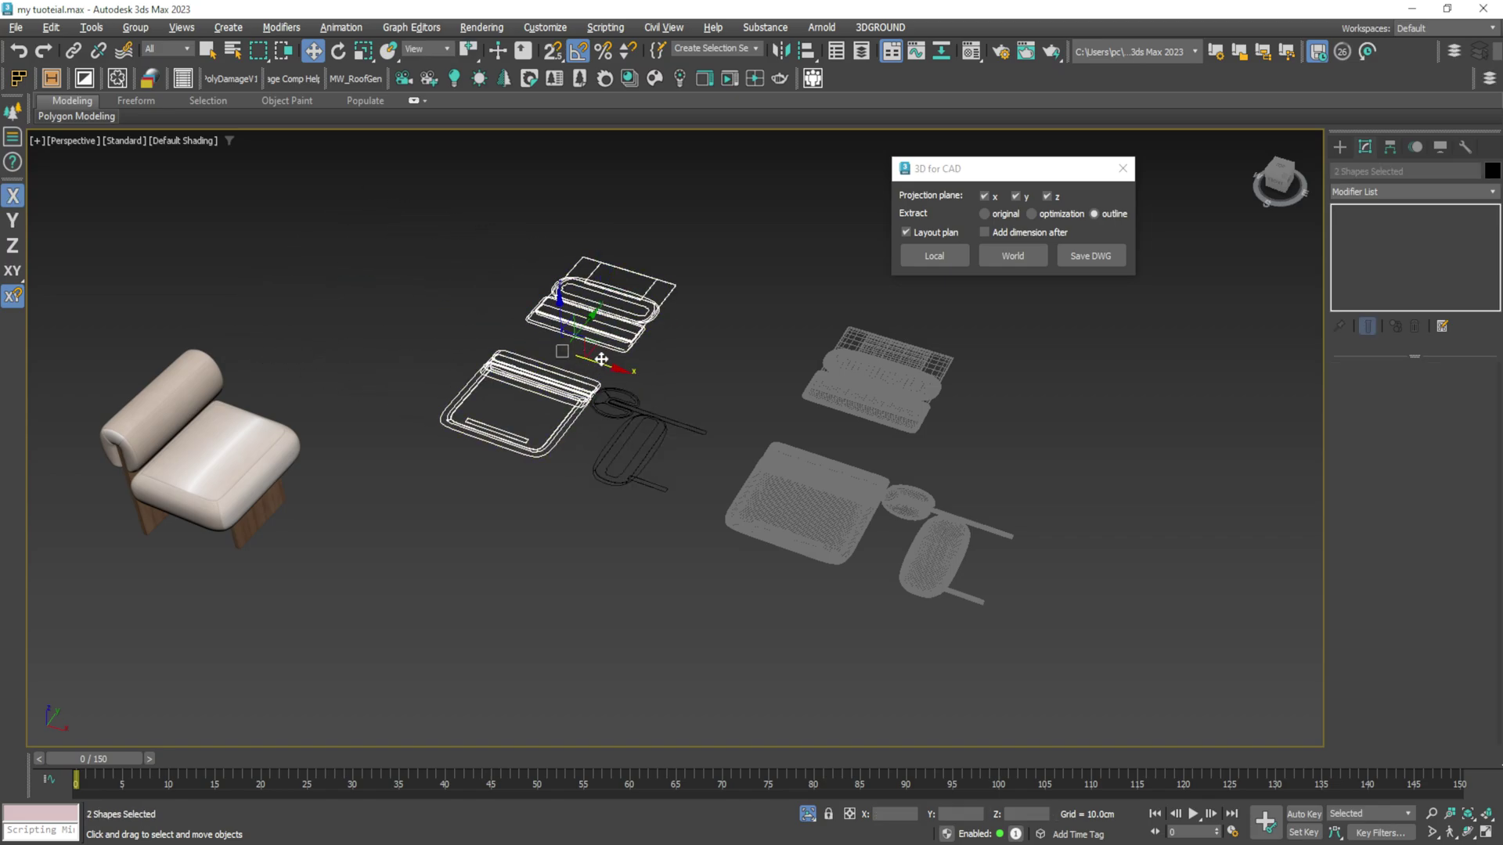
drag(601, 359, 554, 344)
click(670, 361)
alt+middle_drag(675, 370, 965, 536)
click(934, 491)
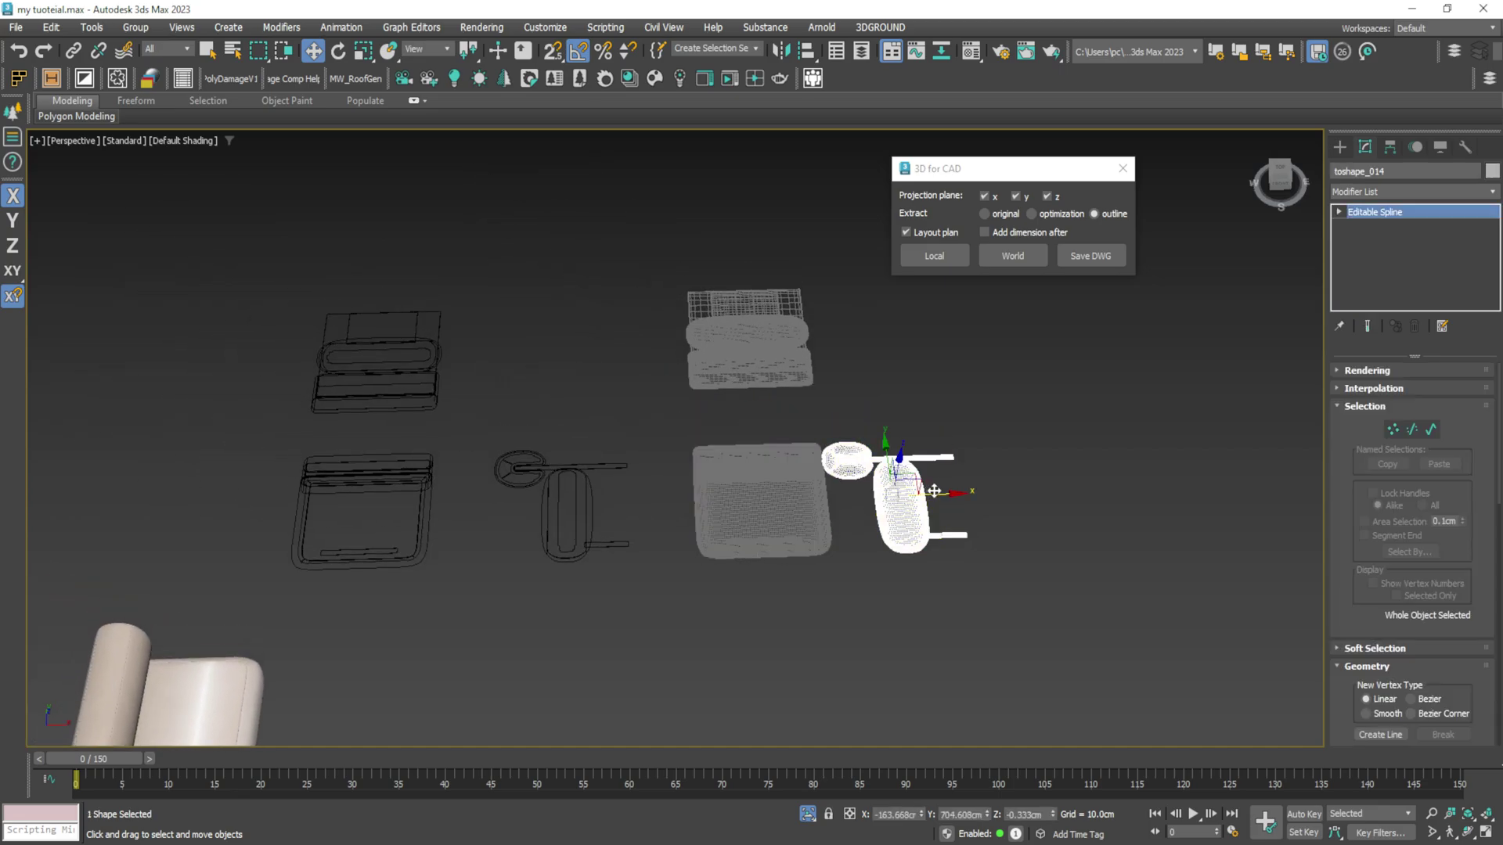
drag(934, 491, 965, 490)
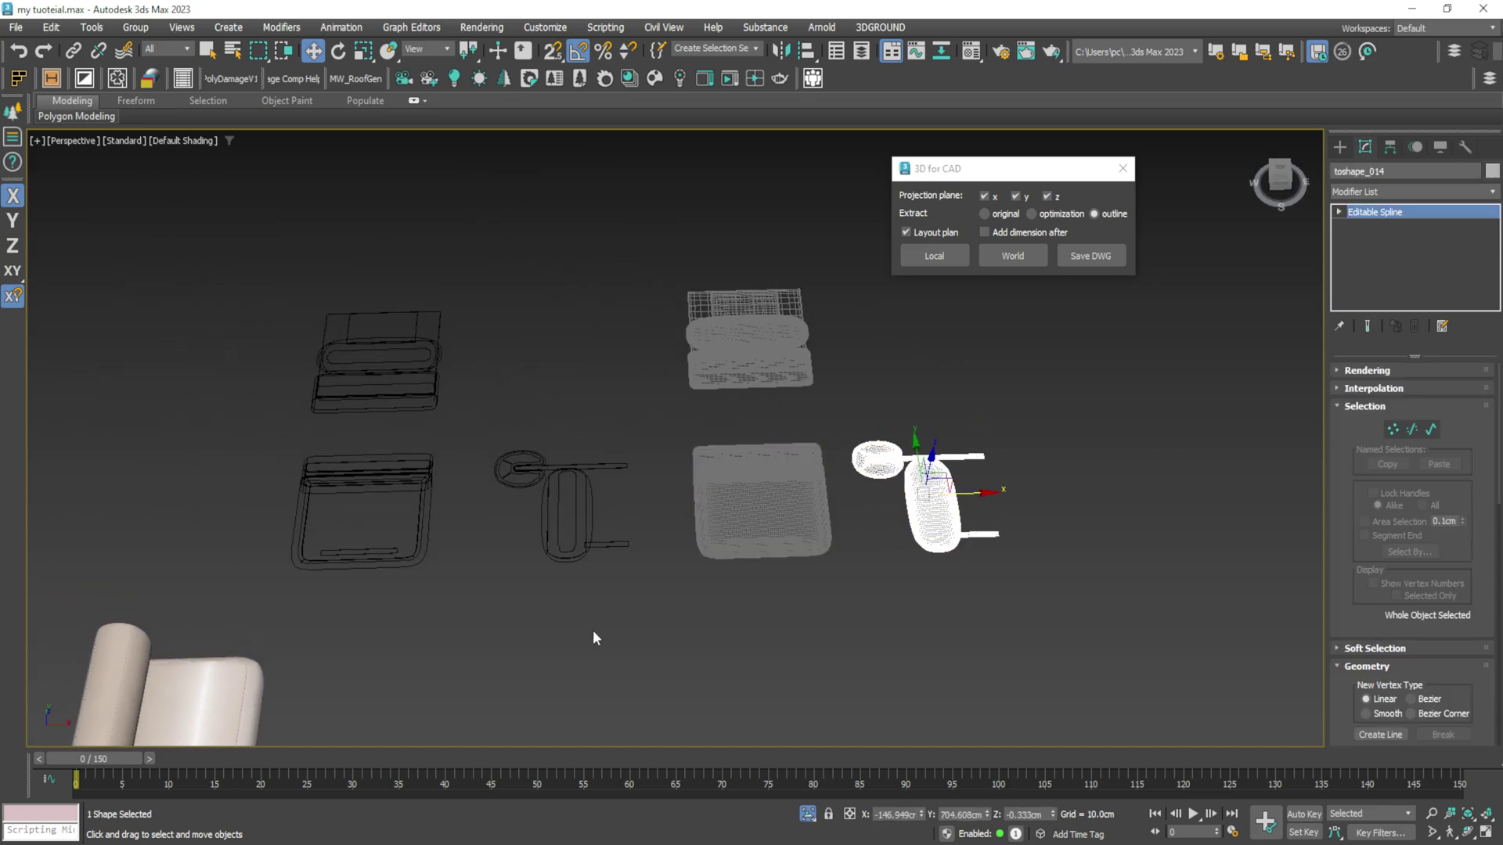
click(1099, 394)
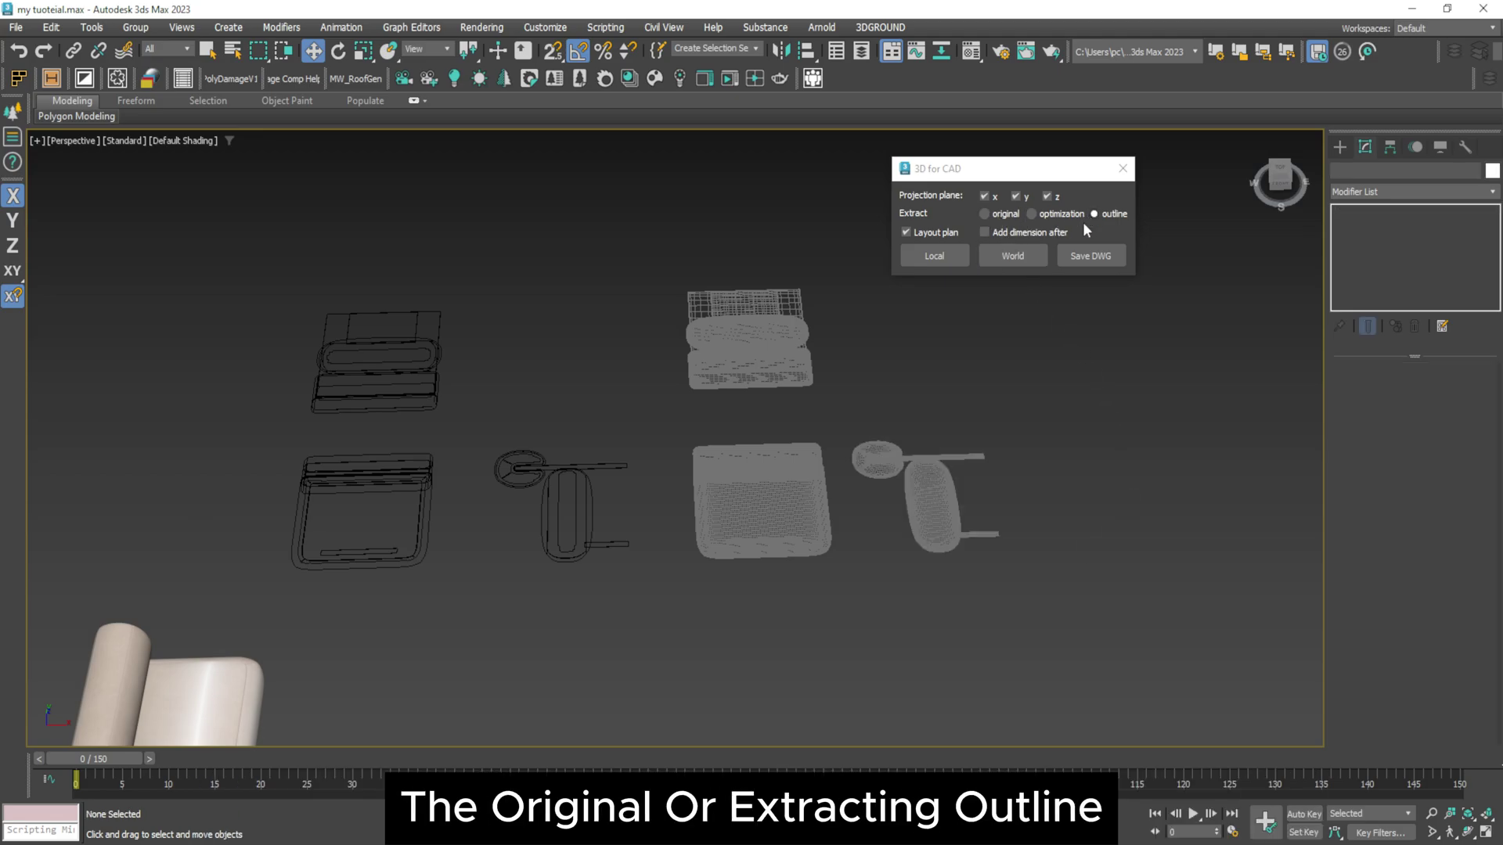
Step: Region-select the grey filled extraction results and delete them
scroll(661, 484, down, 3)
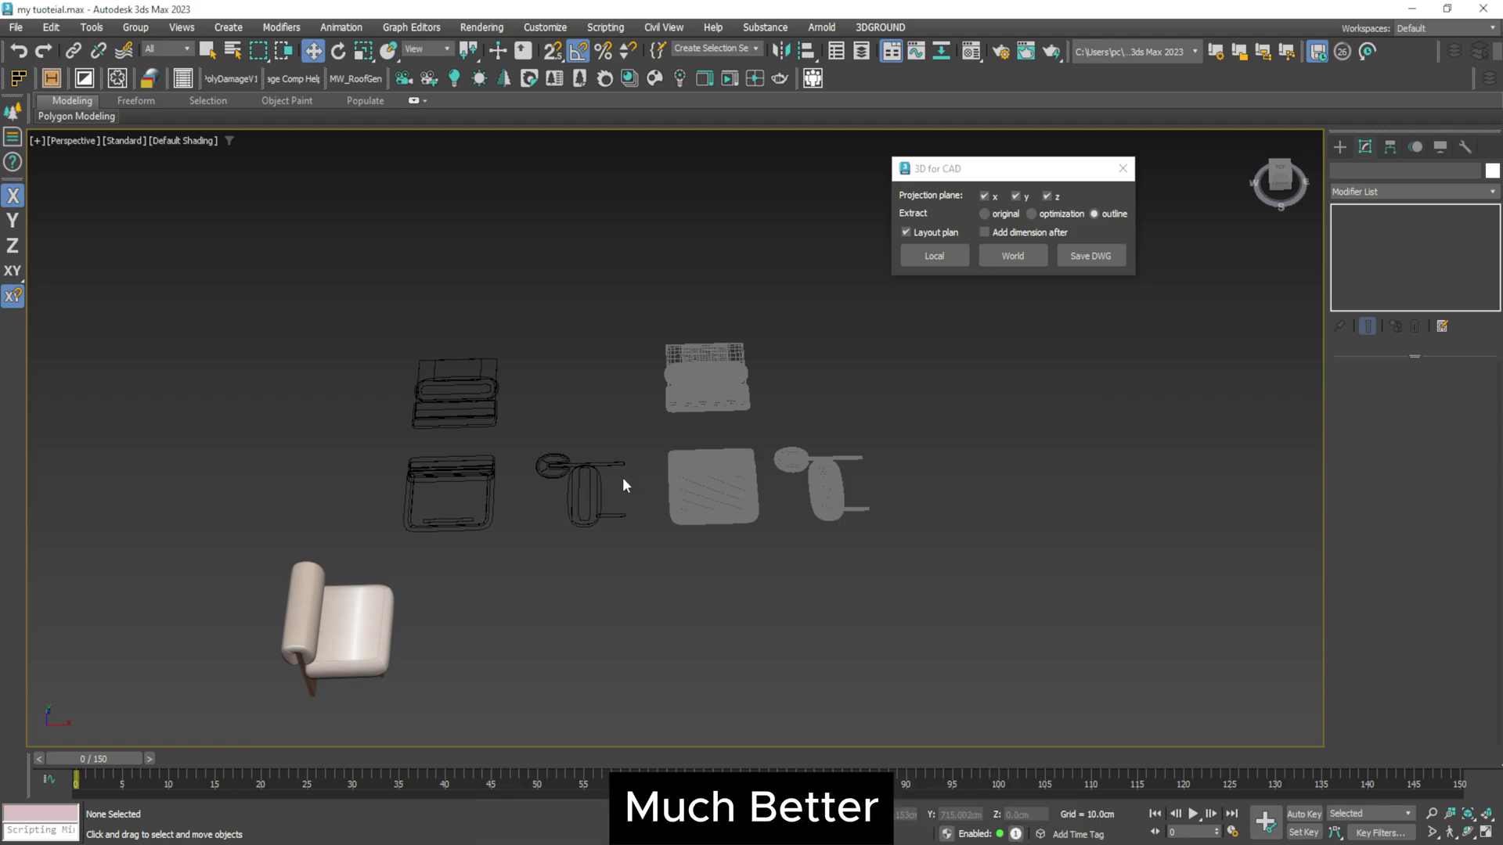
alt+middle_drag(630, 495, 570, 469)
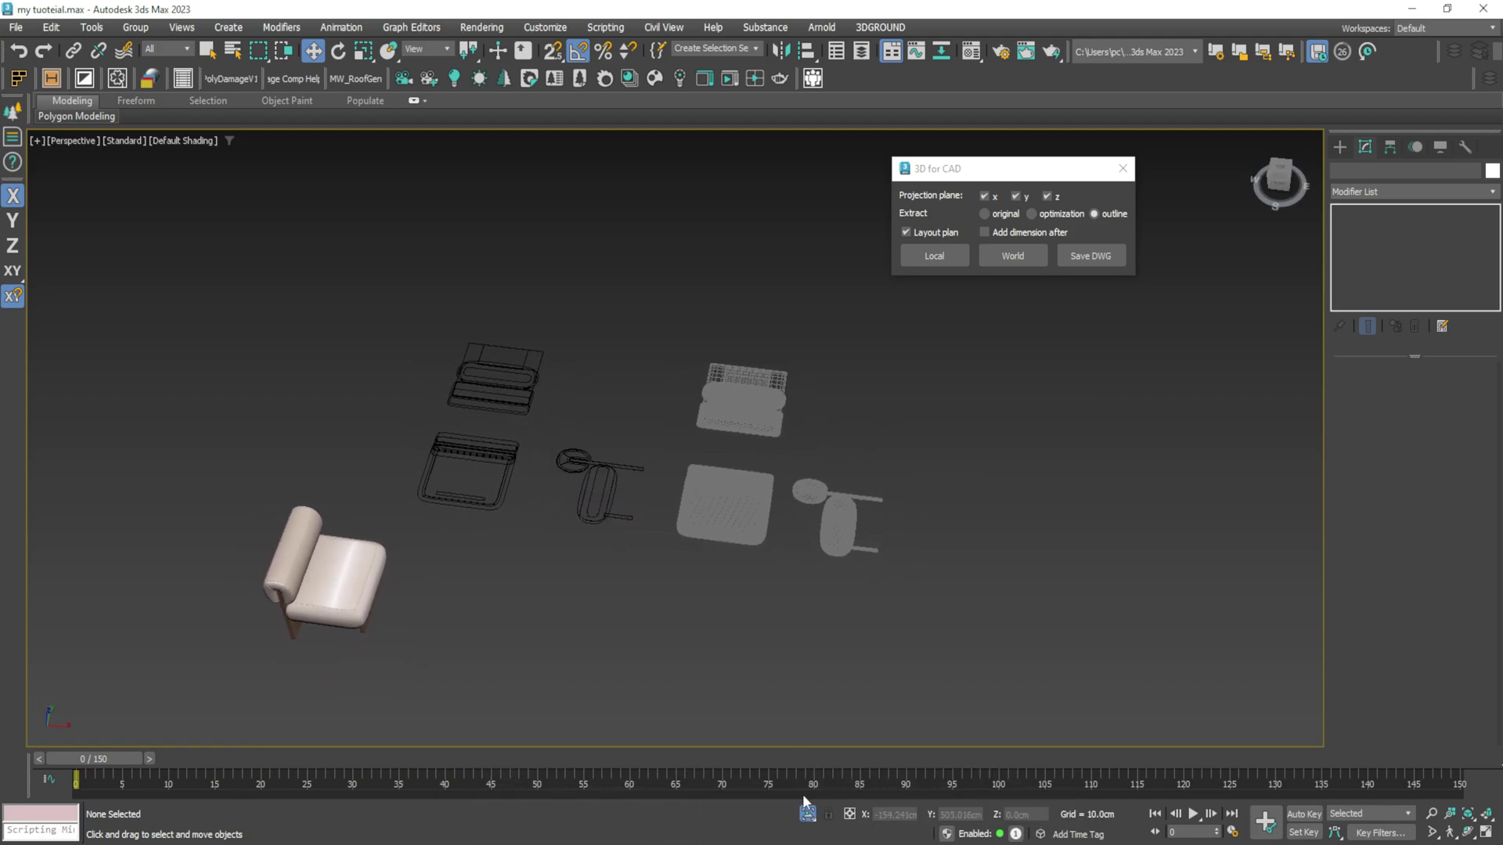
scroll(594, 485, down, 6)
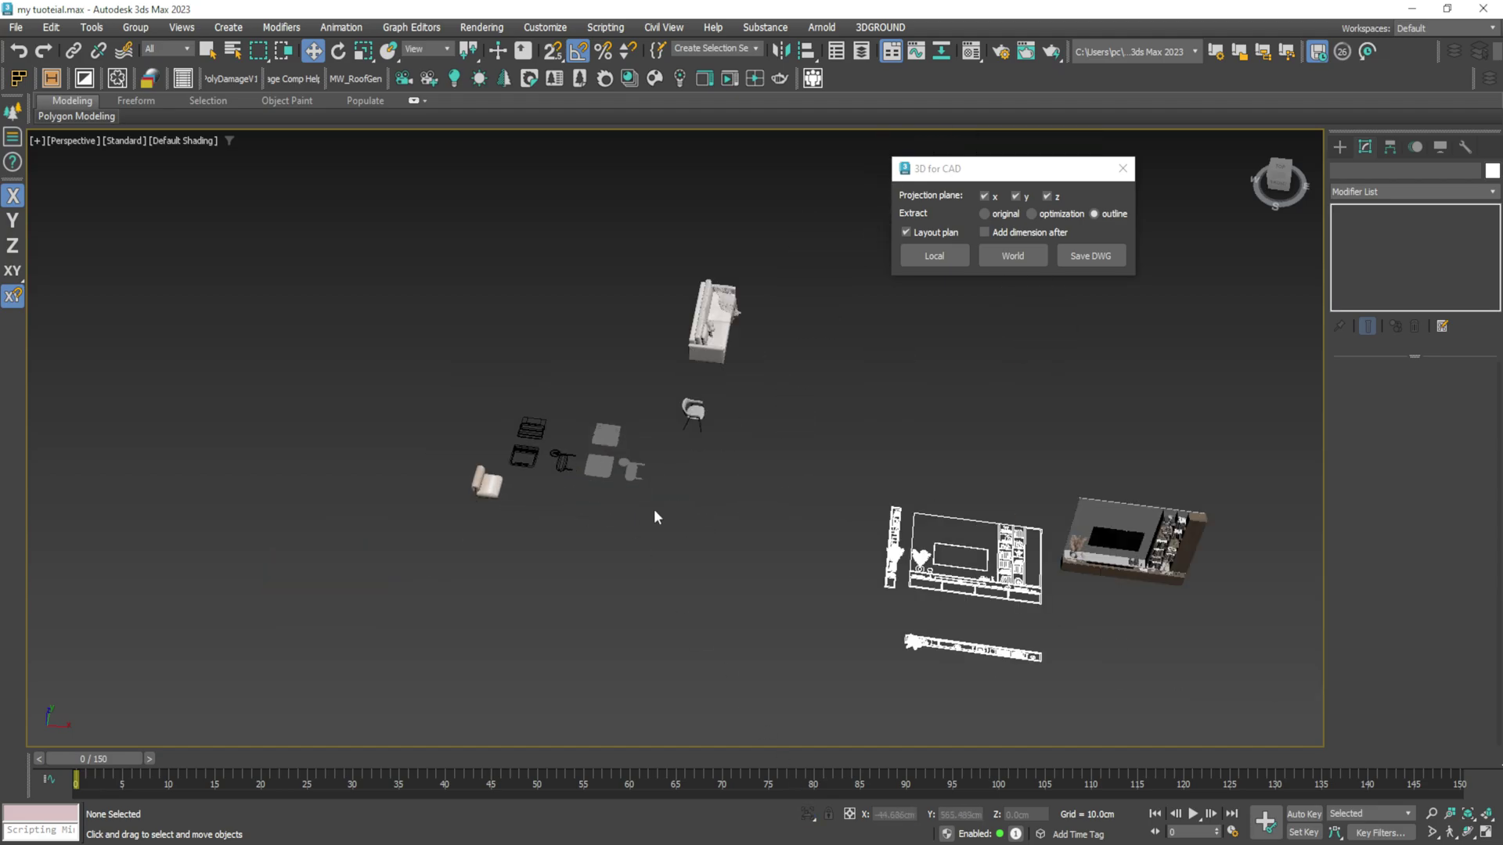
drag(602, 472, 603, 476)
key(Delete)
Step: Move the sofa group away from the dining chair
click(691, 413)
scroll(690, 413, up, 5)
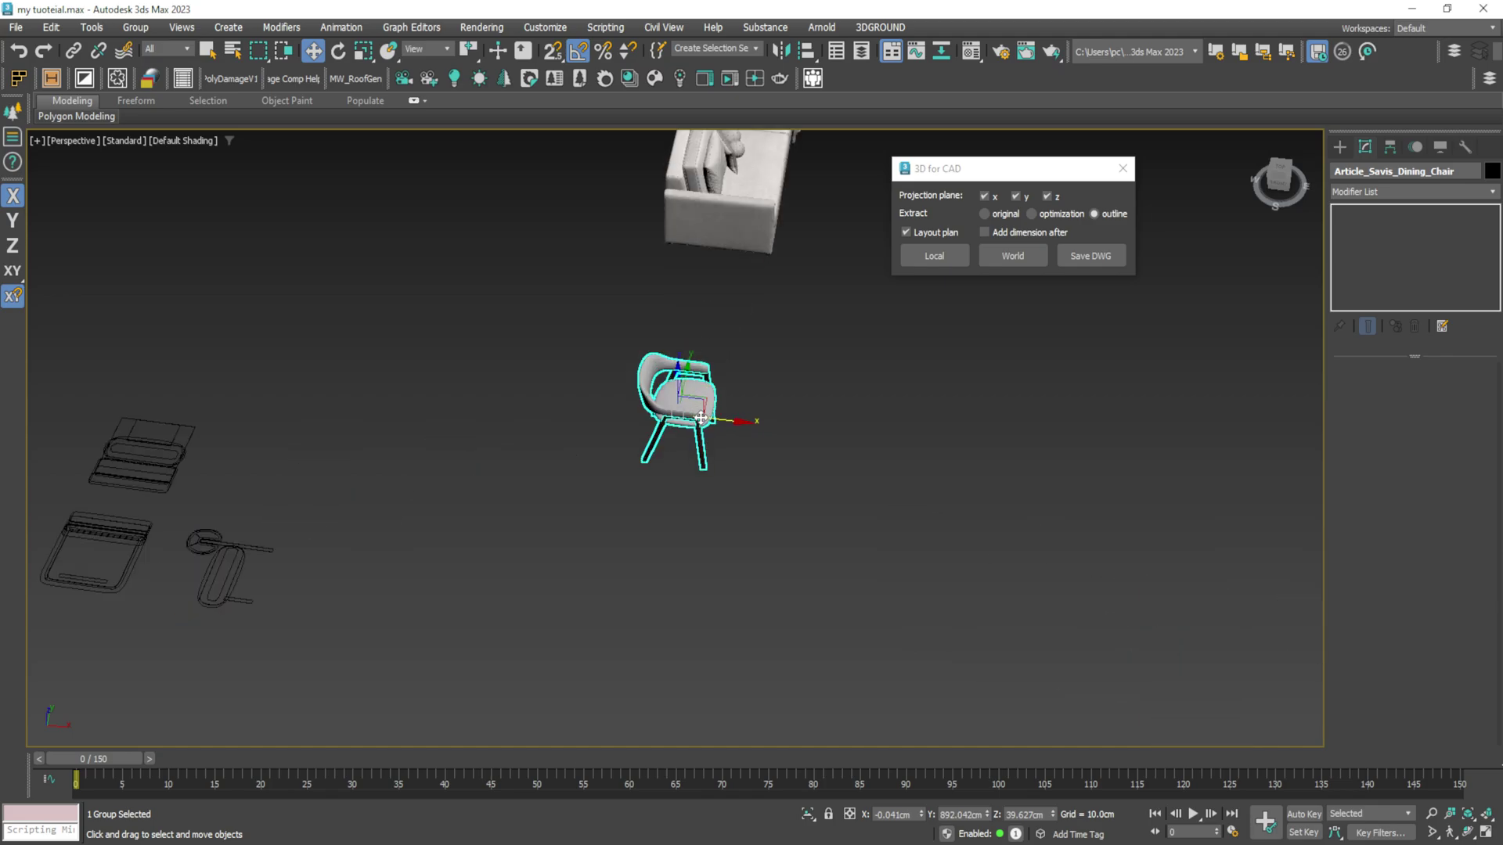
middle_drag(635, 414, 546, 466)
scroll(464, 473, down, 3)
click(753, 275)
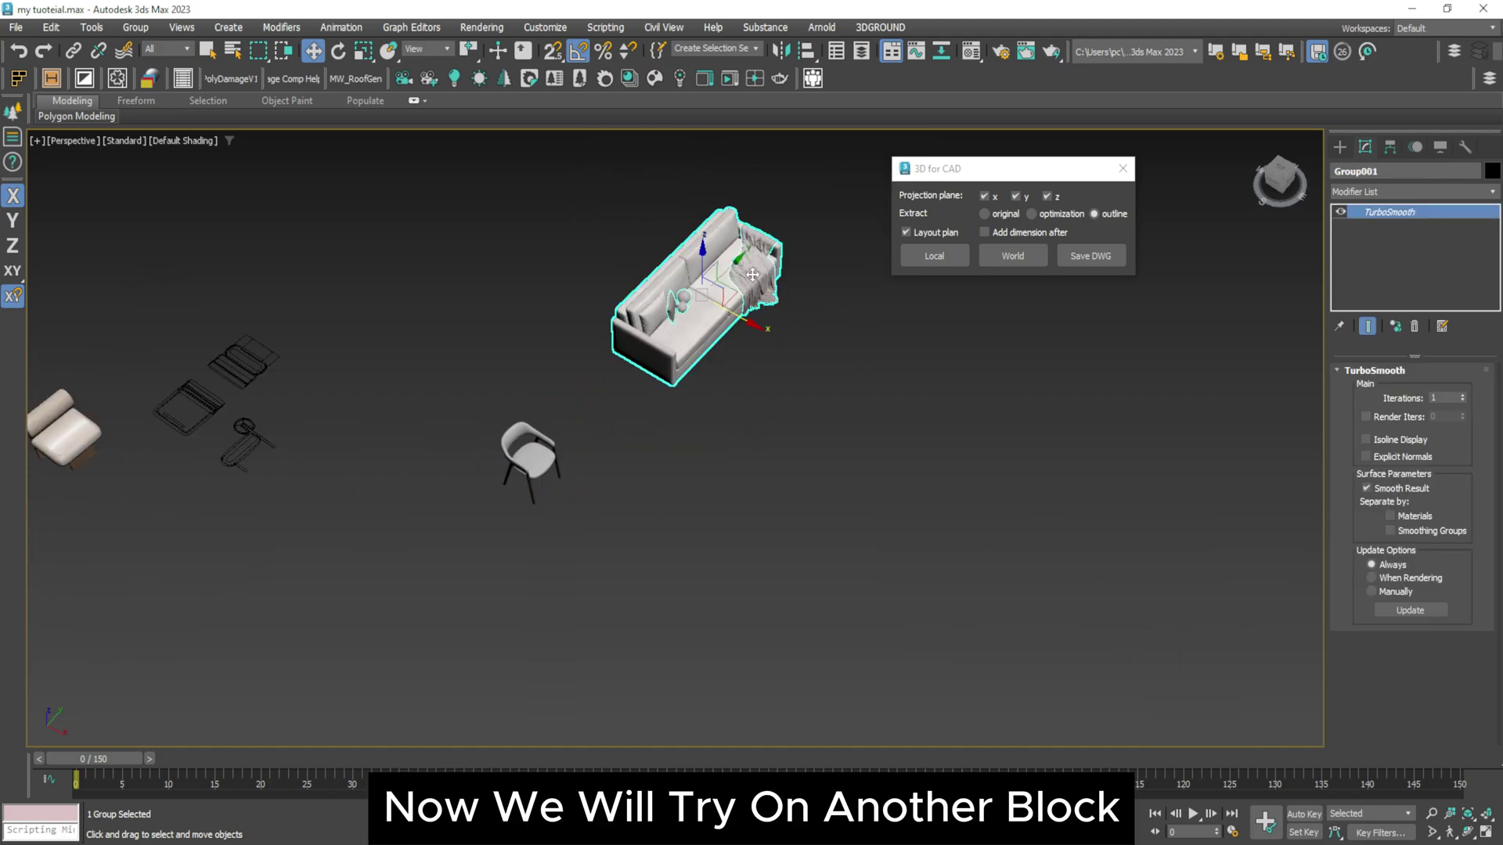
drag(731, 271, 823, 177)
Step: Extract local outline views of the dining chair and move the chair clear of them
scroll(521, 485, up, 3)
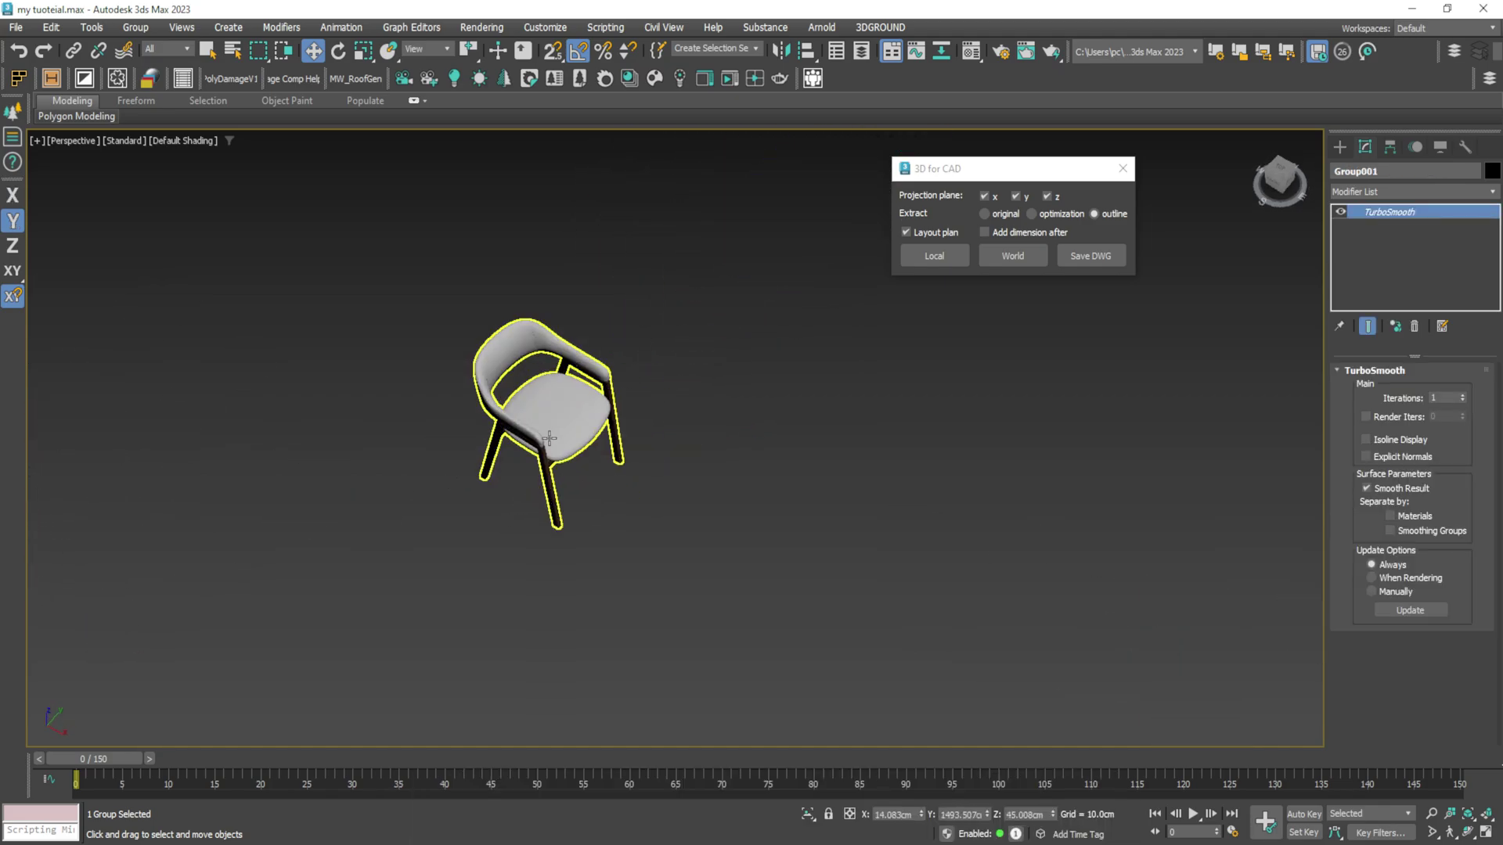
scroll(547, 437, up, 1)
click(582, 420)
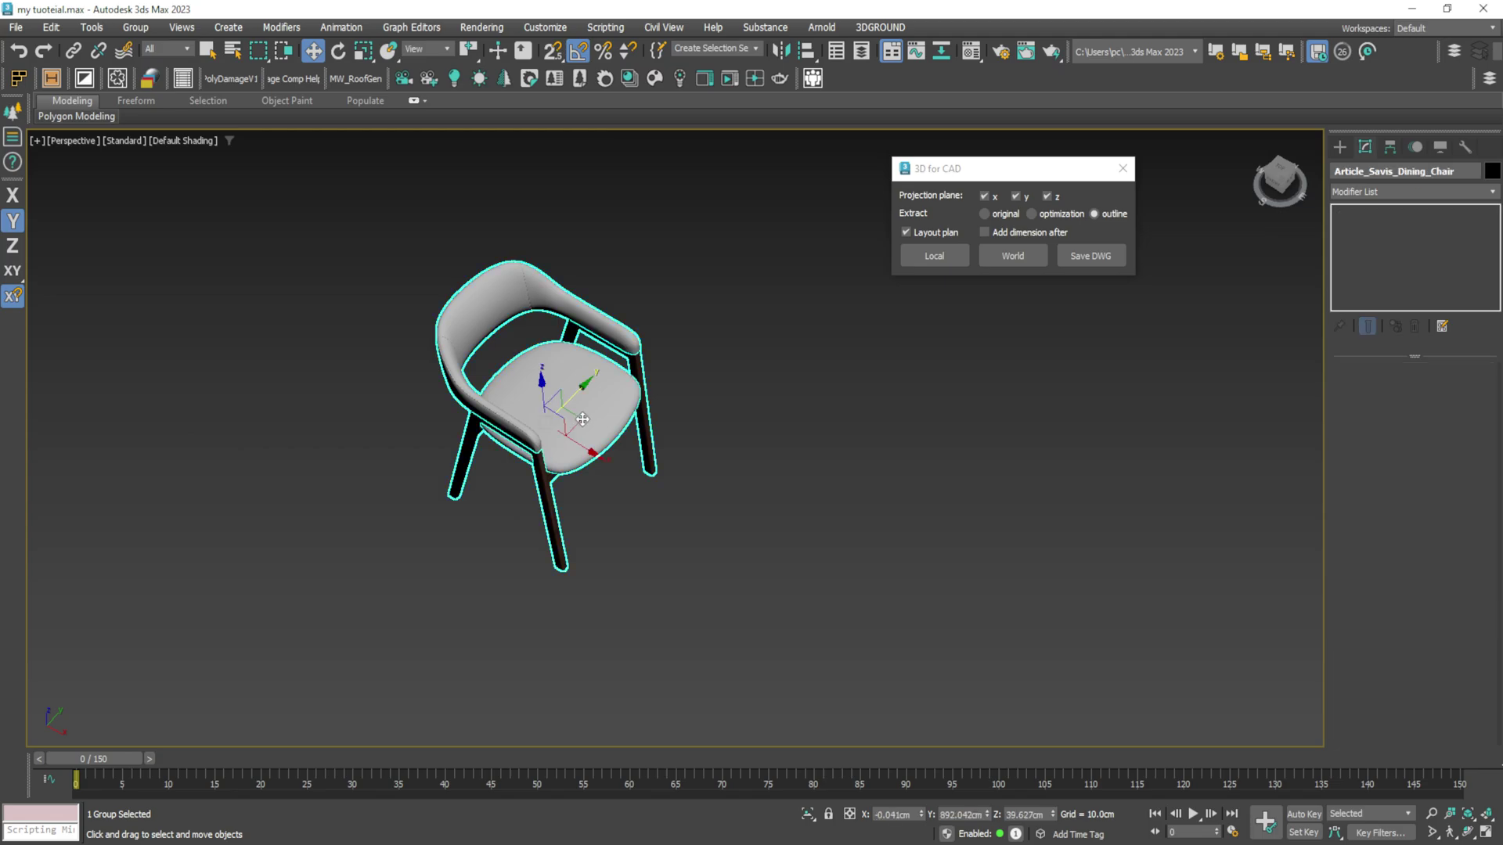
click(951, 256)
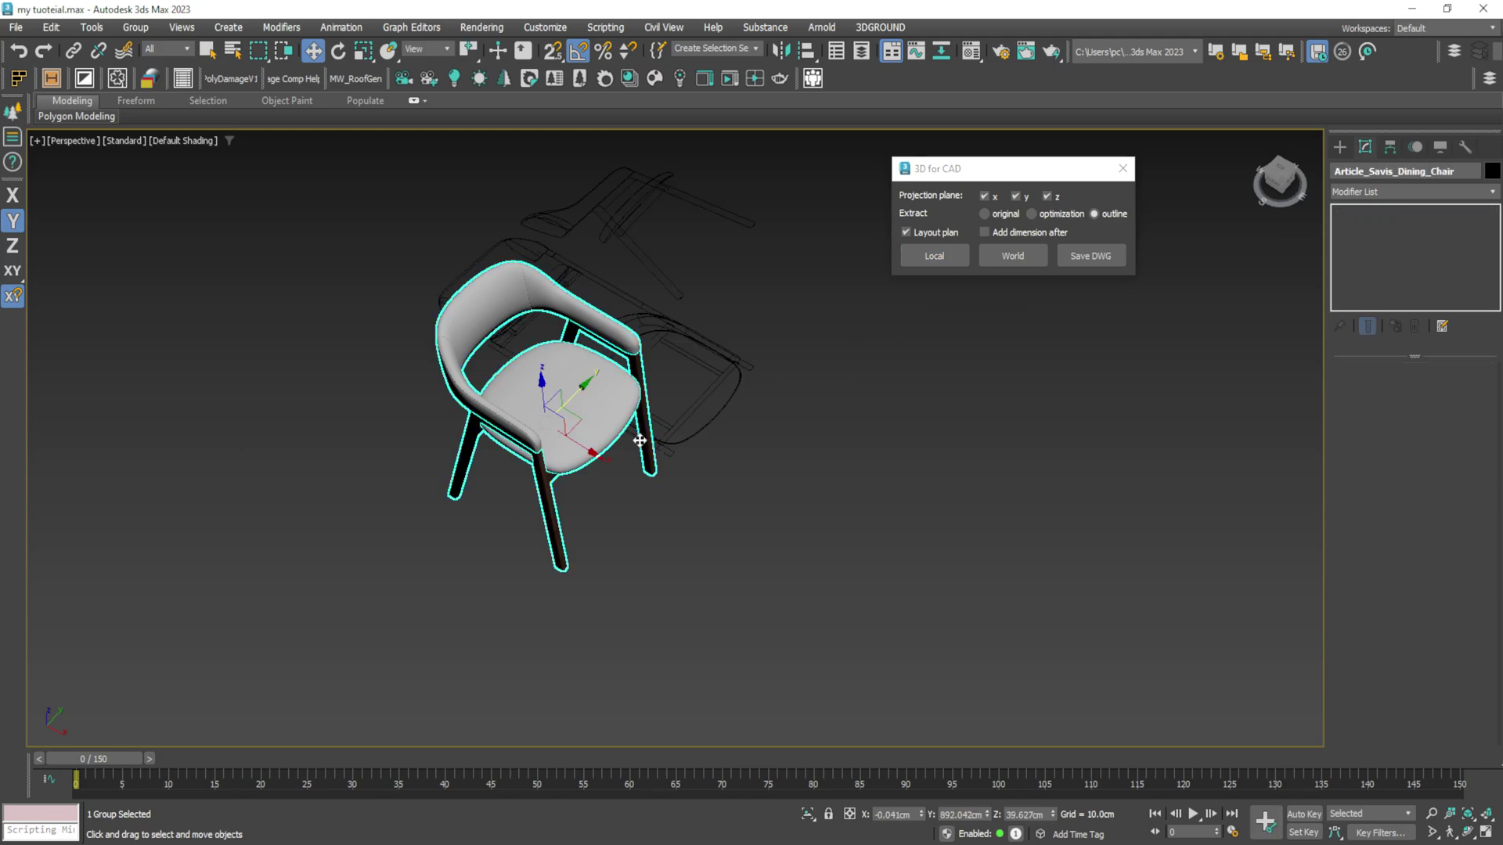
scroll(640, 441, down, 3)
drag(623, 413, 563, 477)
Step: Move the chair's top-view and side-view outlines into place beside it
click(656, 444)
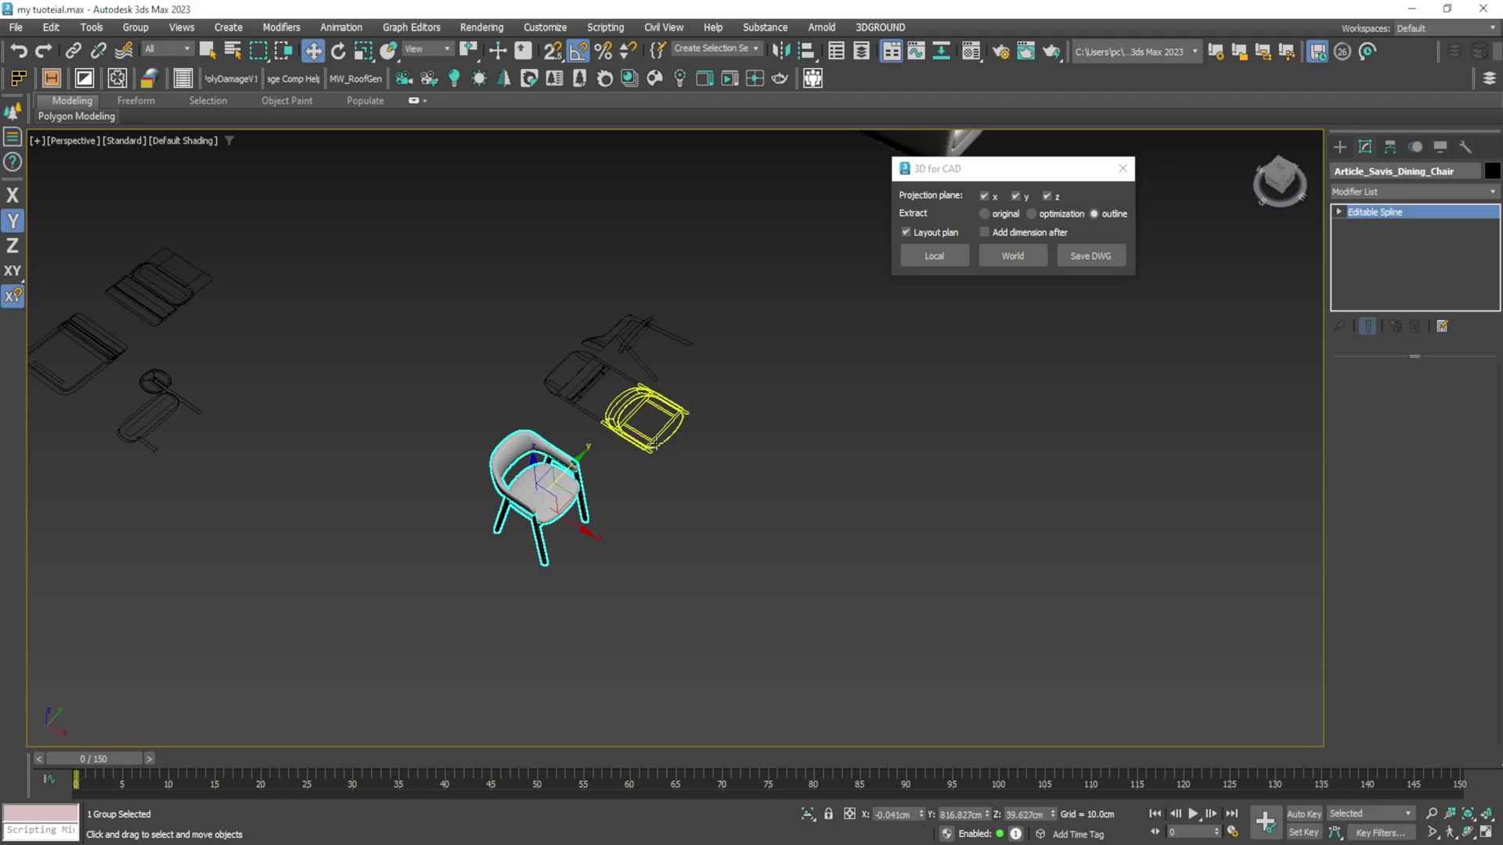
click(658, 440)
drag(658, 440, 726, 481)
click(639, 332)
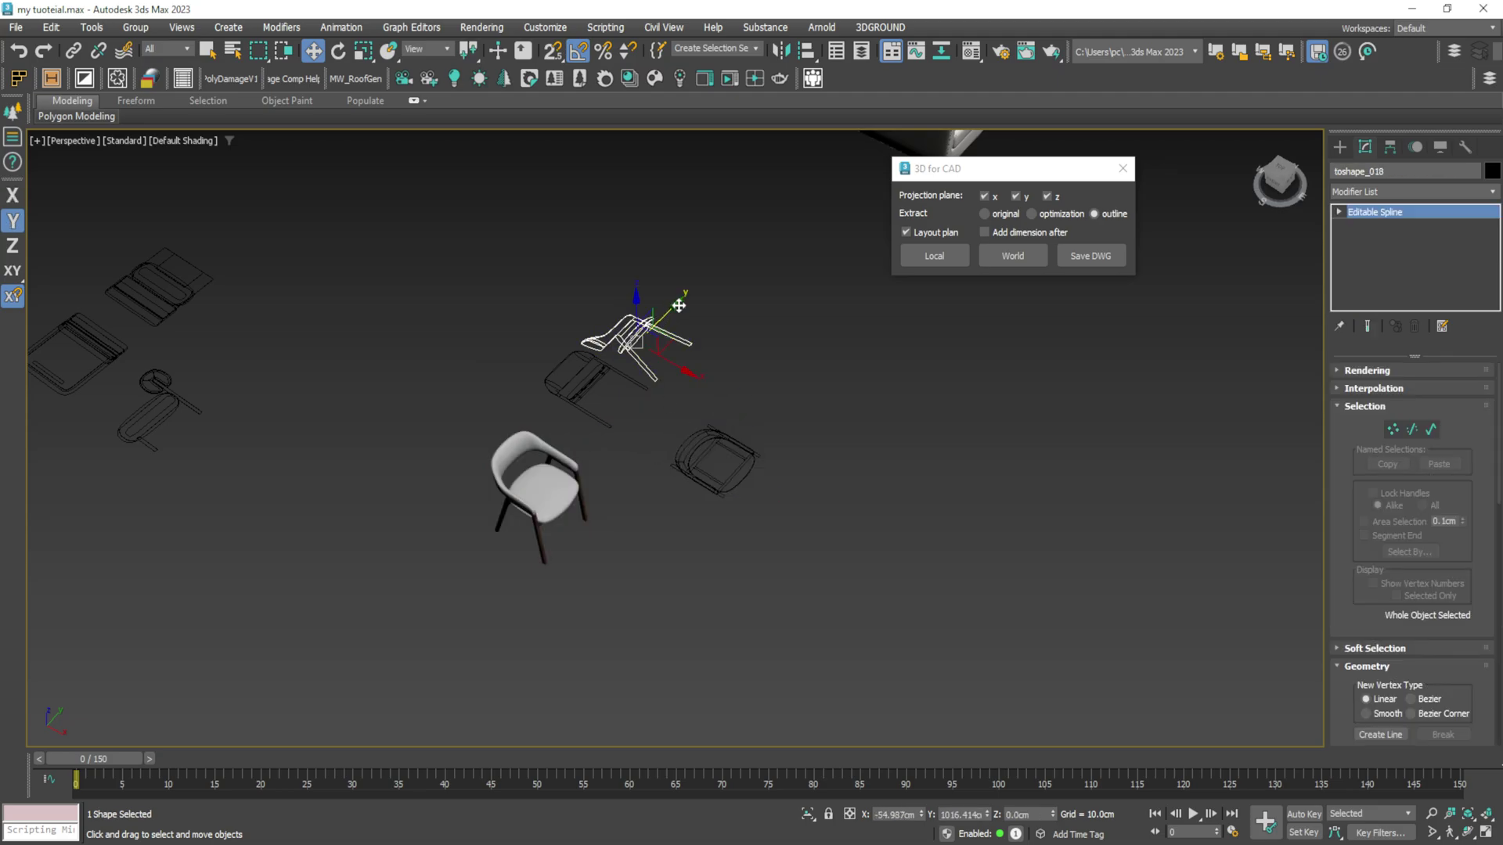
drag(675, 310, 695, 287)
Step: Orbit and zoom the view to inspect the chair and its outline layout
alt+middle_drag(753, 382, 675, 454)
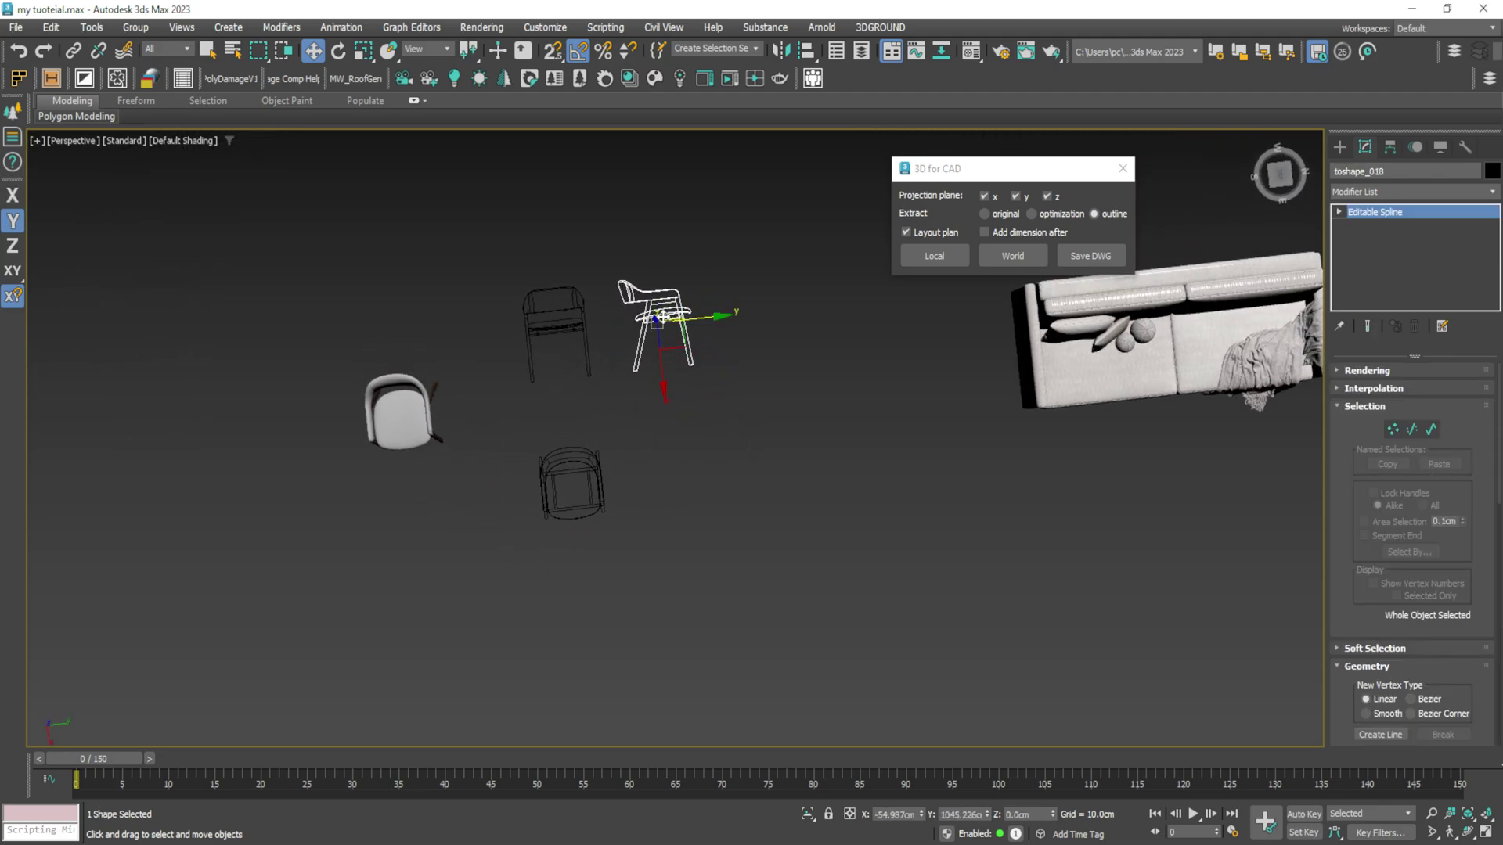
scroll(661, 415, up, 10)
click(672, 404)
scroll(659, 442, down, 8)
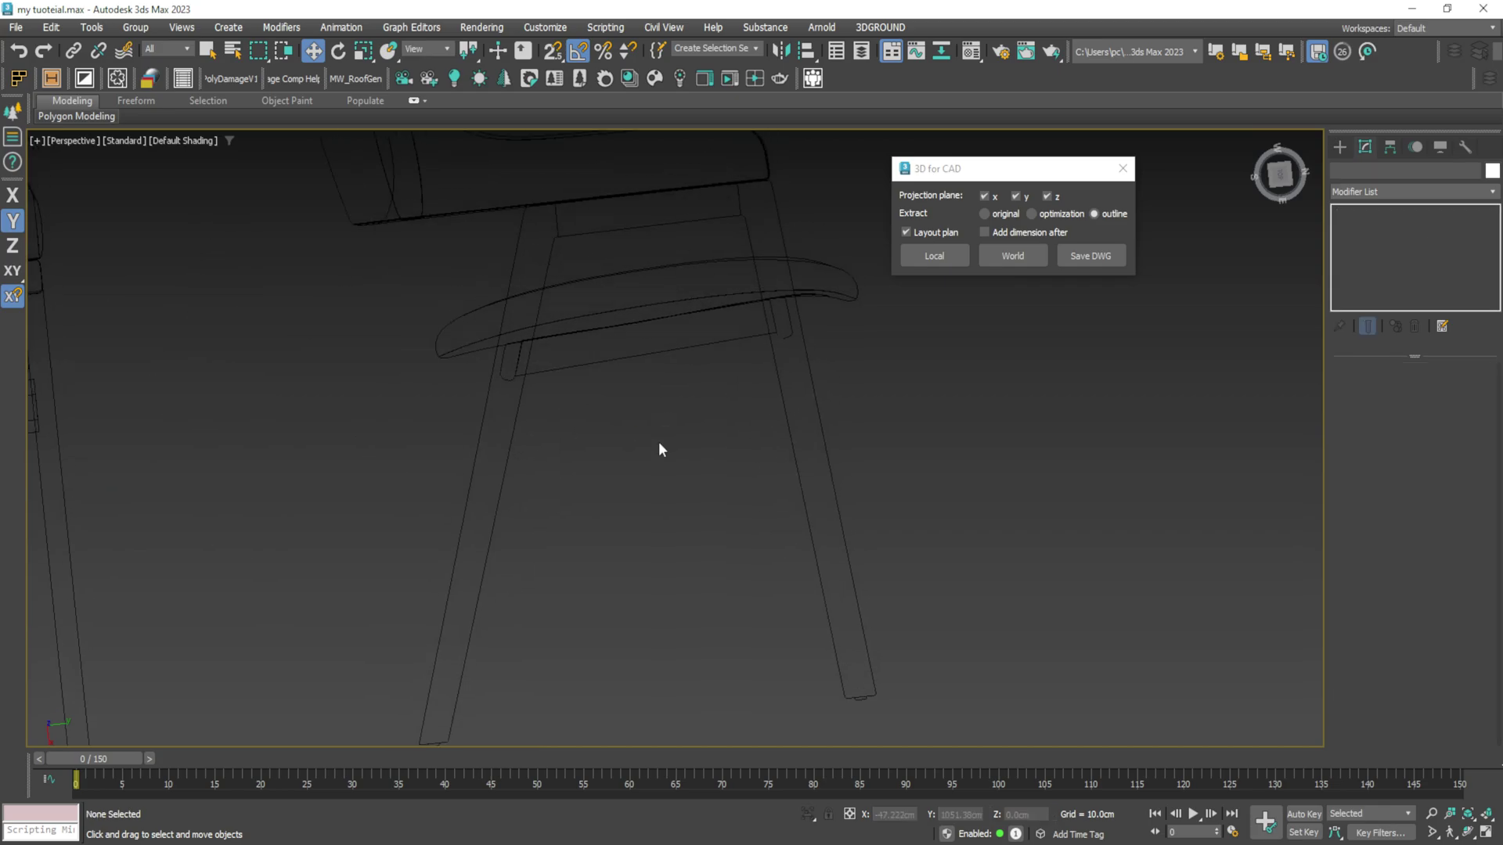
middle_drag(654, 454, 820, 465)
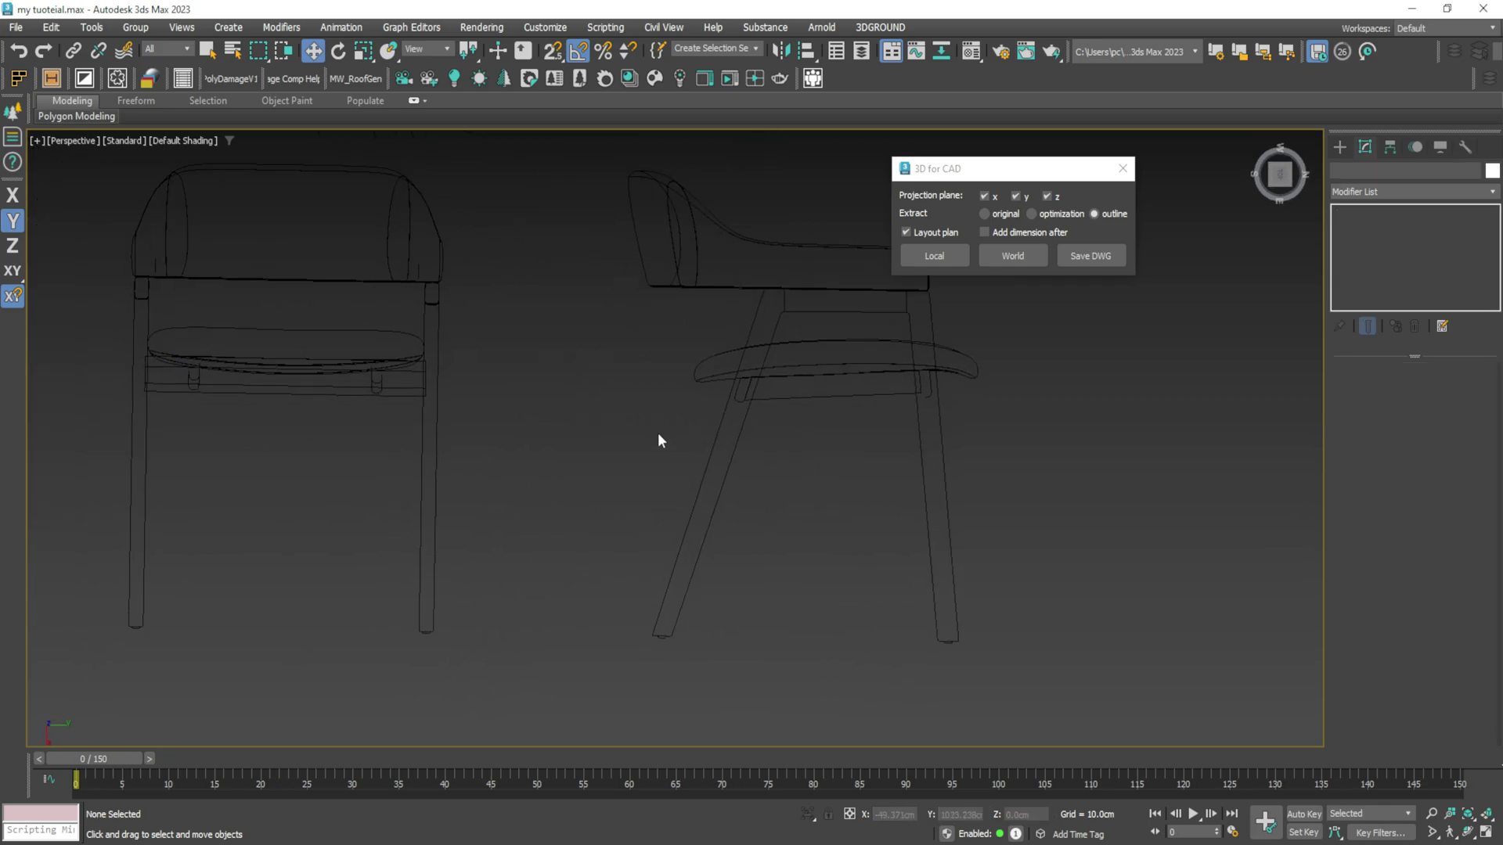
scroll(507, 282, down, 8)
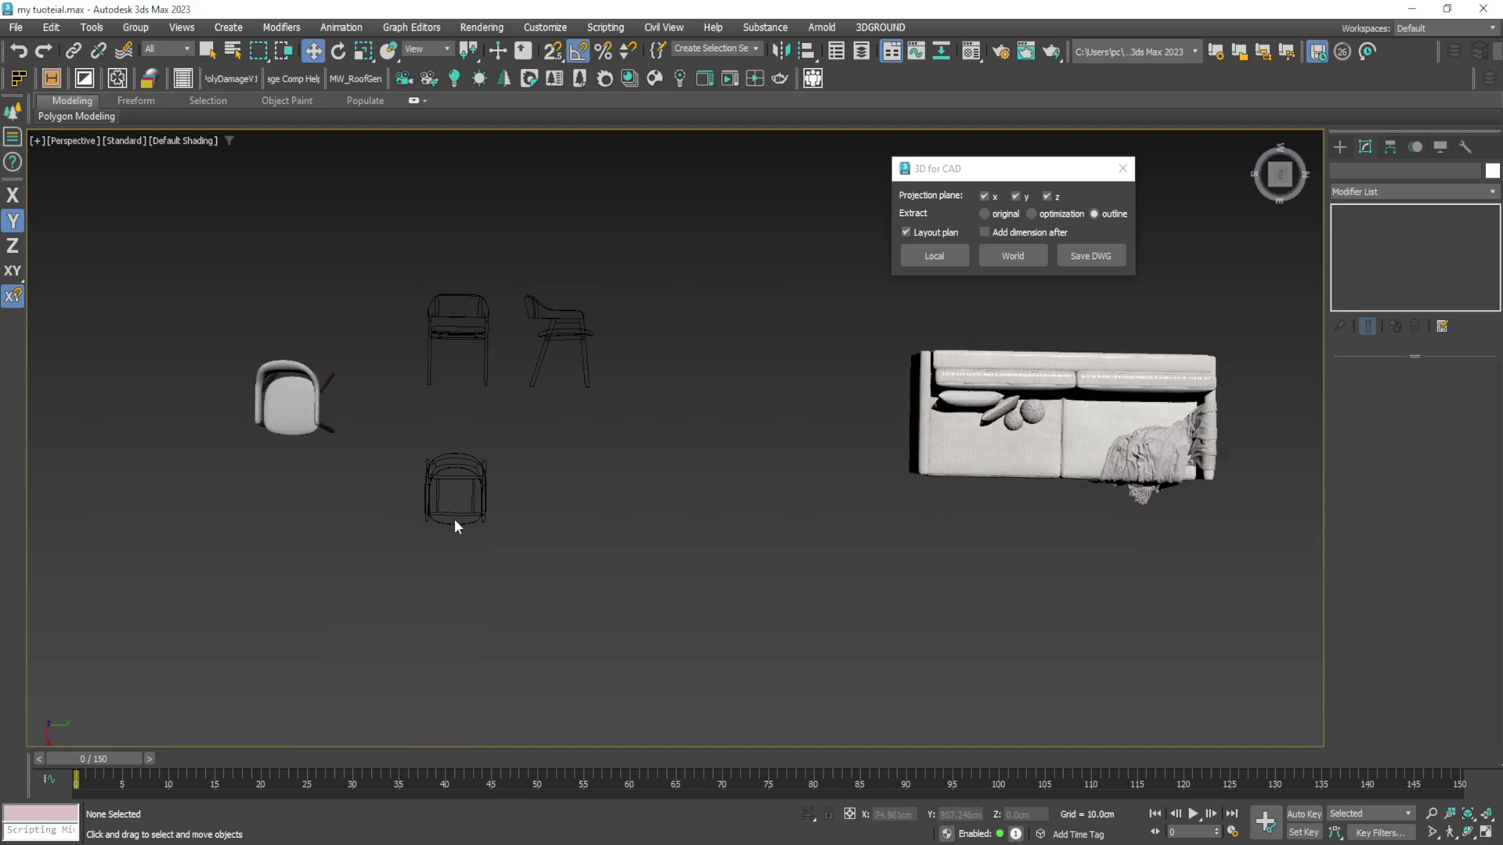
scroll(458, 508, up, 10)
scroll(470, 426, down, 9)
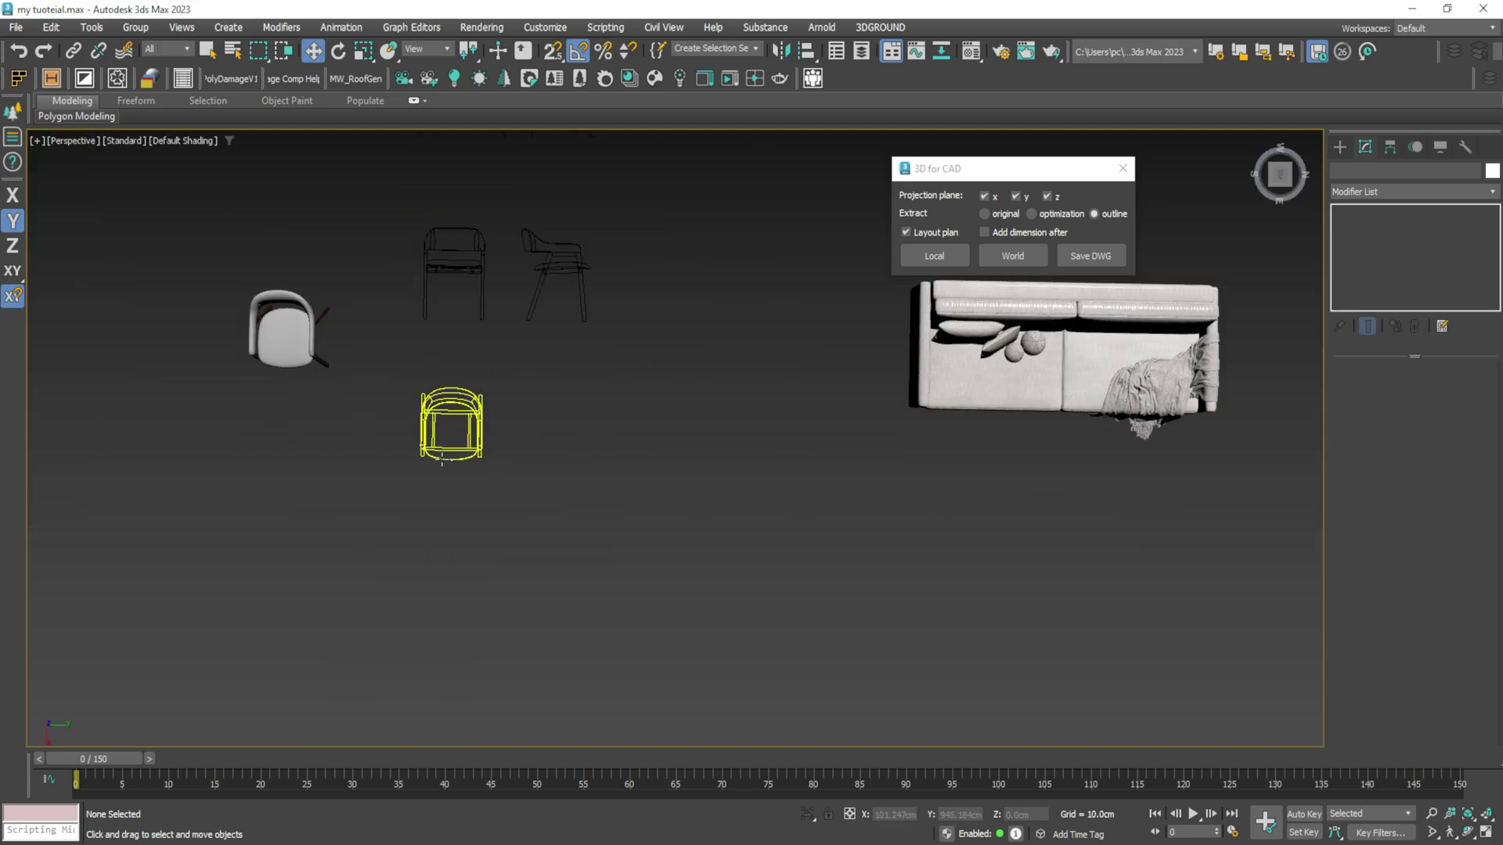
mouse_move(481, 447)
alt+middle_down()
mouse_move(553, 465)
mouse_move(601, 427)
mouse_move(470, 450)
alt+middle_up()
Step: Extract local outline views of the sofa group and move the sofa clear of them
click(627, 447)
scroll(453, 486, down, 5)
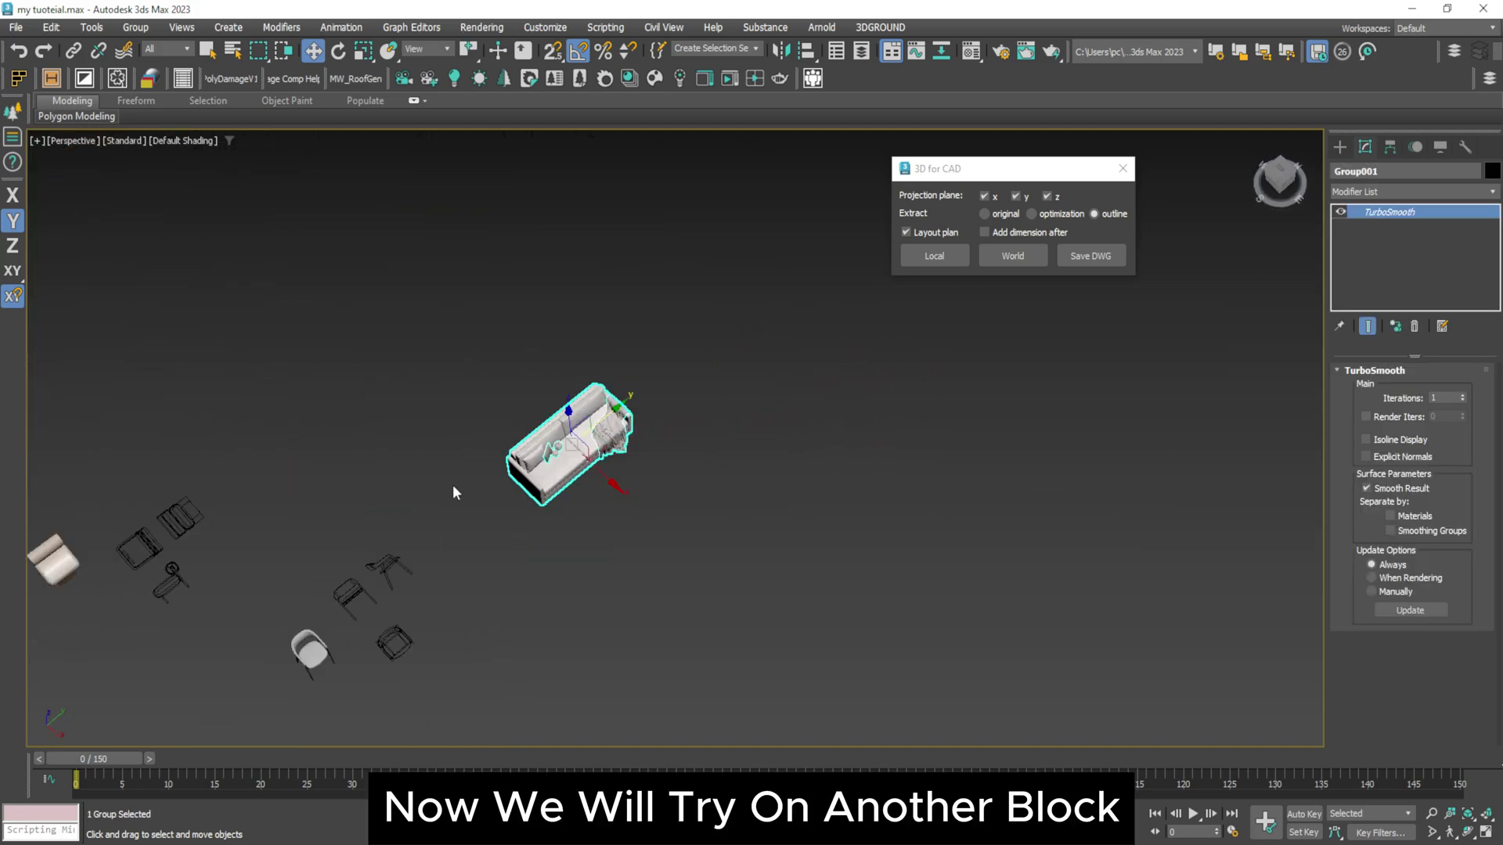
drag(567, 429, 642, 363)
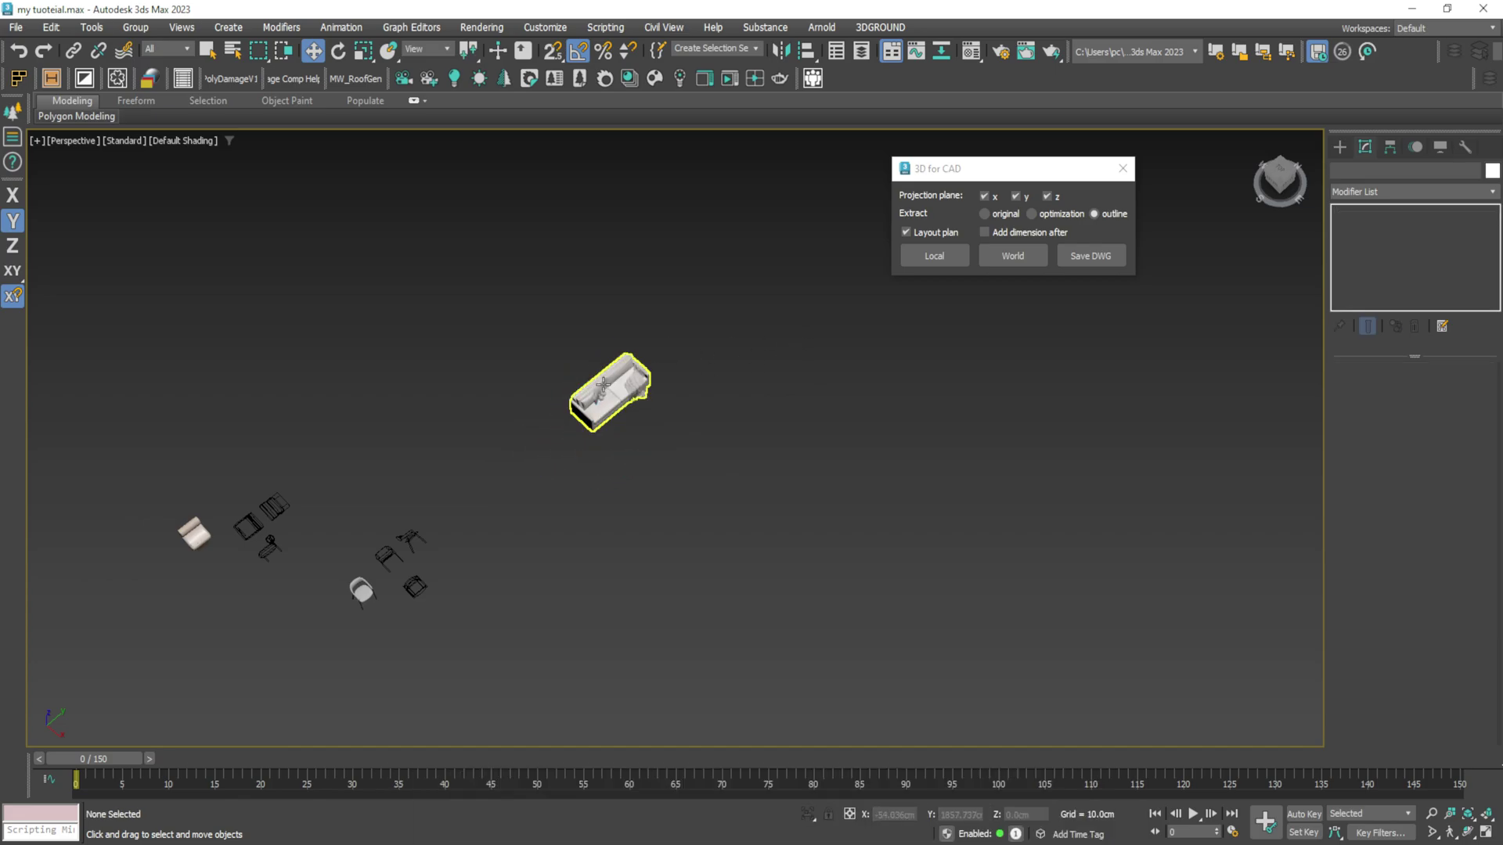
click(933, 257)
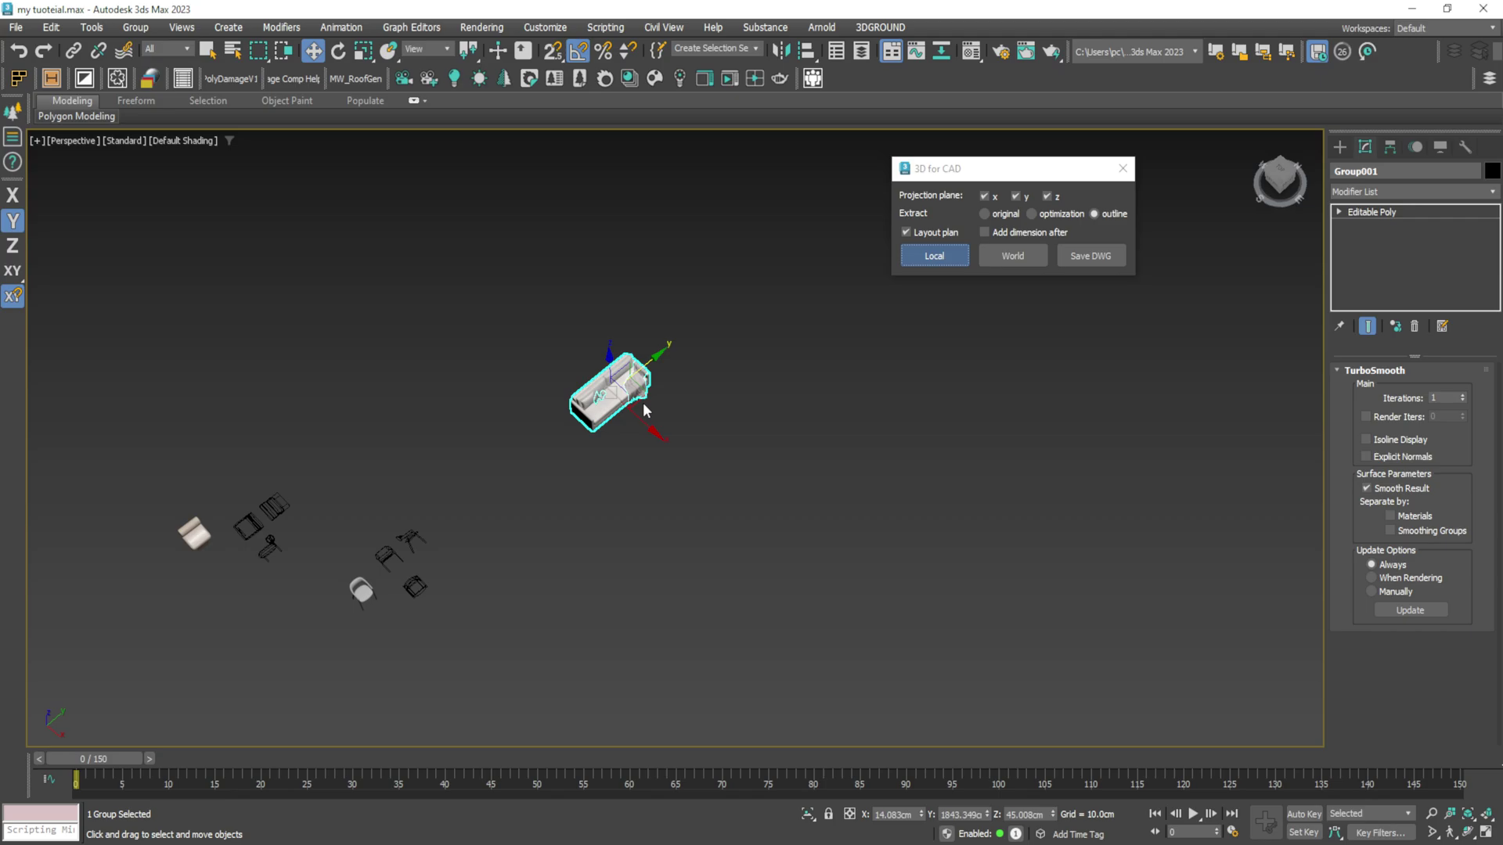
scroll(643, 408, down, 3)
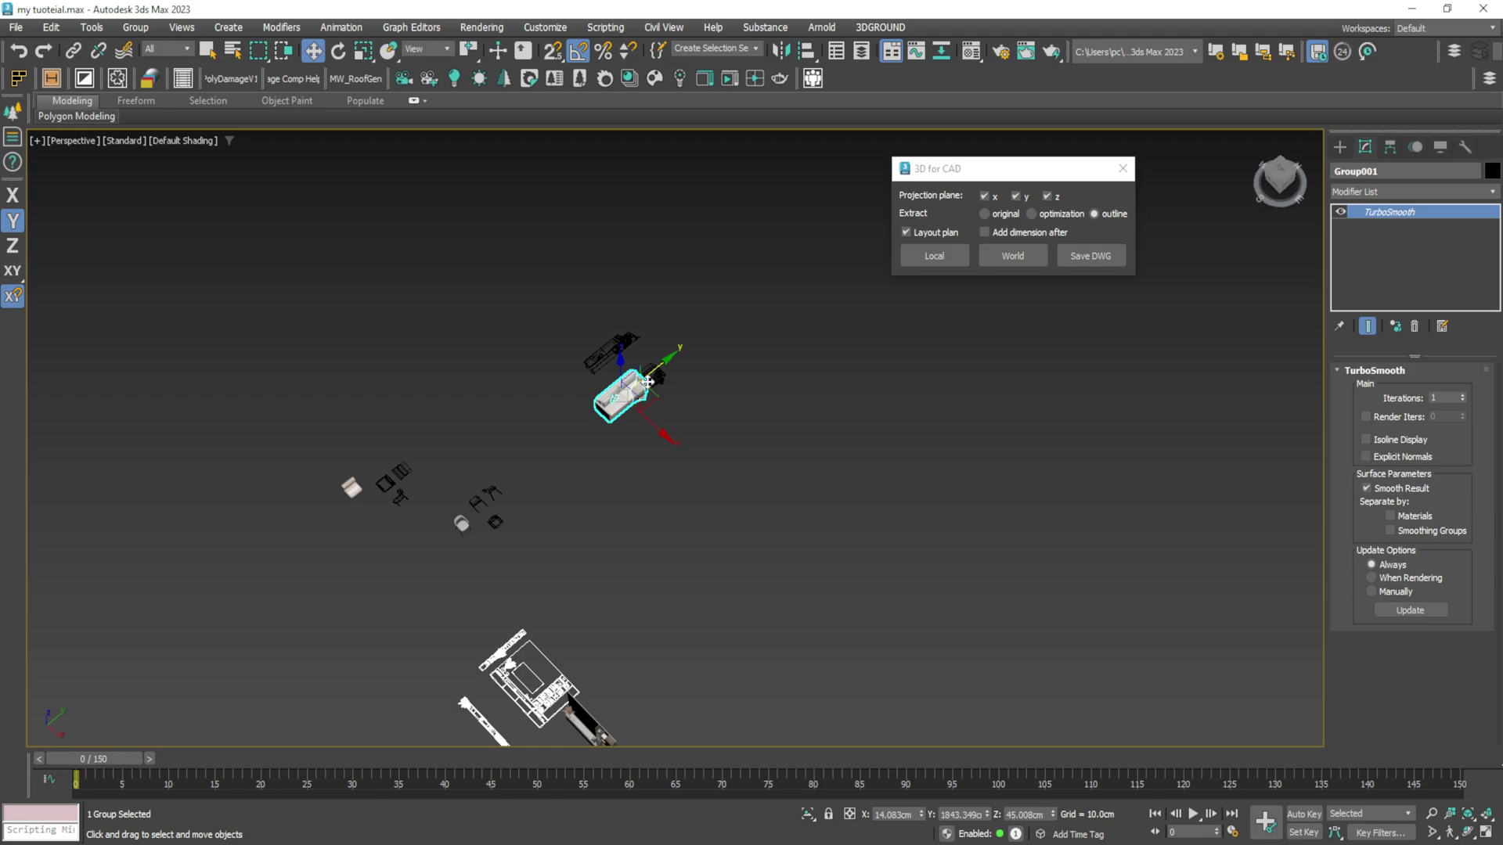
scroll(618, 415, up, 5)
drag(573, 434, 342, 275)
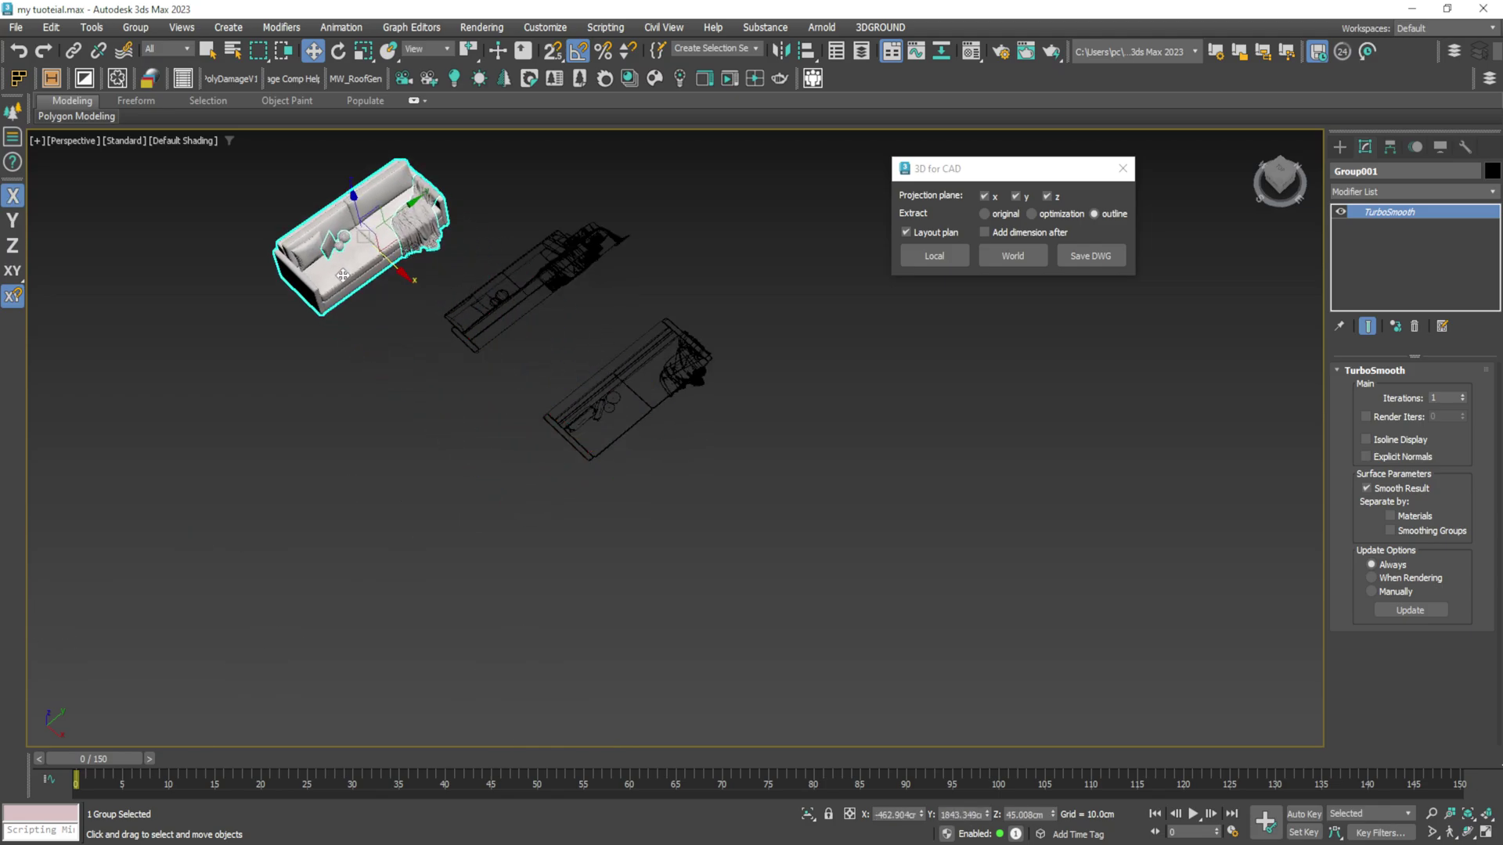
Step: Move the sofa's side-view and plan outlines together beside the lower plan
click(595, 254)
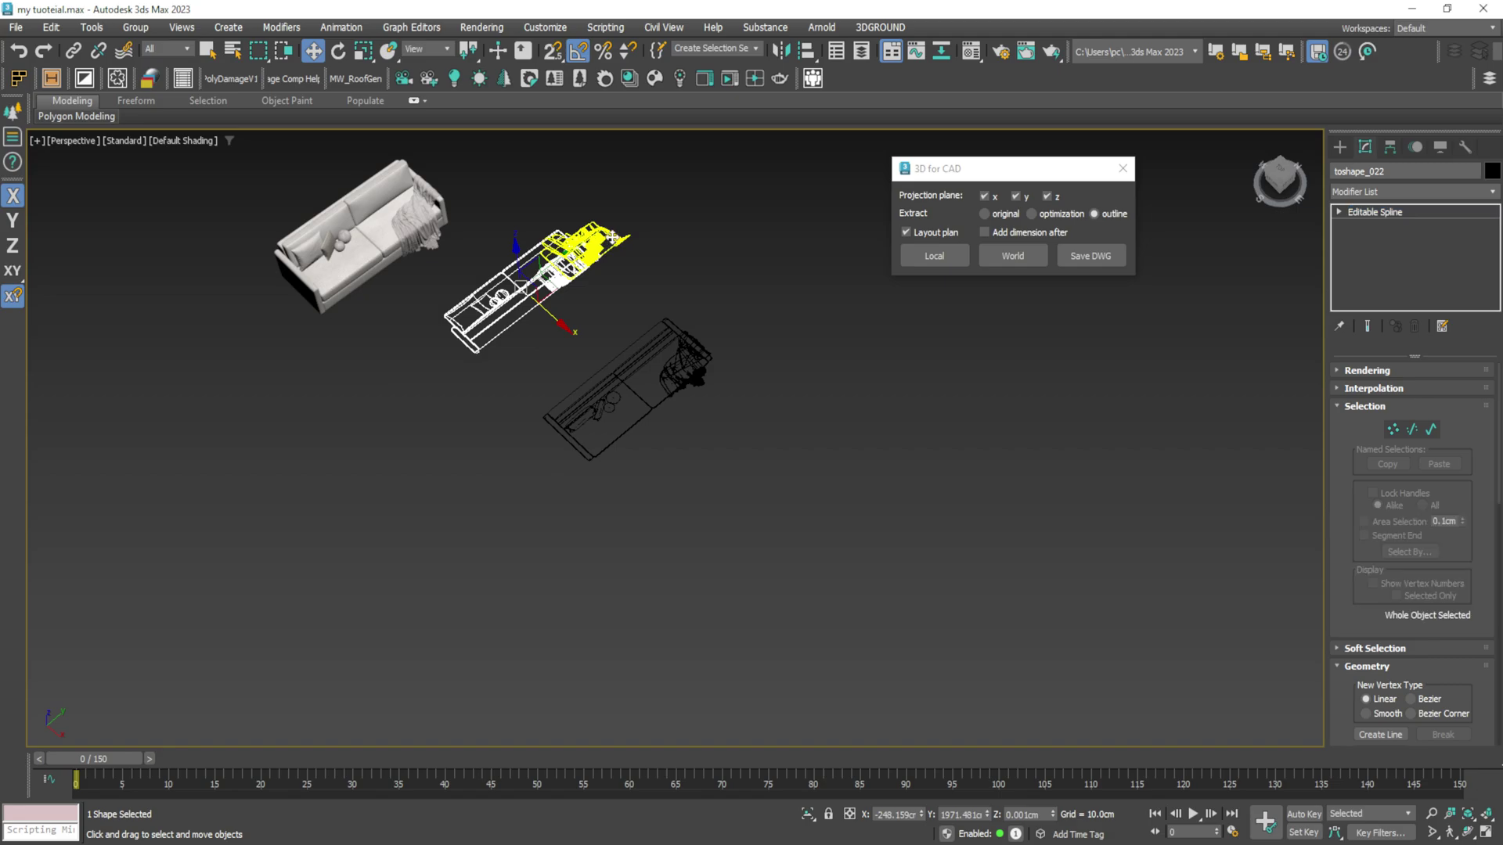
click(612, 222)
drag(612, 218, 657, 185)
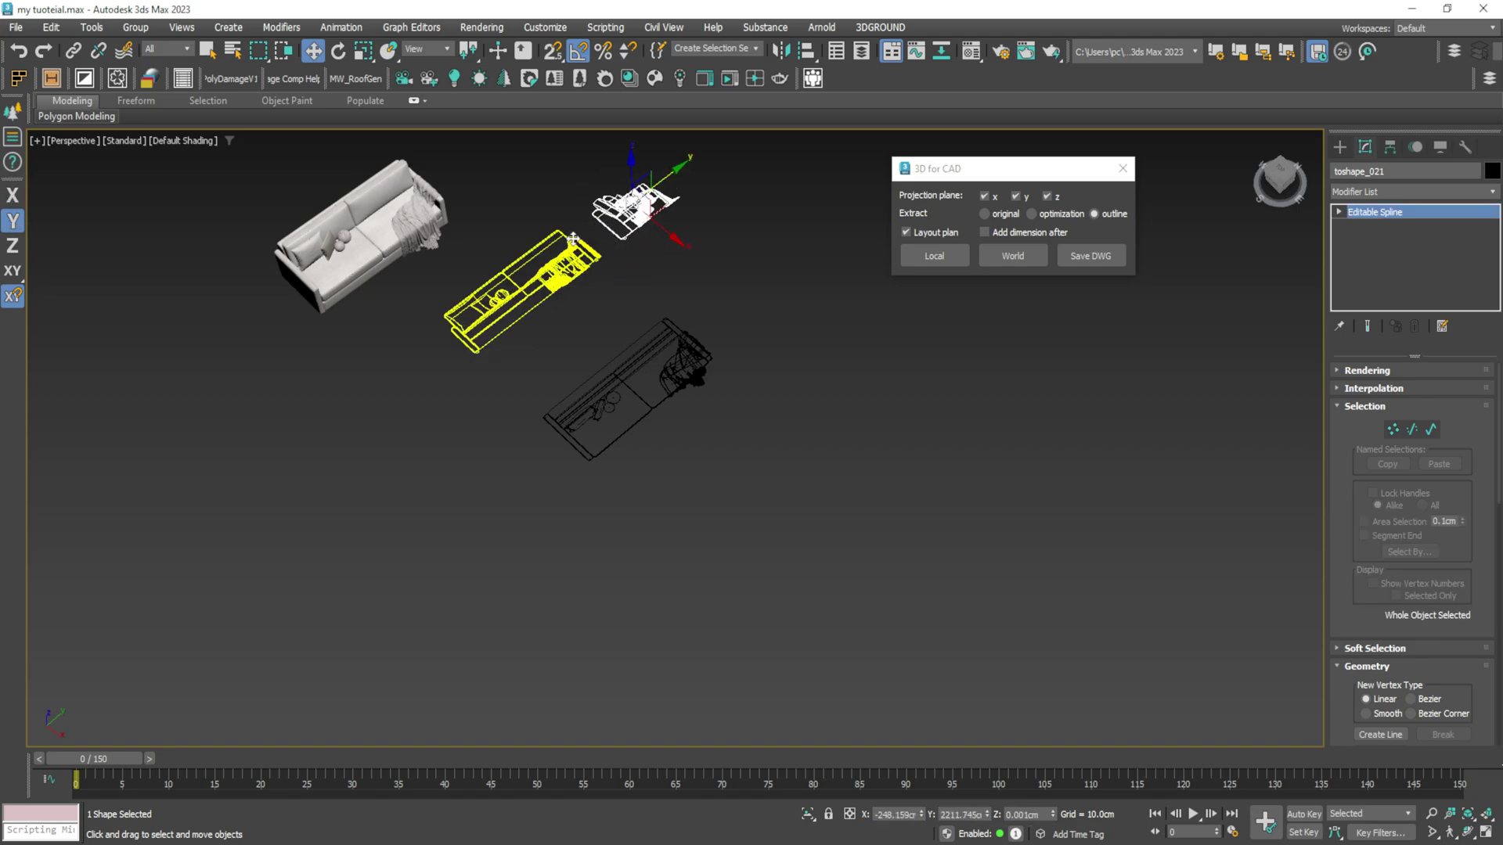
ctrl+click(613, 263)
drag(604, 266, 656, 310)
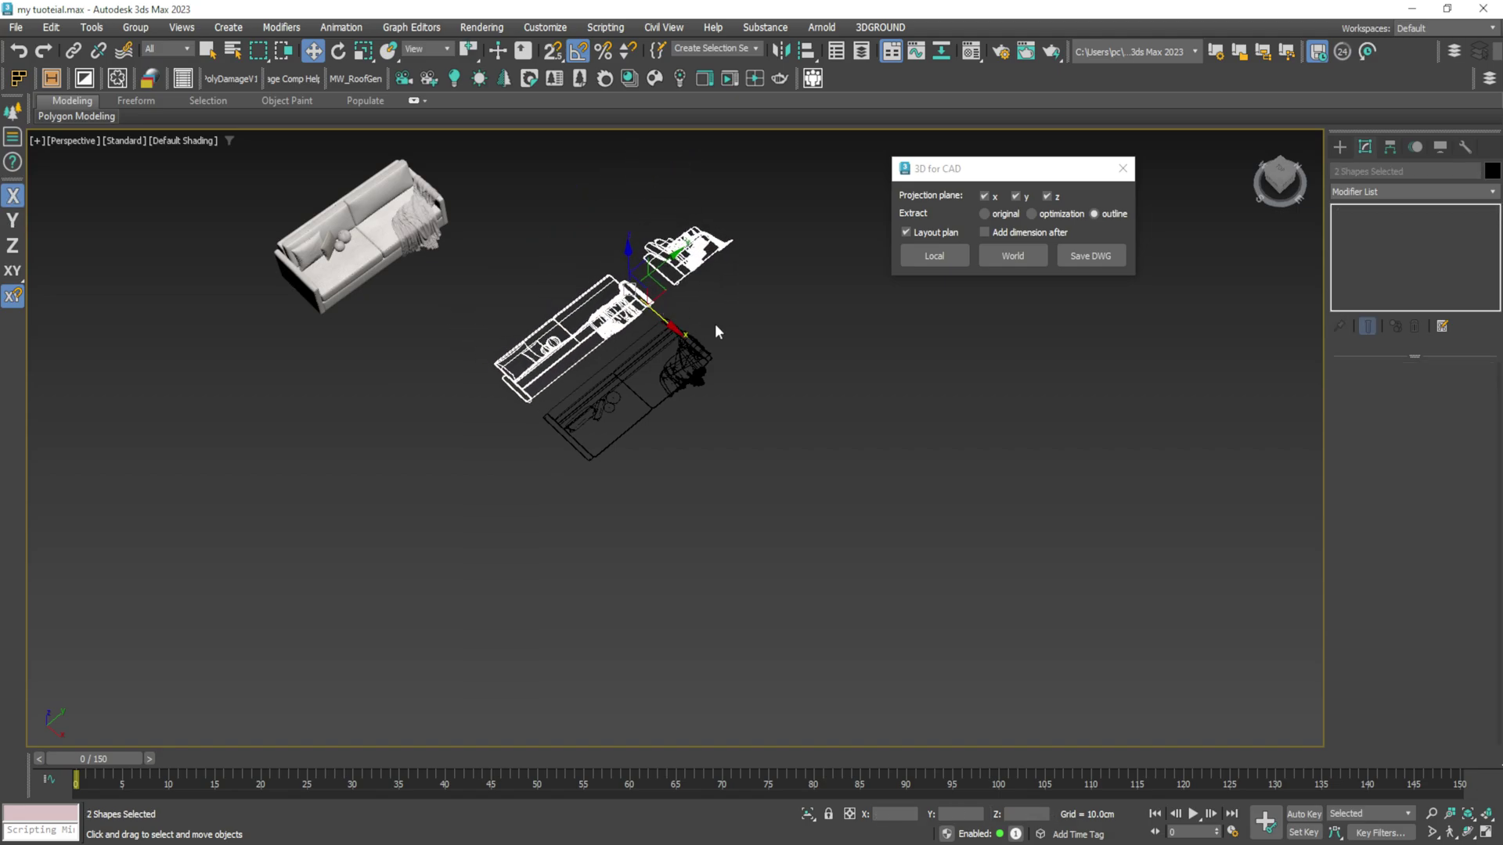
Step: Switch to a straight top view and select the shaded sofa group
alt+middle_drag(716, 322, 661, 382)
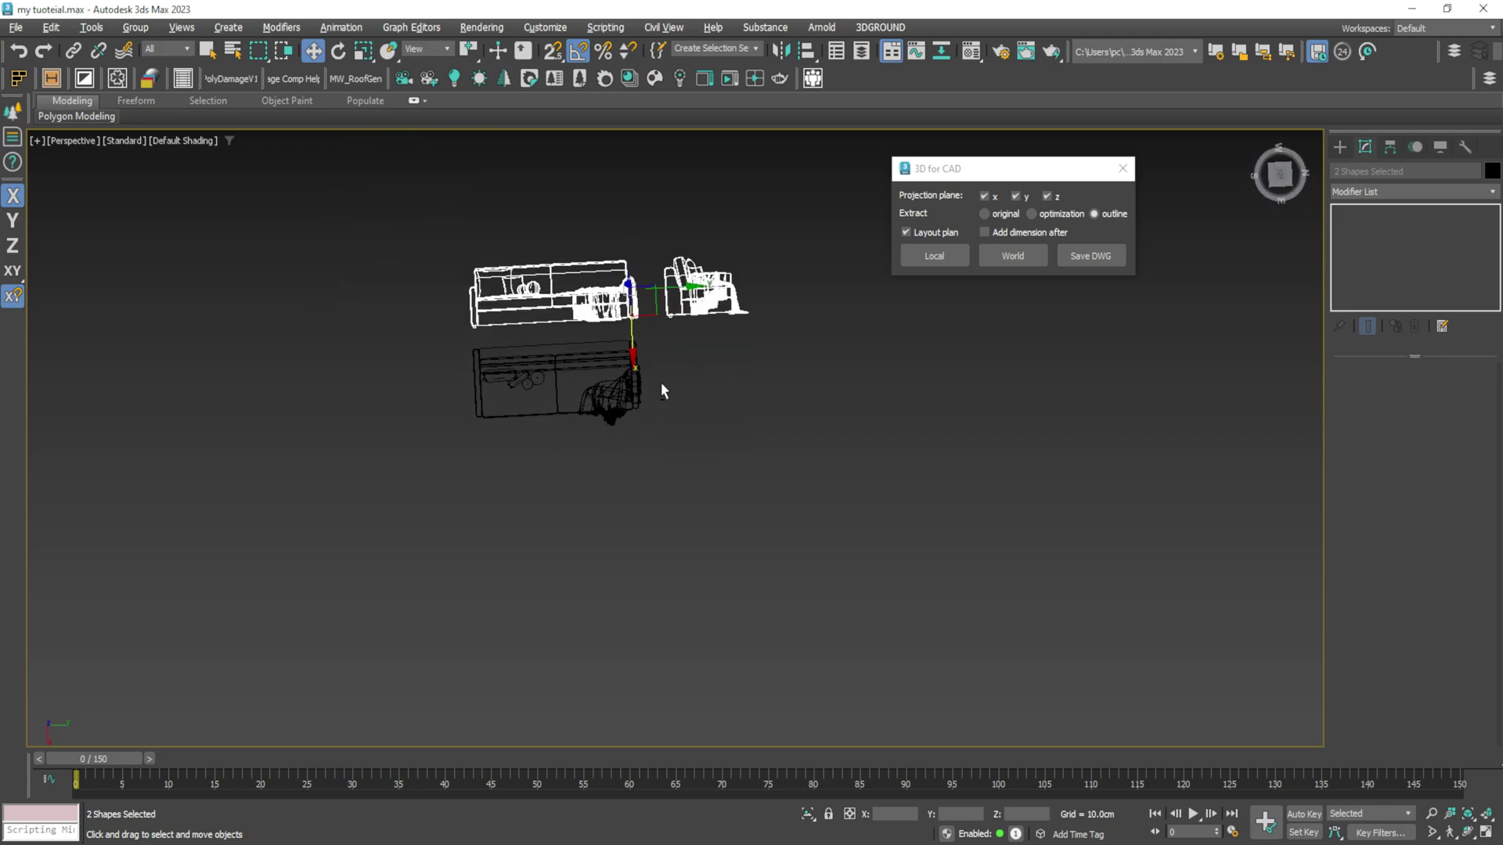
click(1280, 174)
scroll(664, 346, up, 3)
scroll(675, 357, down, 1)
scroll(634, 340, up, 2)
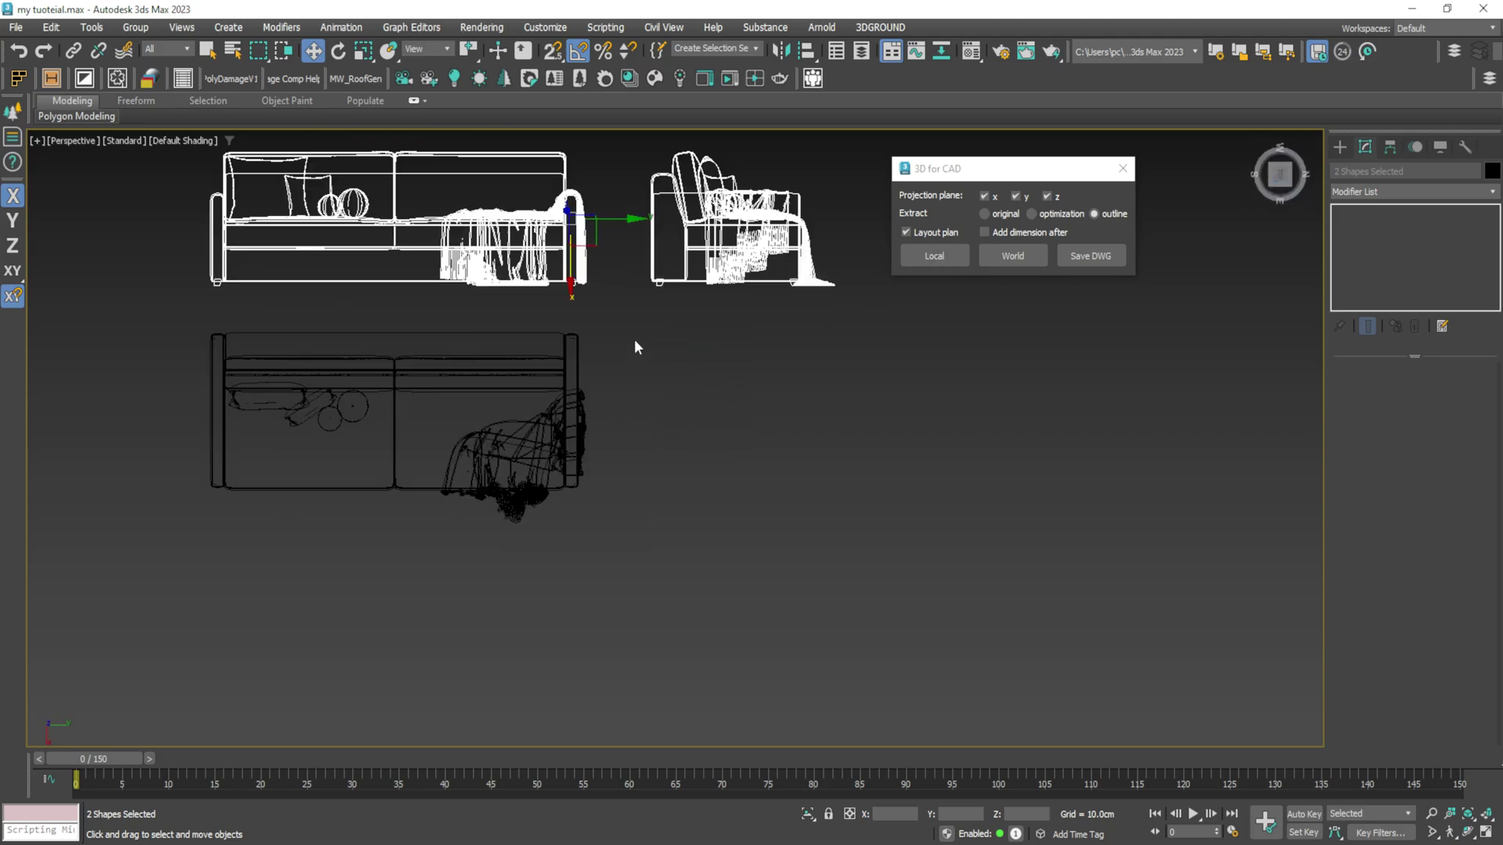
click(634, 340)
scroll(663, 416, down, 5)
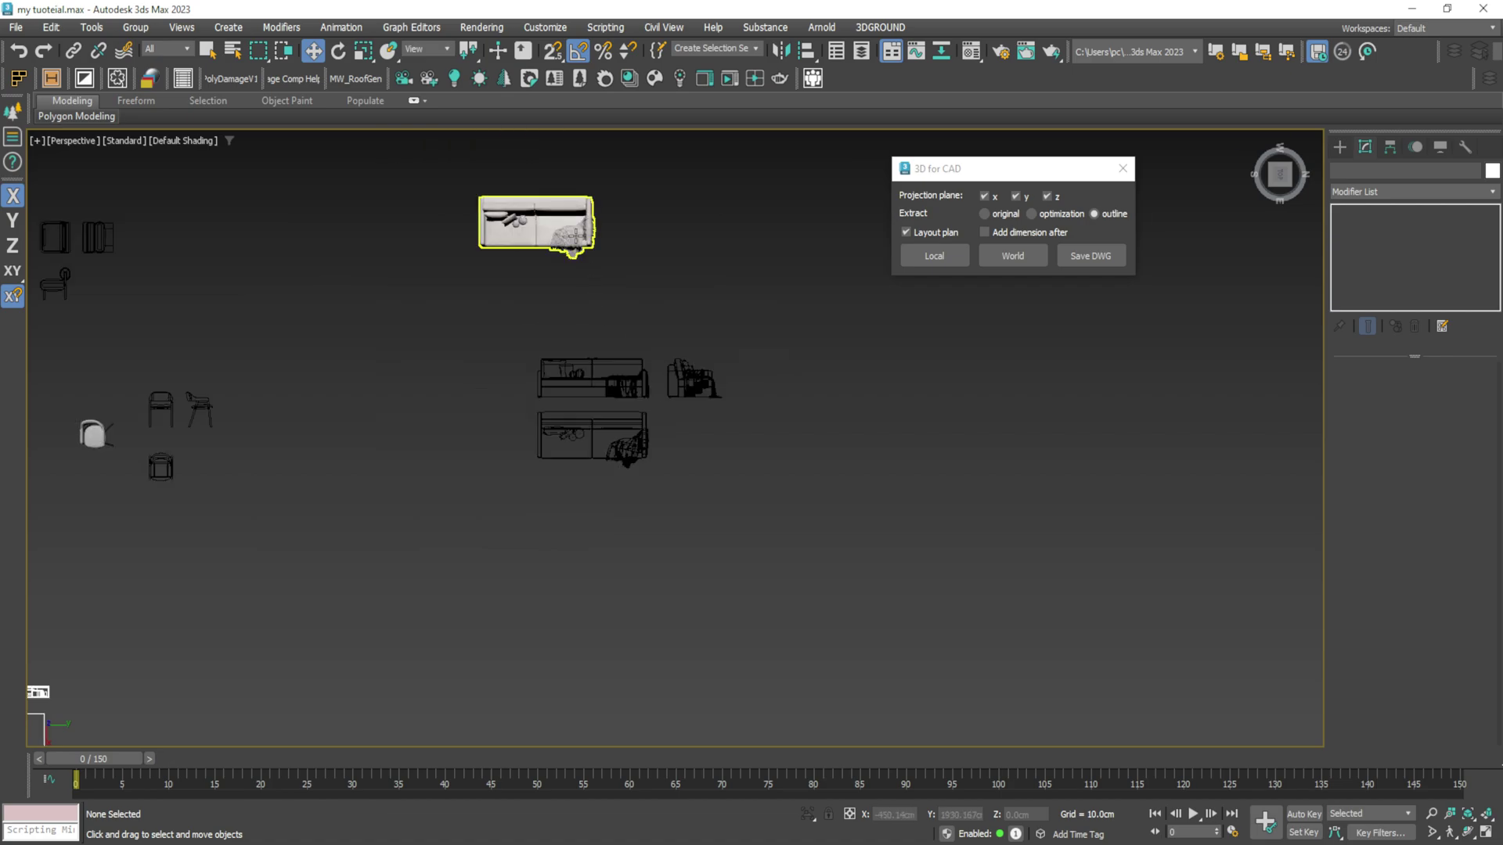
click(569, 222)
scroll(568, 222, up, 1)
Step: Move the sofa above its outline views and line it up with them
drag(569, 221, 600, 389)
drag(659, 345, 647, 371)
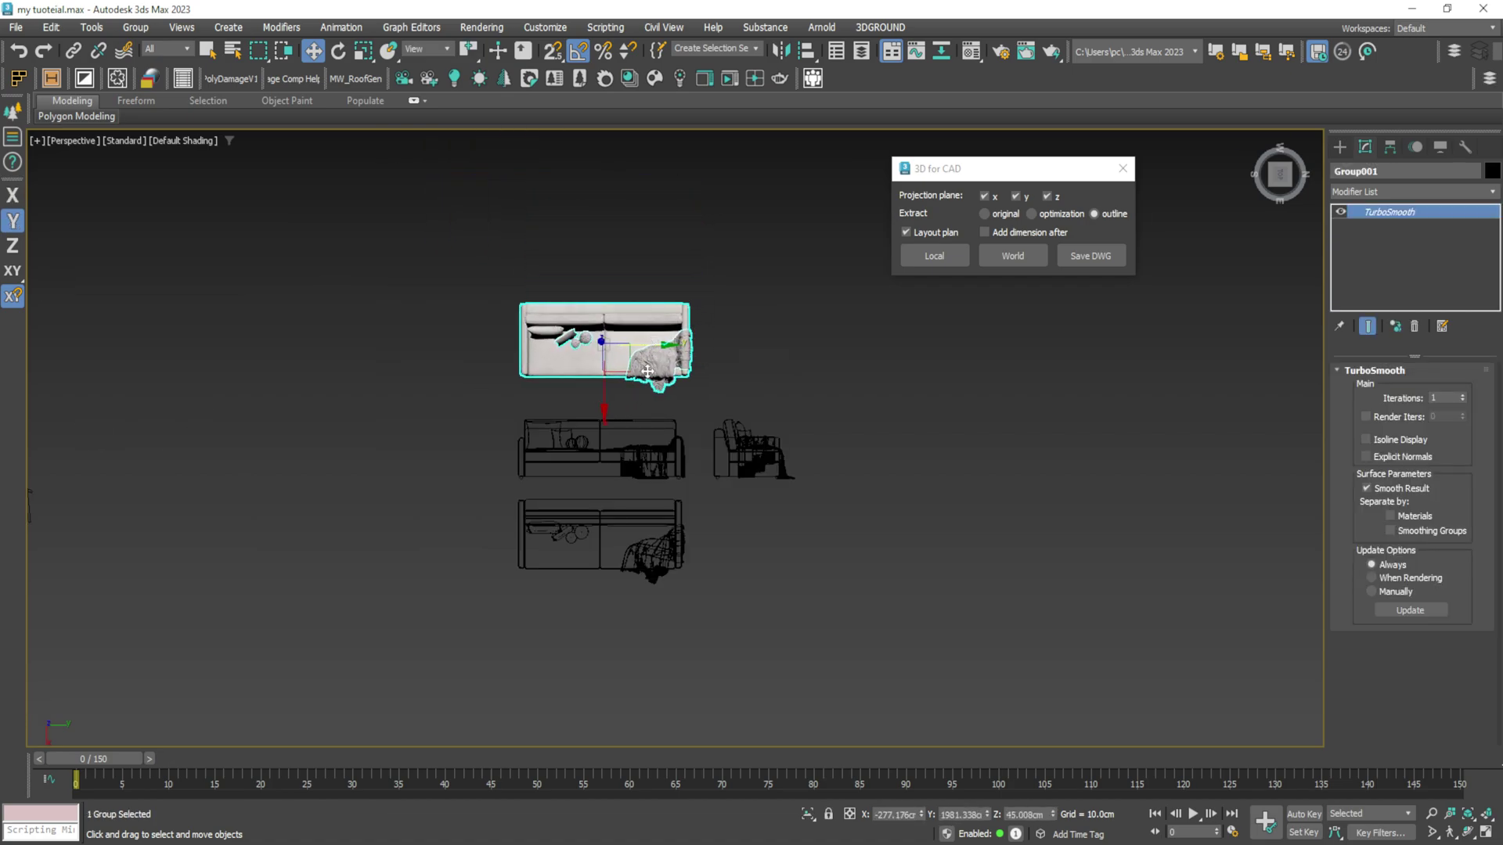
scroll(656, 459, up, 3)
scroll(721, 419, up, 3)
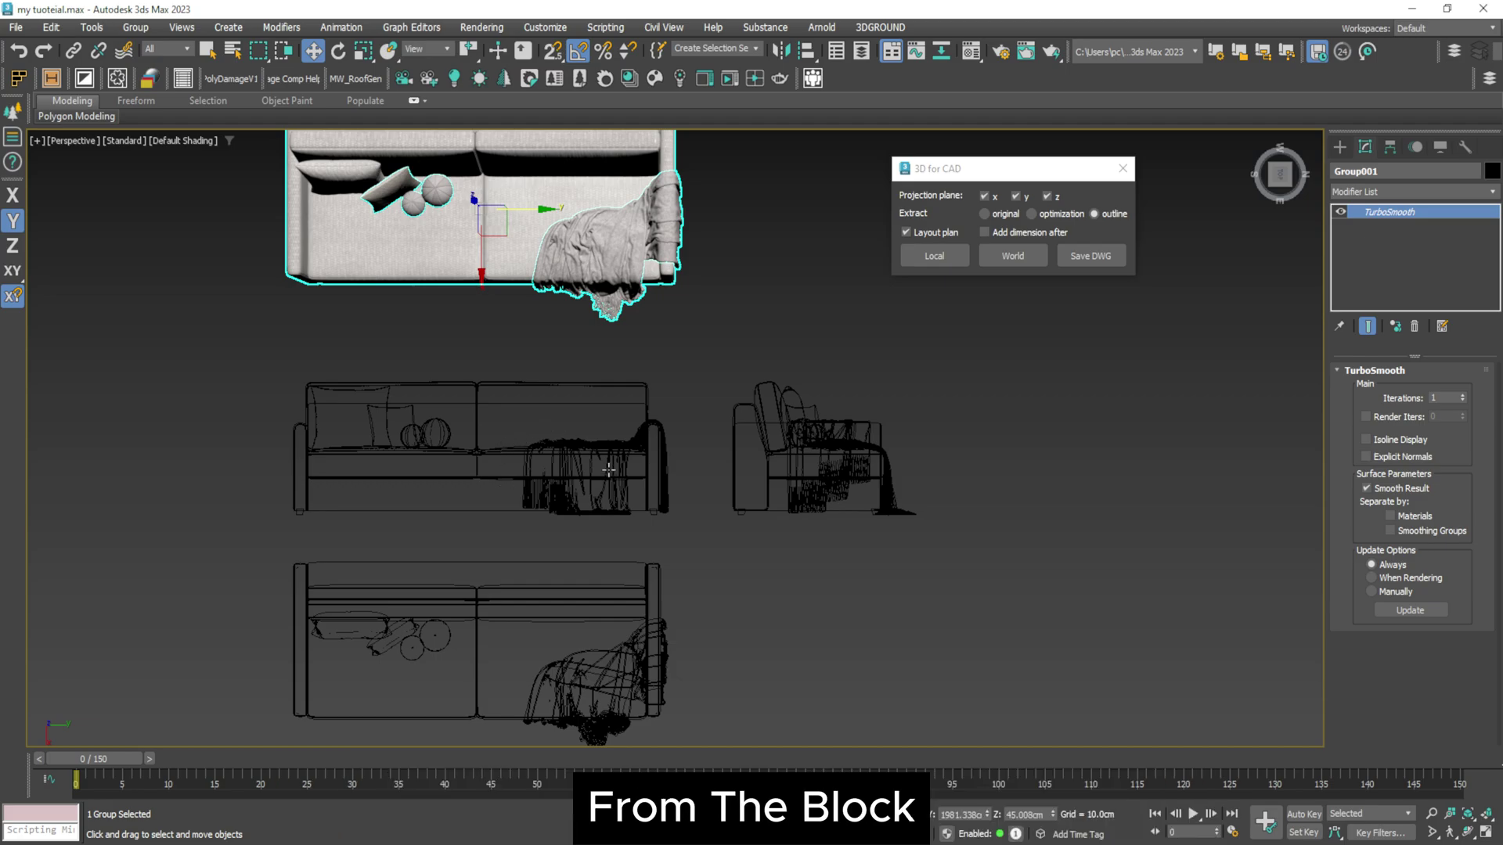
Step: Orbit the perspective view to see the whole furniture scene with its outlines
scroll(560, 611, down, 3)
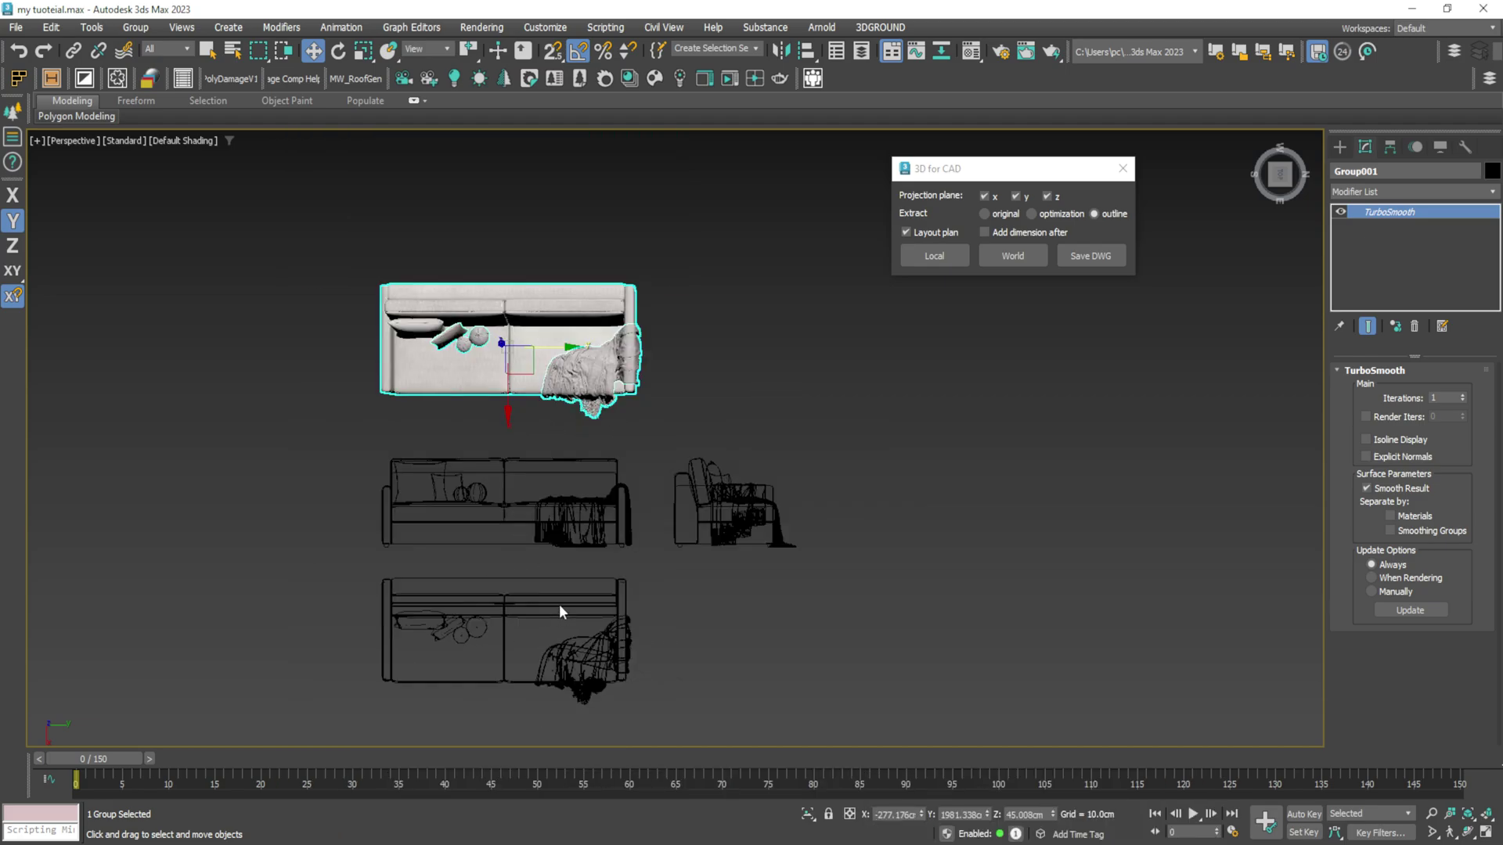
alt+middle_drag(540, 496, 559, 415)
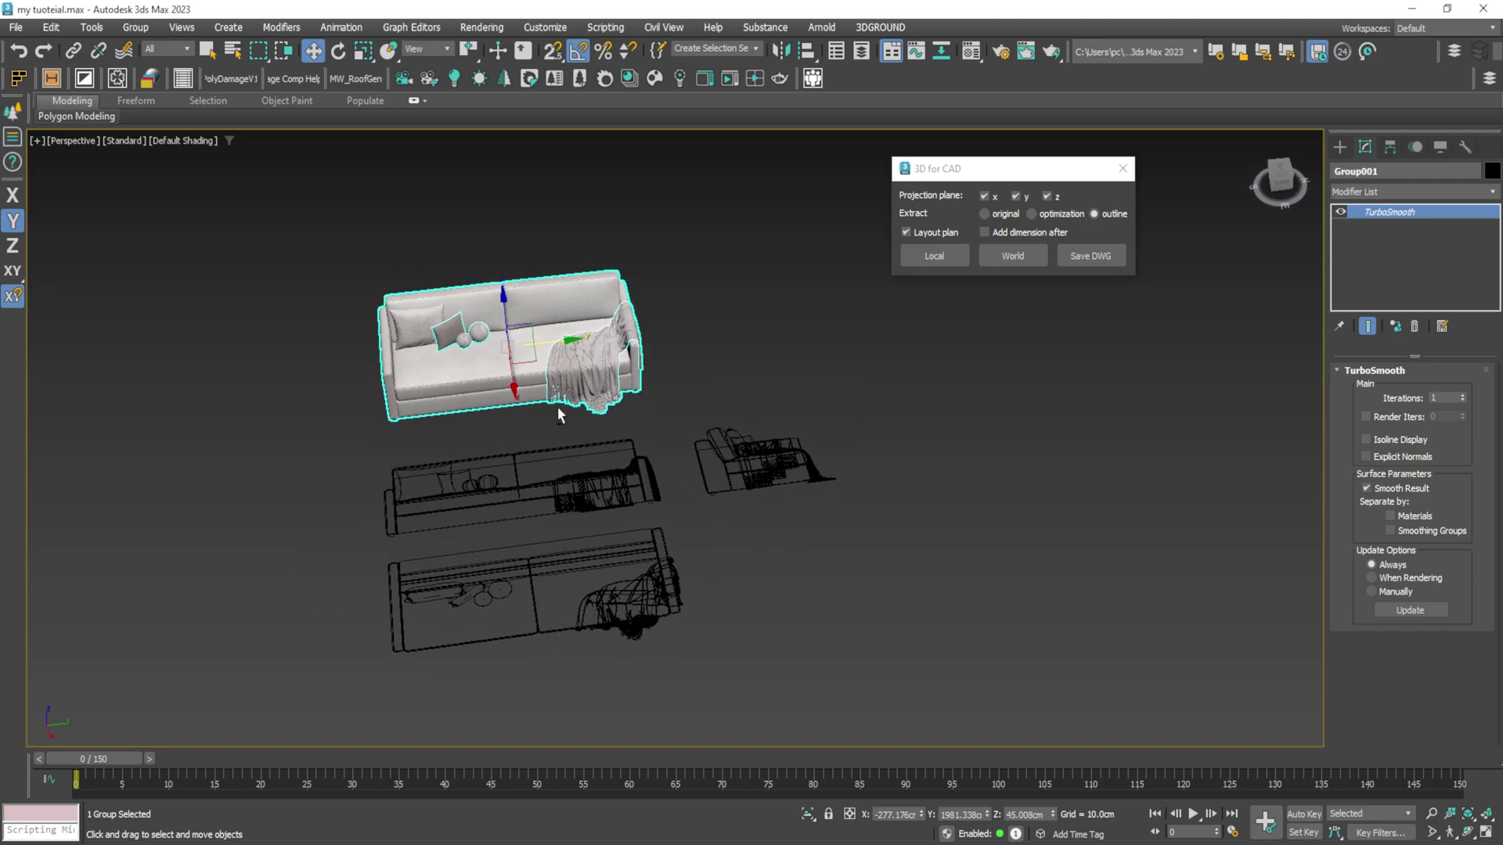
scroll(558, 411, down, 8)
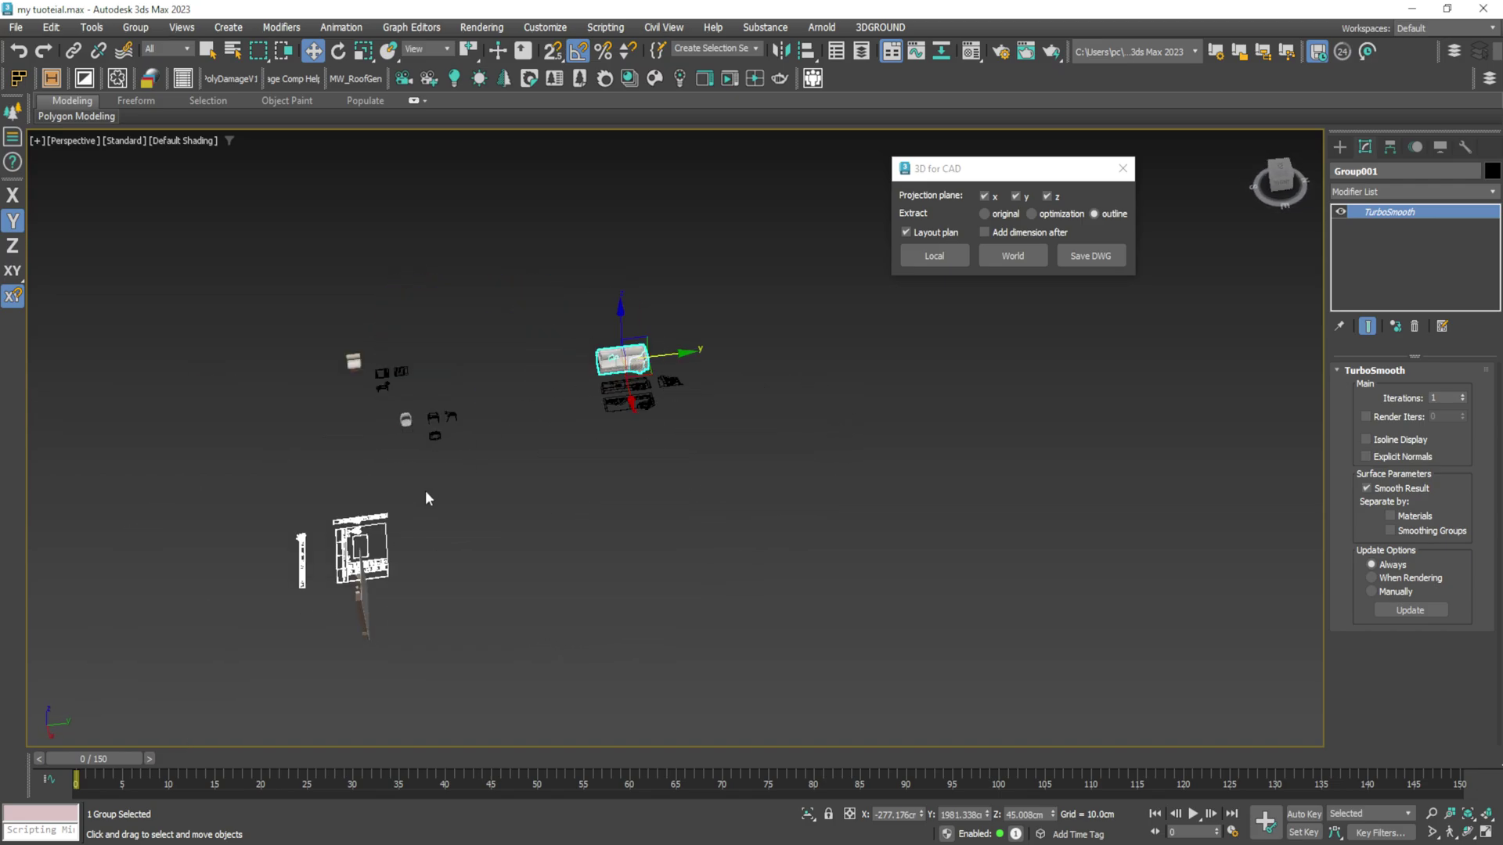
alt+middle_drag(449, 500, 498, 504)
Step: Move the two chairs, sofa and bed-wall 3D models away from the line drawings
click(477, 500)
ctrl+click(375, 467)
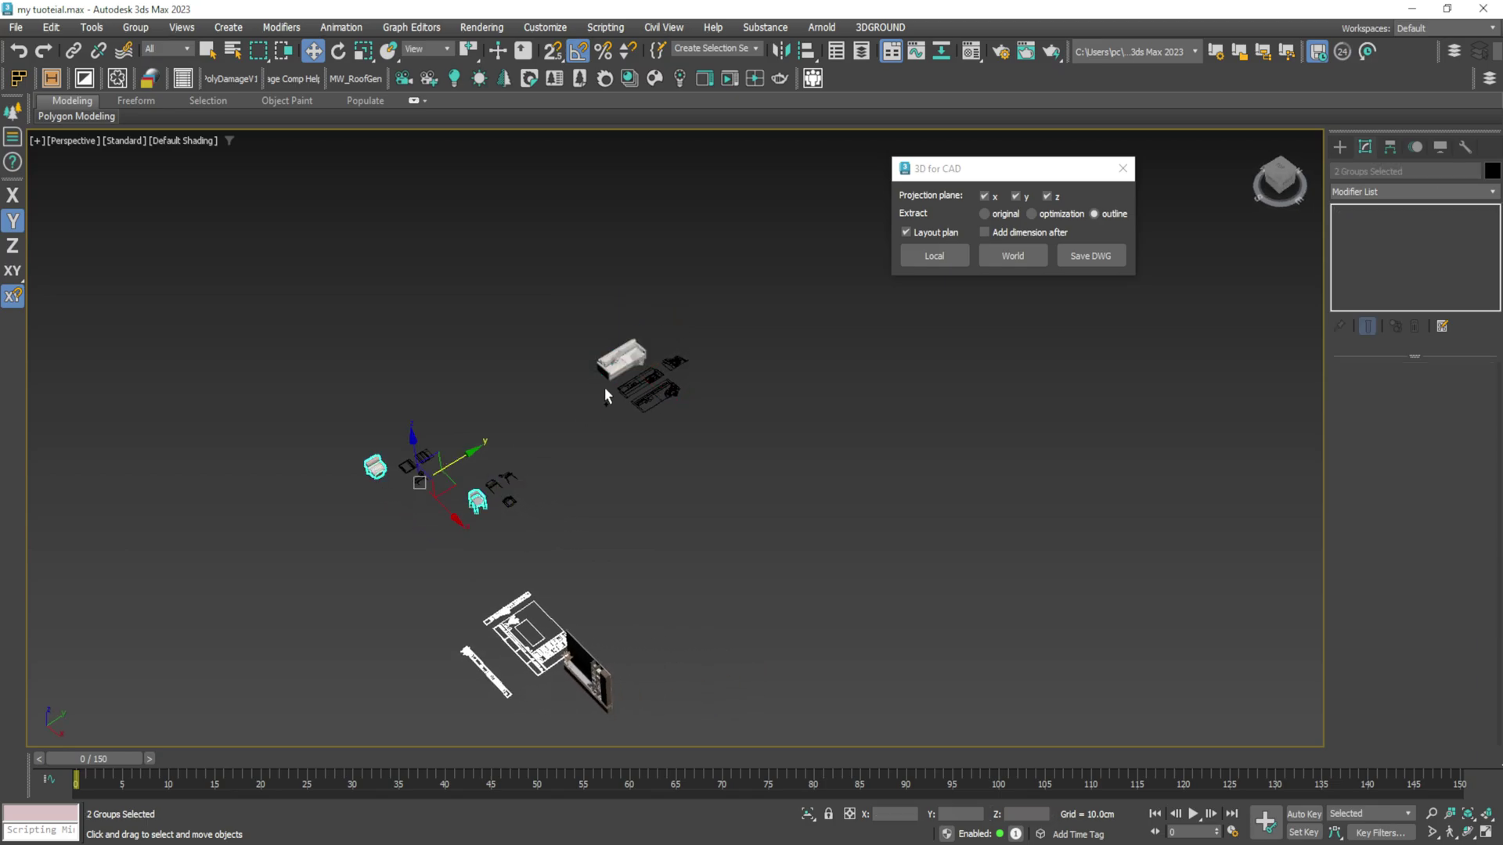
ctrl+click(621, 360)
ctrl+click(580, 667)
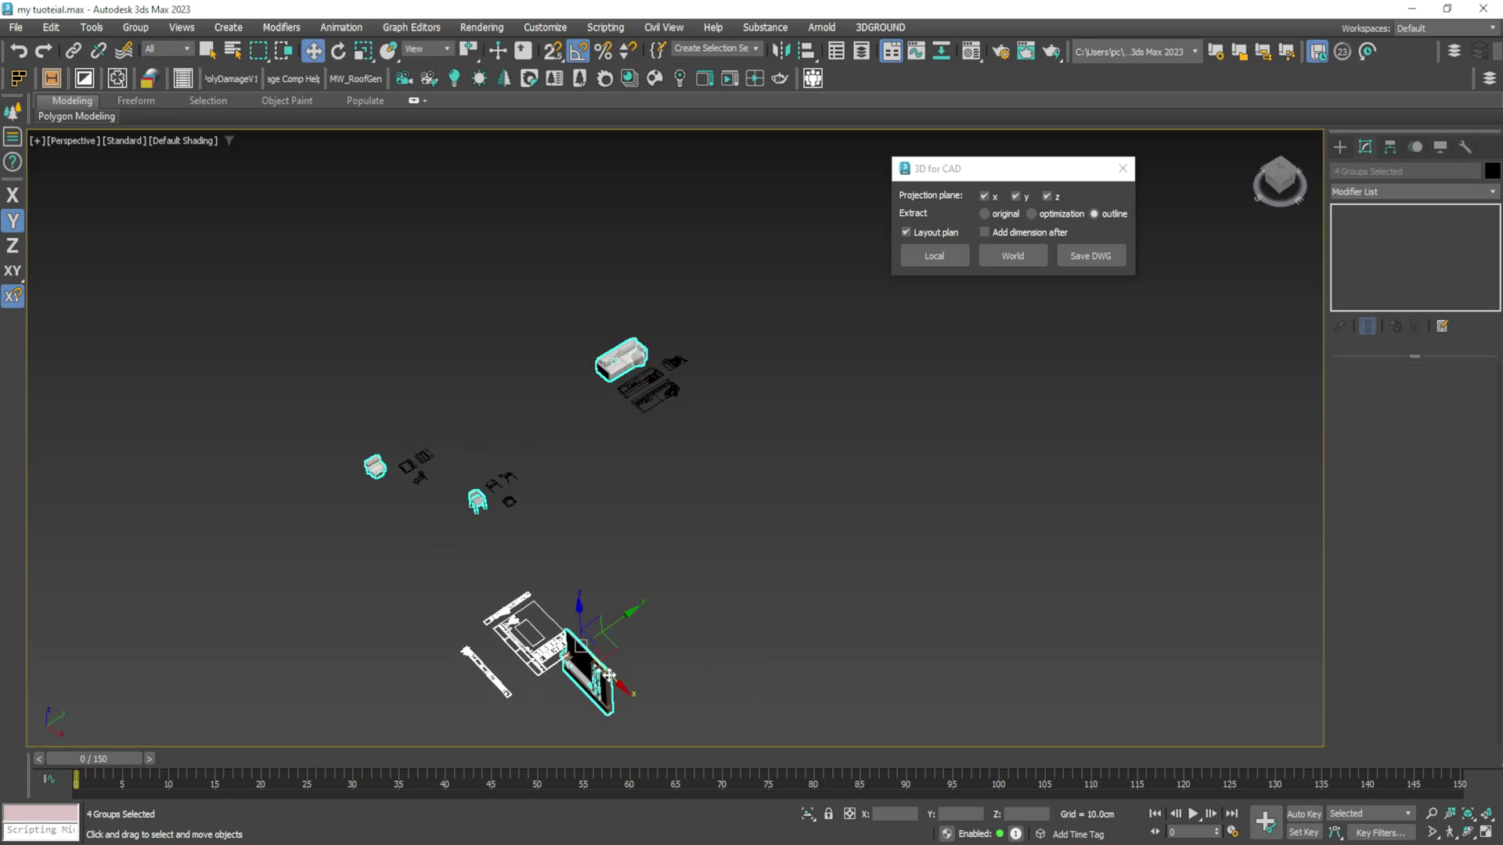
drag(579, 668, 270, 345)
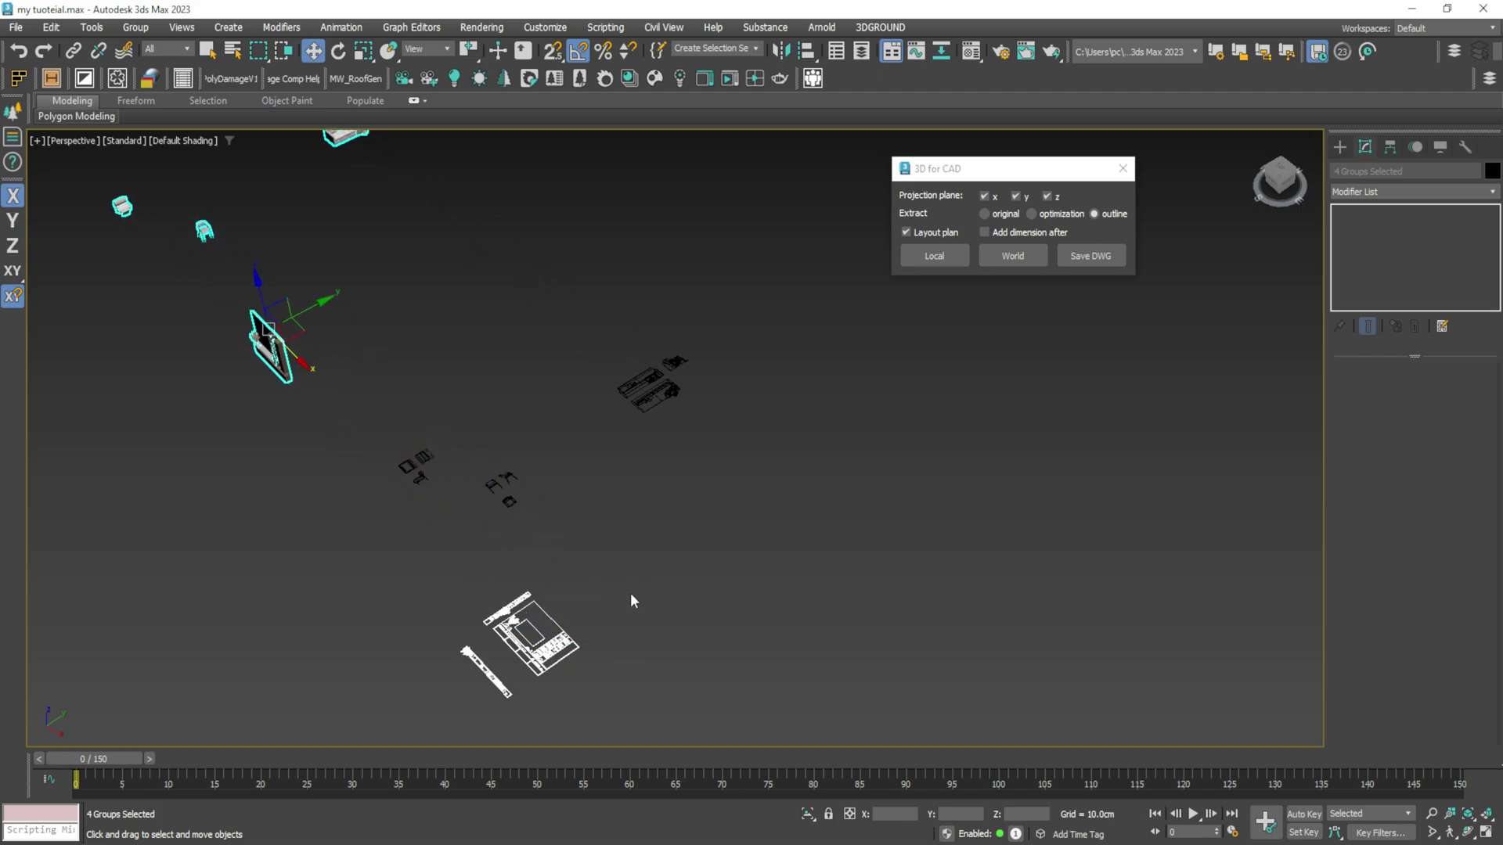
Step: Line up the bed-wall, chair and sofa line drawings into a single row
drag(452, 697, 452, 697)
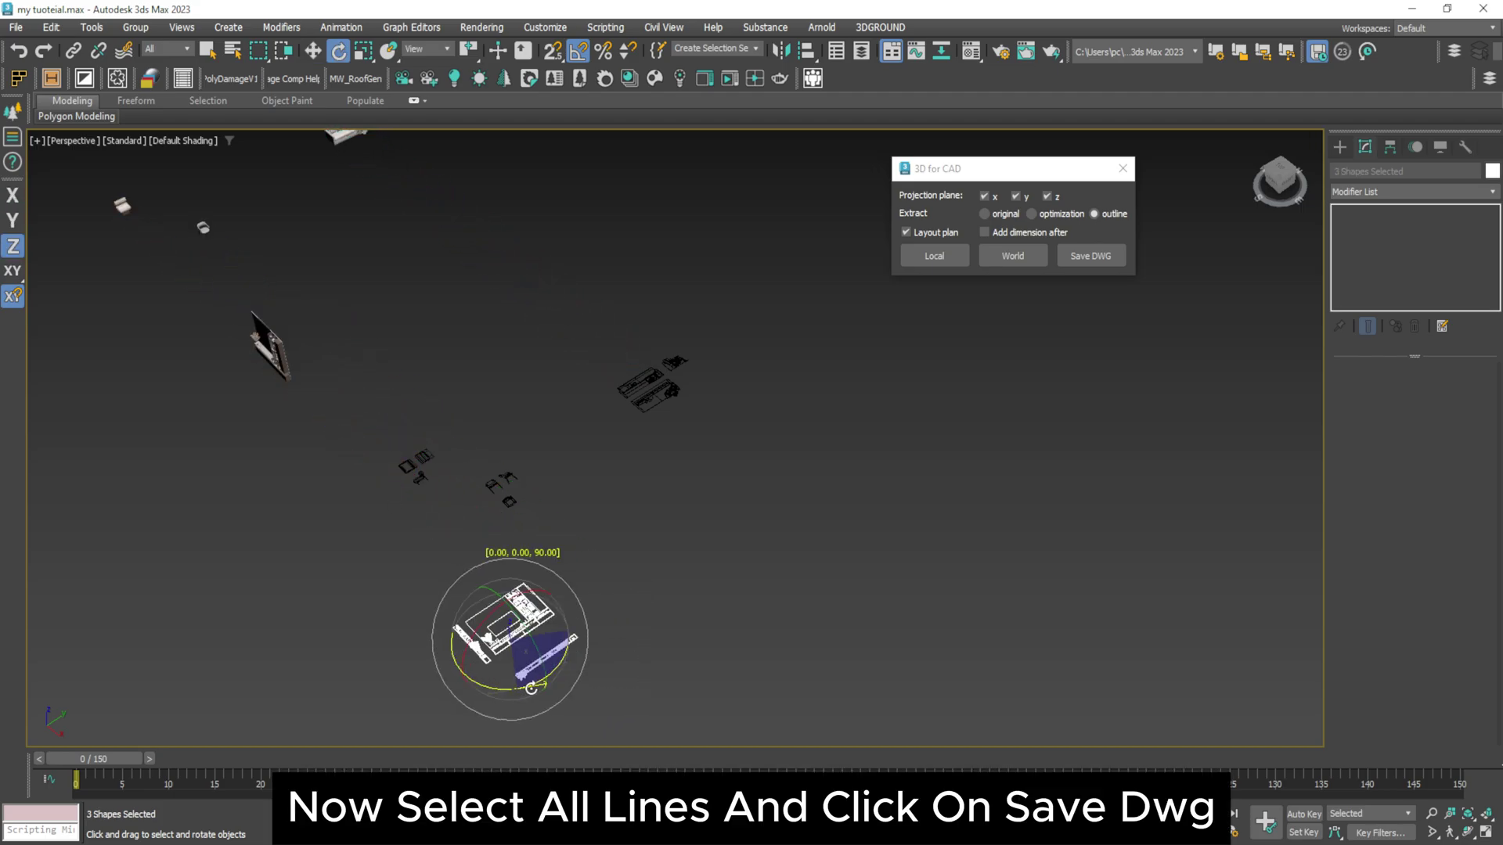
click(505, 489)
drag(505, 490, 589, 576)
click(417, 467)
drag(462, 460, 714, 534)
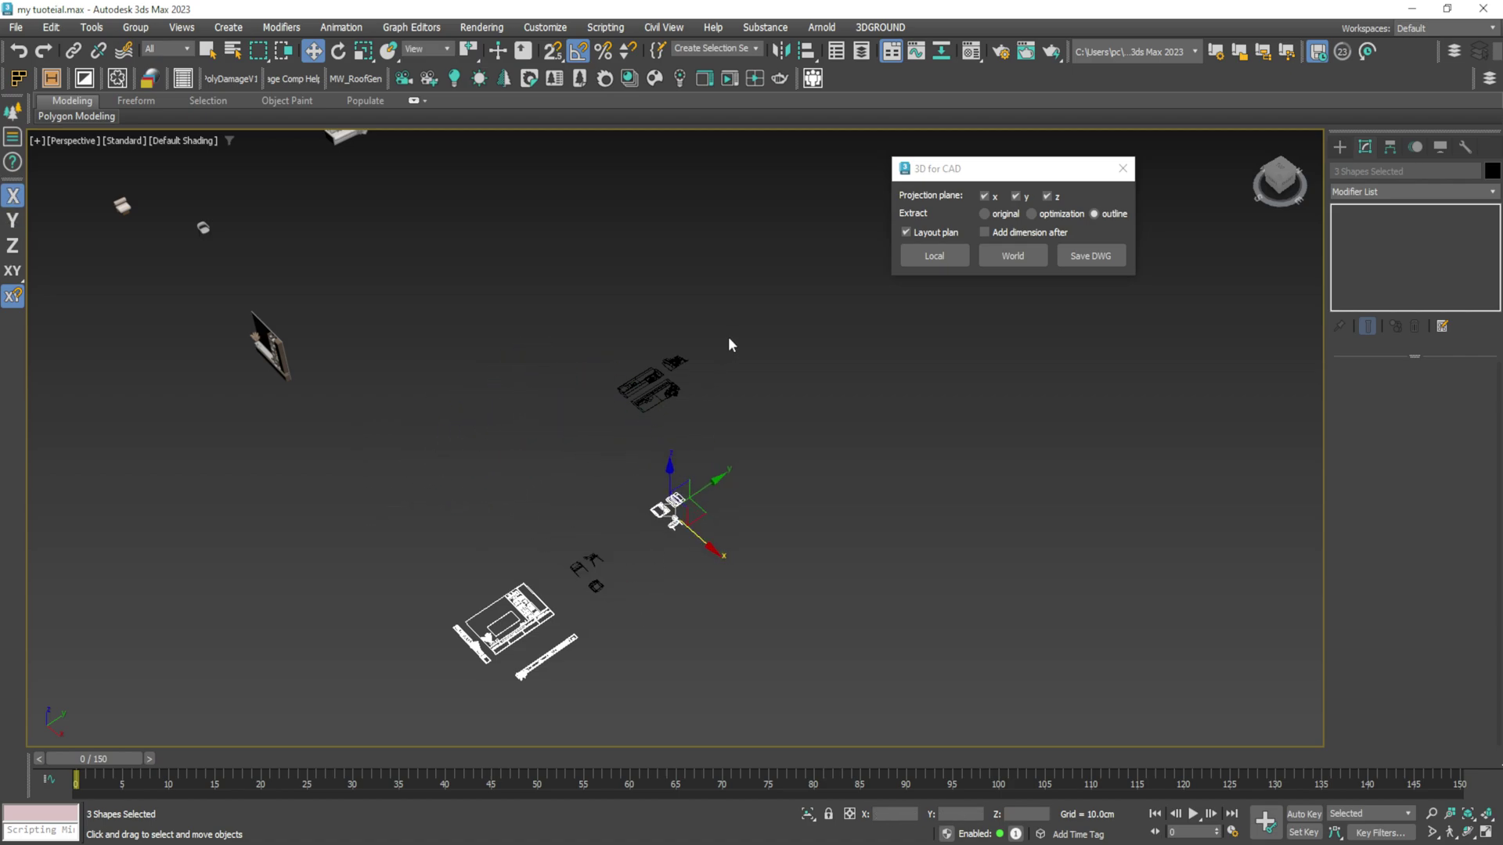
click(644, 407)
drag(694, 407, 780, 501)
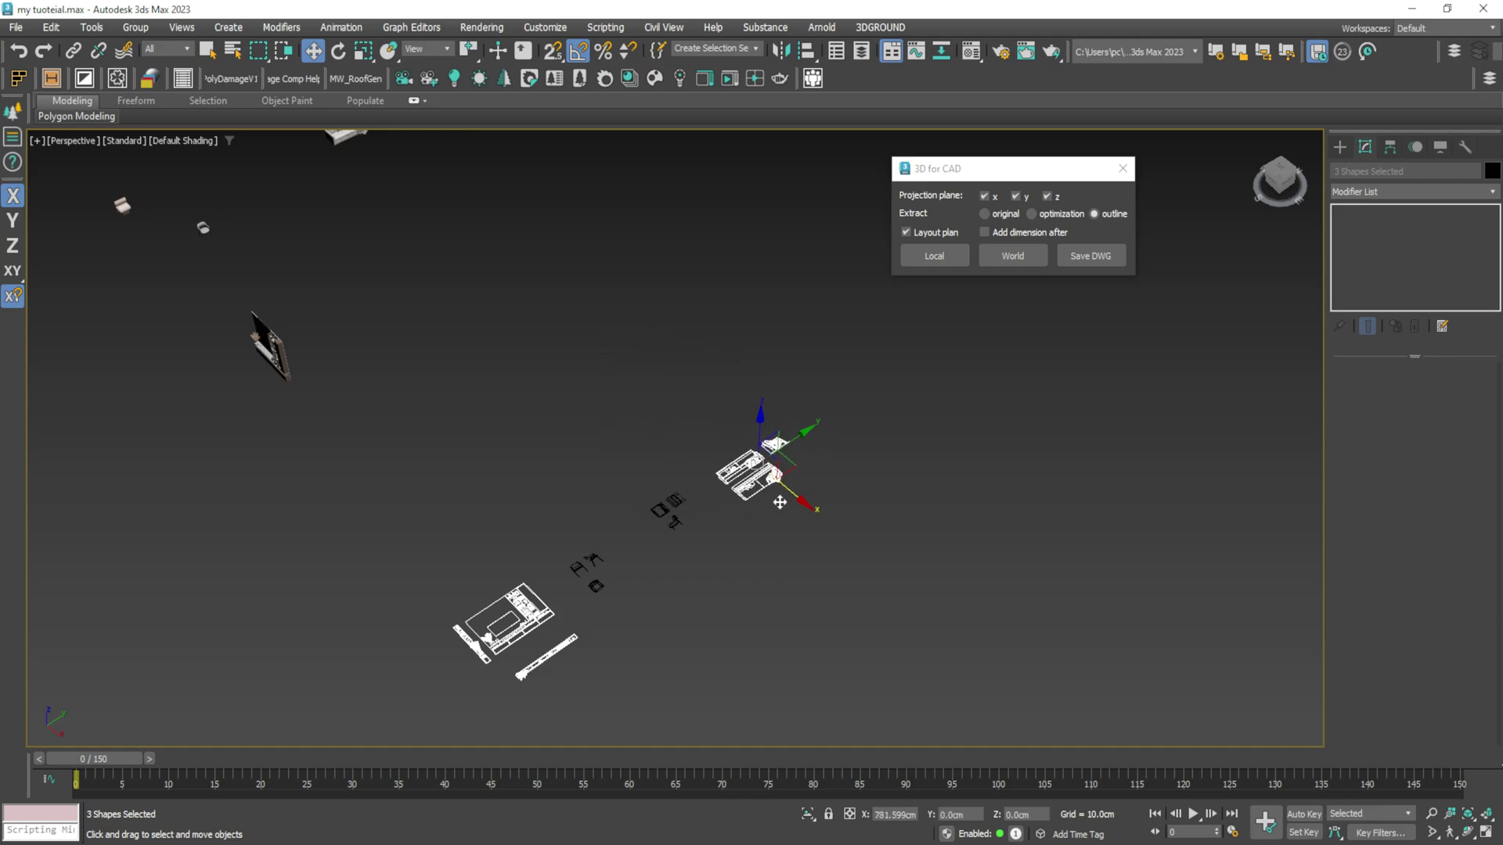
Step: Switch to a straight top view and fit all twelve line drawings in view
alt+middle_drag(708, 540, 638, 599)
drag(337, 564, 337, 564)
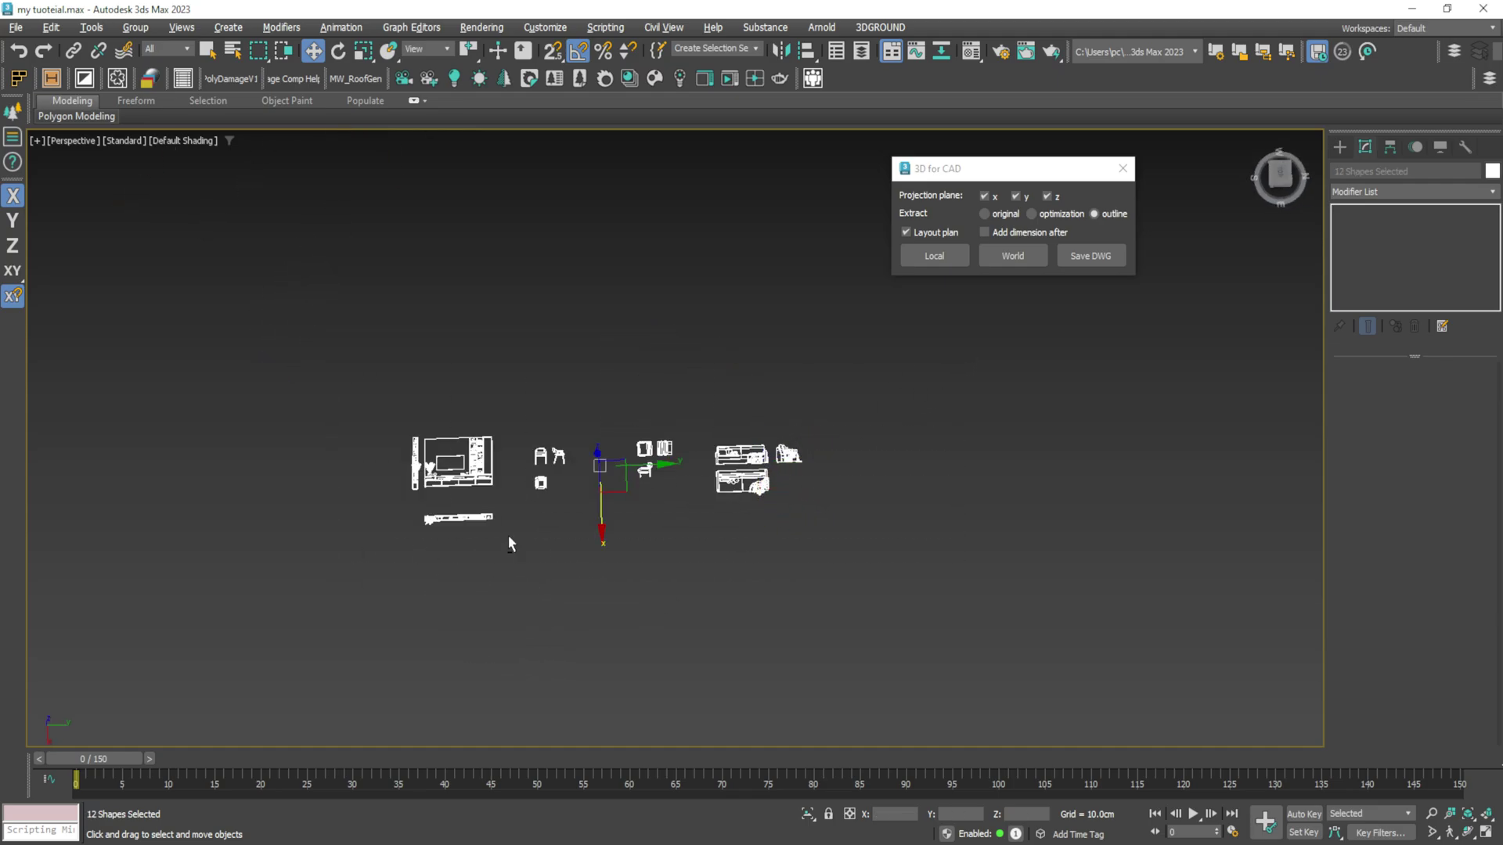
key(z)
click(540, 533)
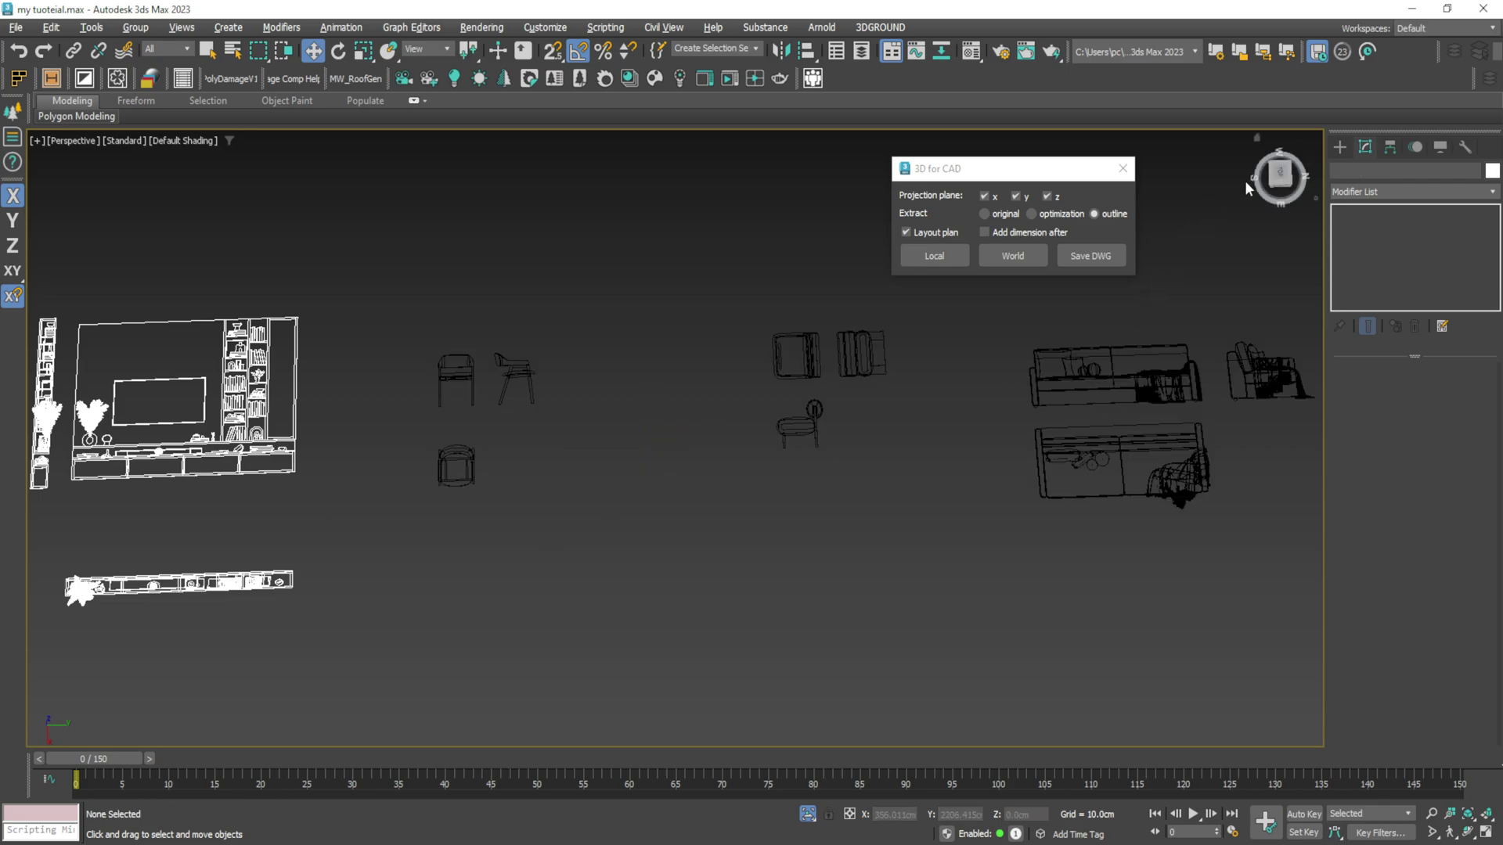
click(1279, 172)
key(z)
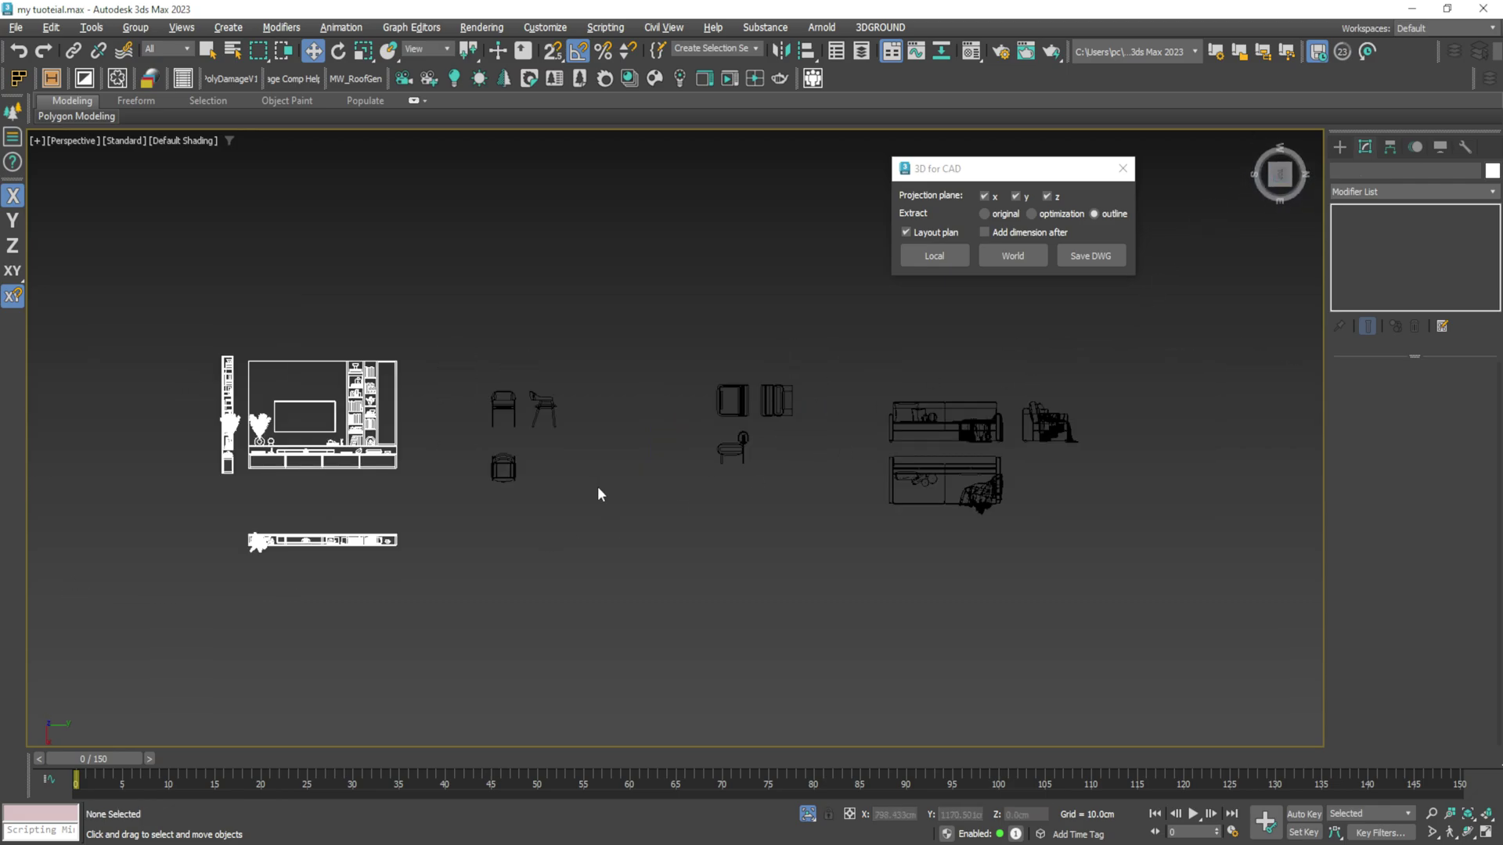
scroll(607, 515, down, 2)
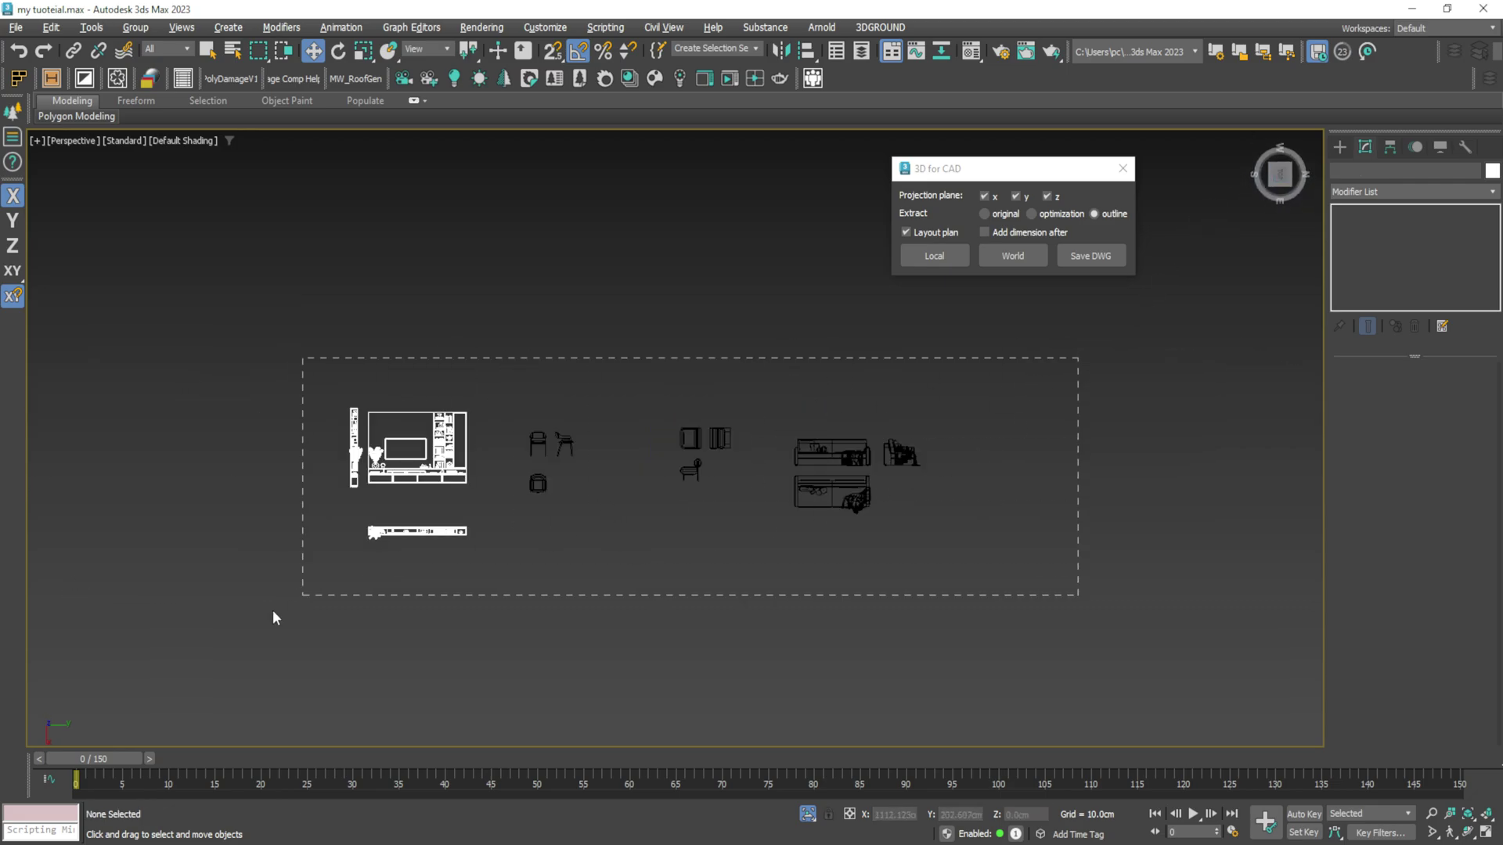
Step: Keep the twelve line drawings white and select them all for export
drag(273, 619, 276, 615)
click(1492, 172)
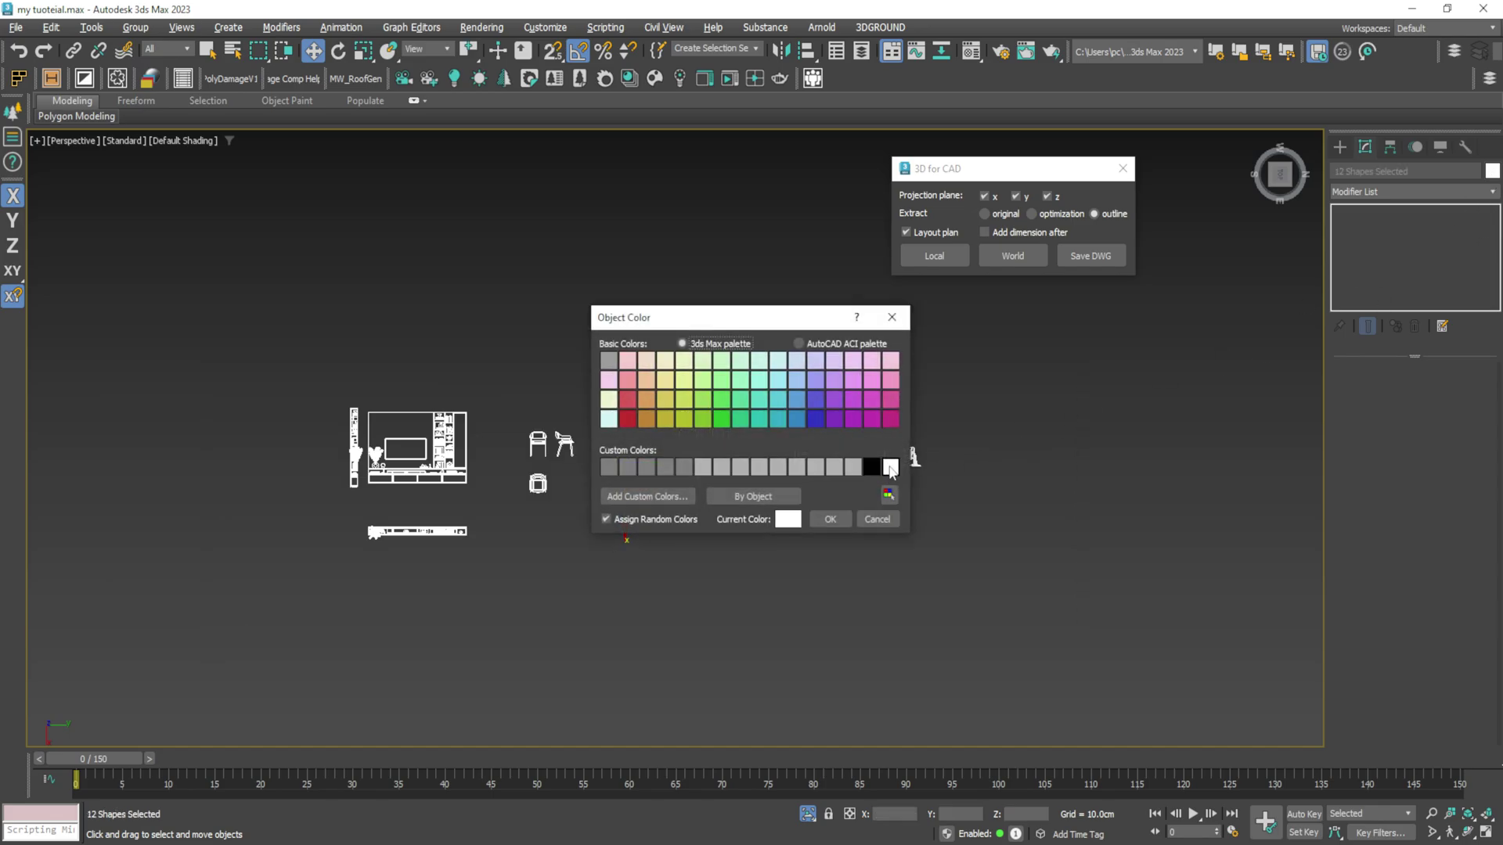
click(830, 518)
click(831, 525)
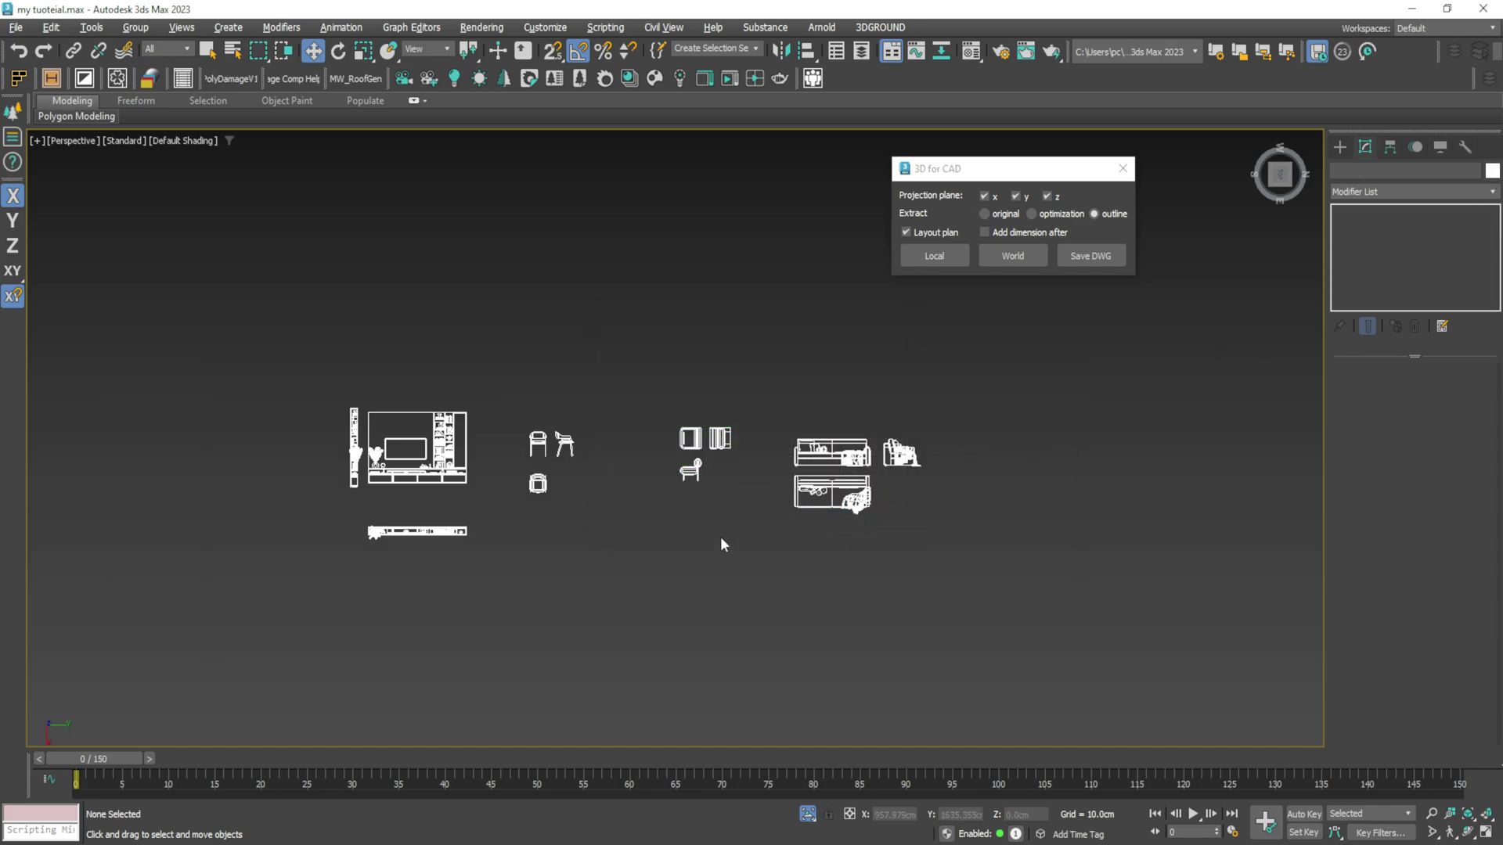
drag(219, 356, 973, 604)
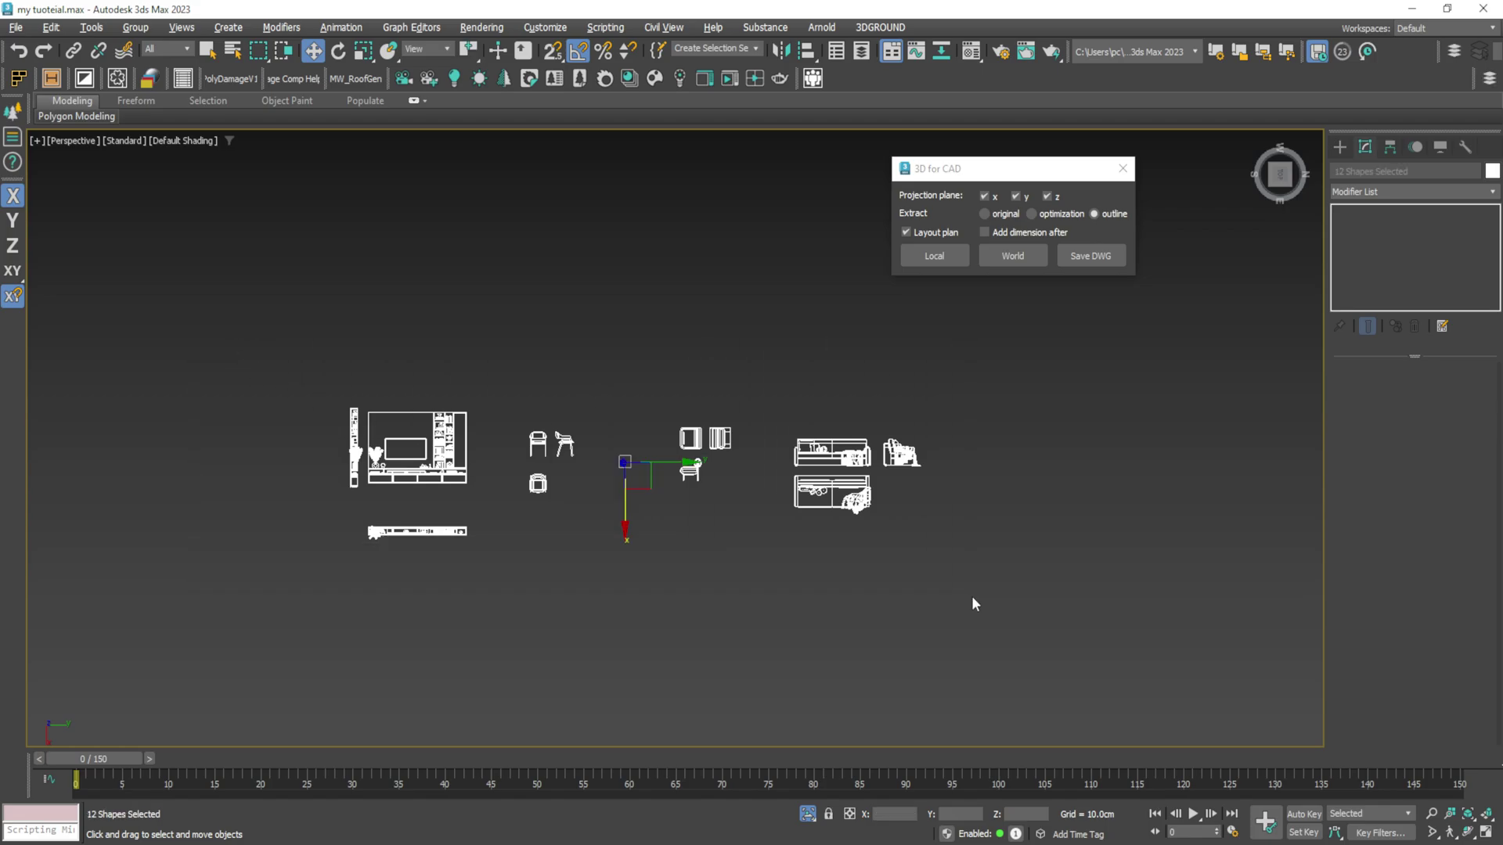
Step: Export the selection to the Desktop as FROM 3D TO CAD, AutoCAD 2013 DWG, selected objects only
click(1085, 255)
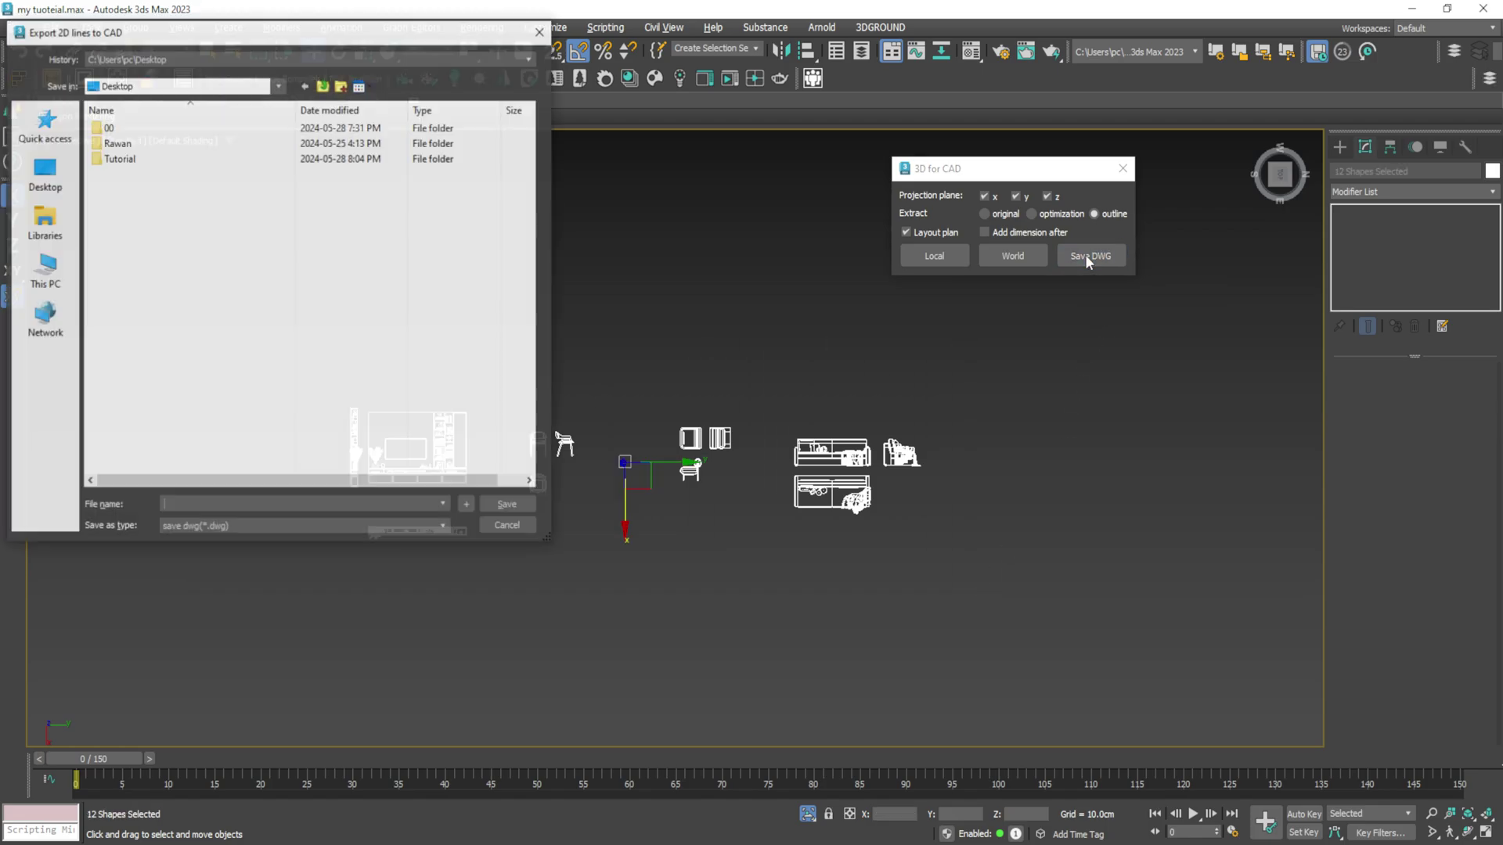
click(65, 189)
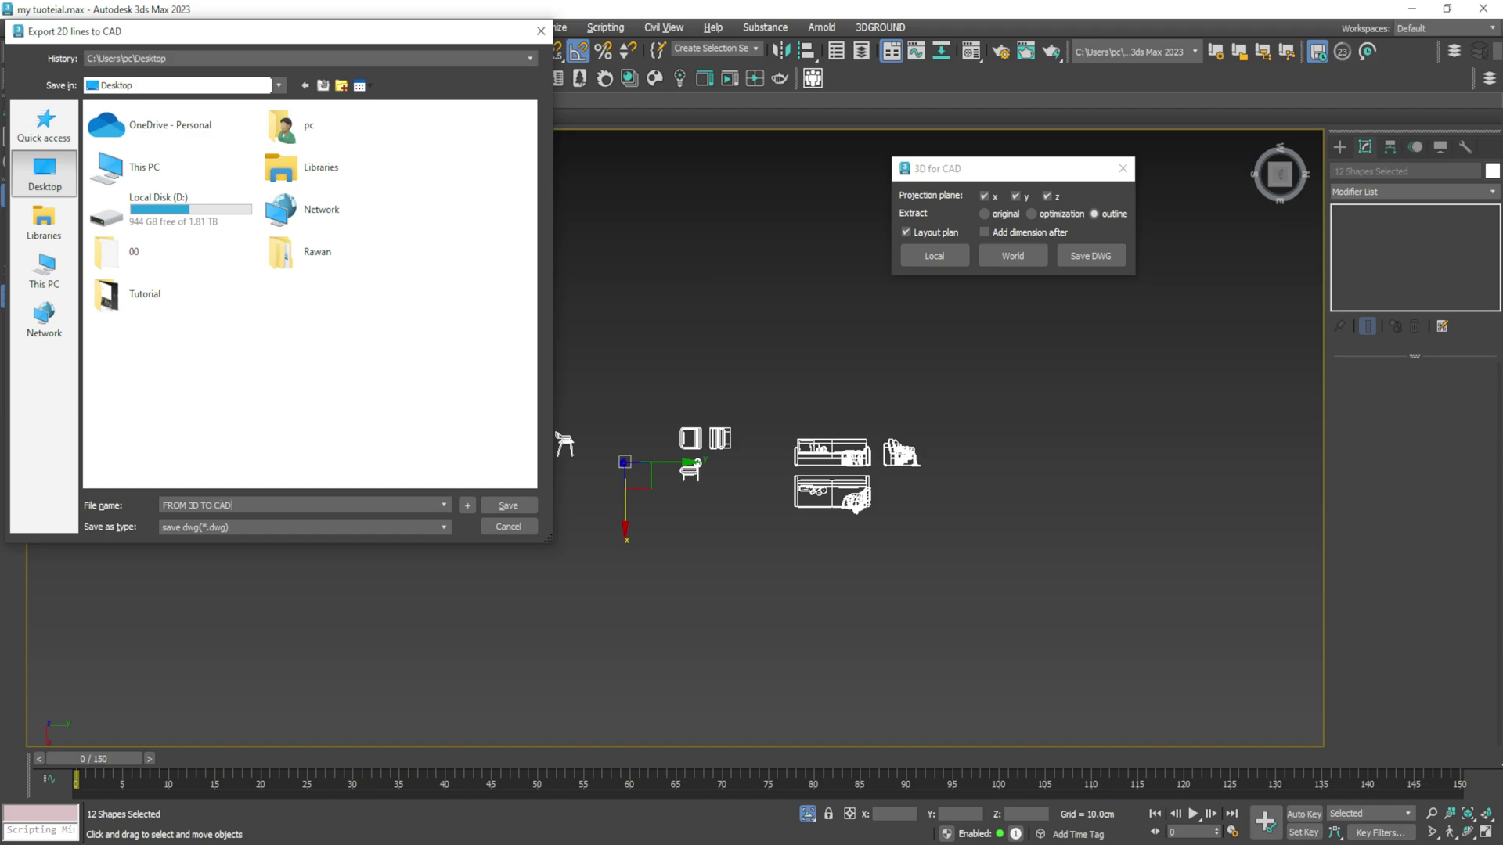
click(508, 506)
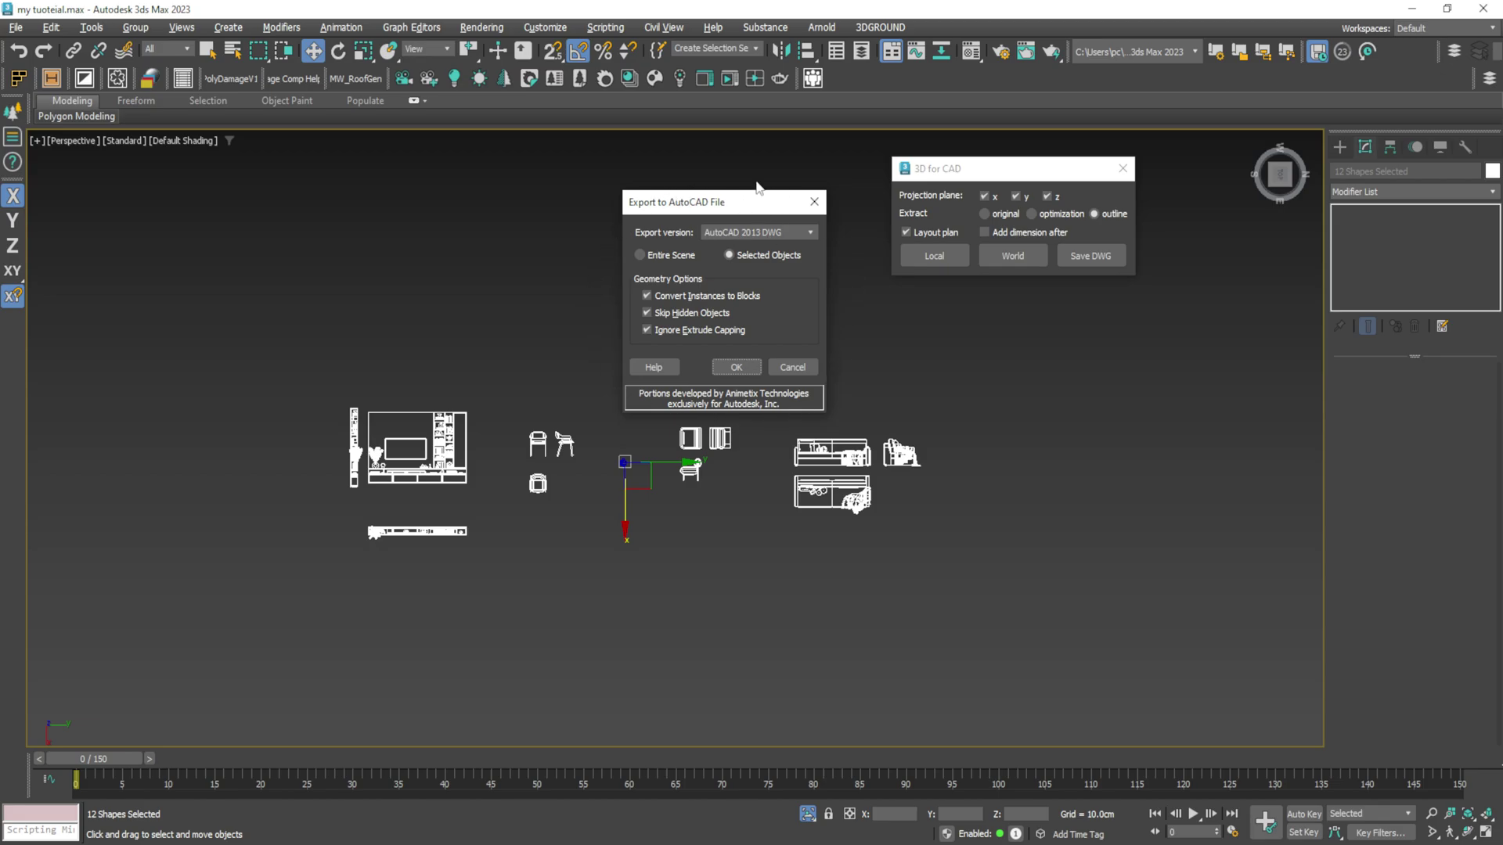
click(749, 235)
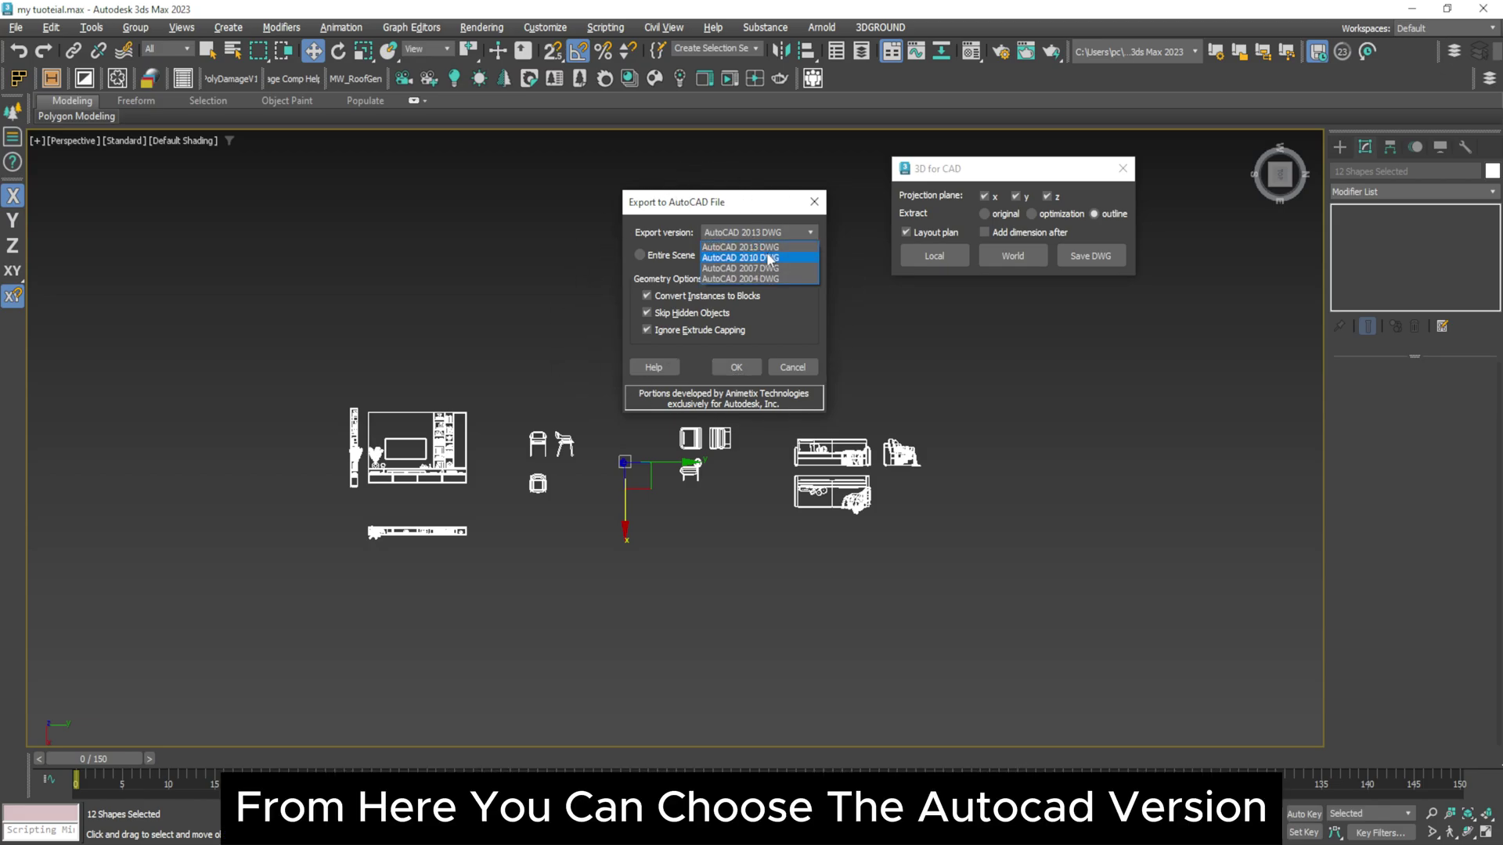
click(767, 248)
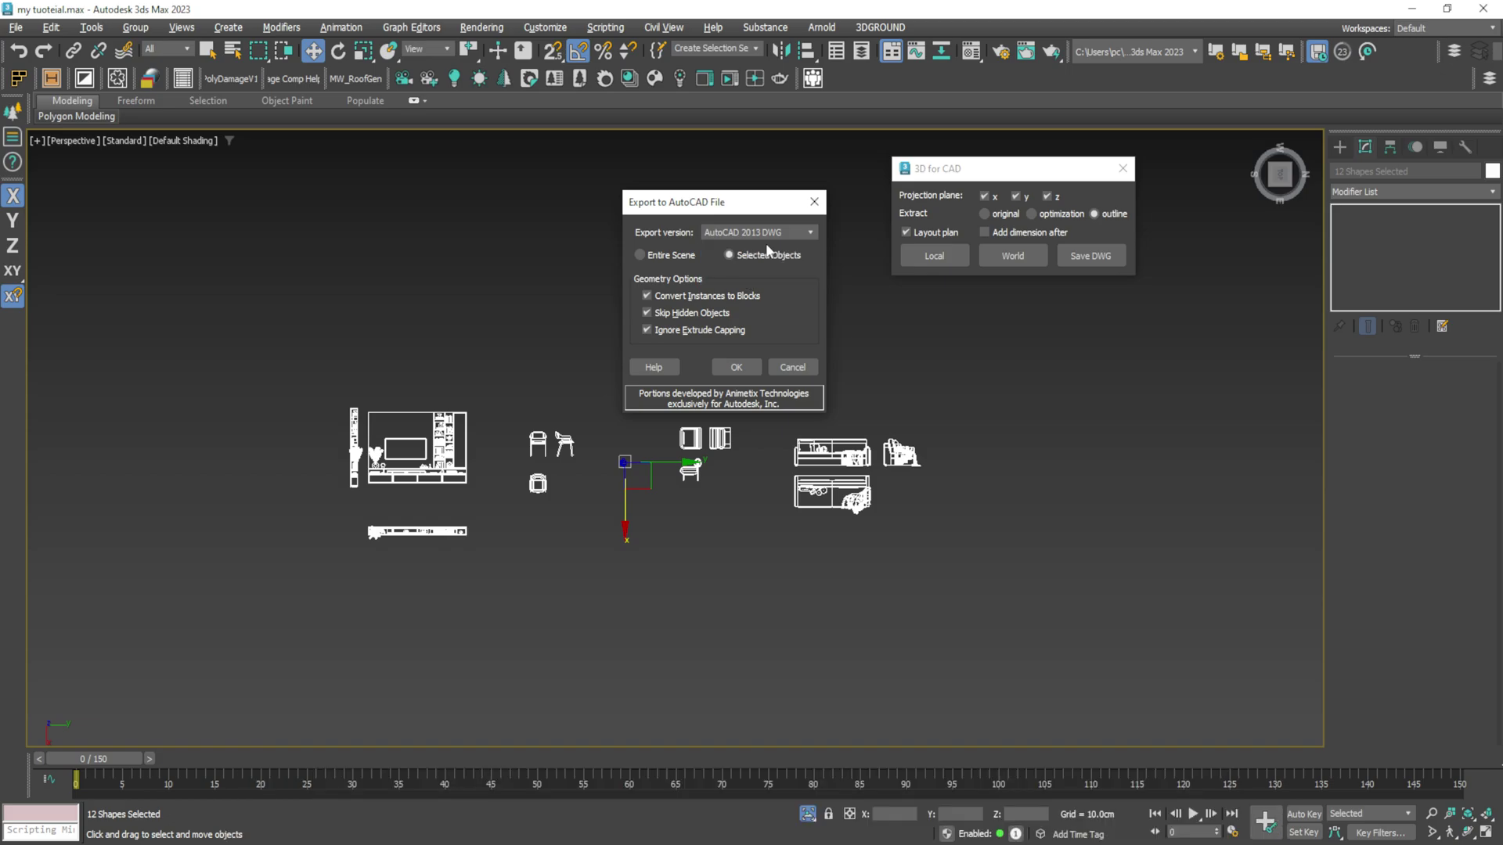
click(744, 364)
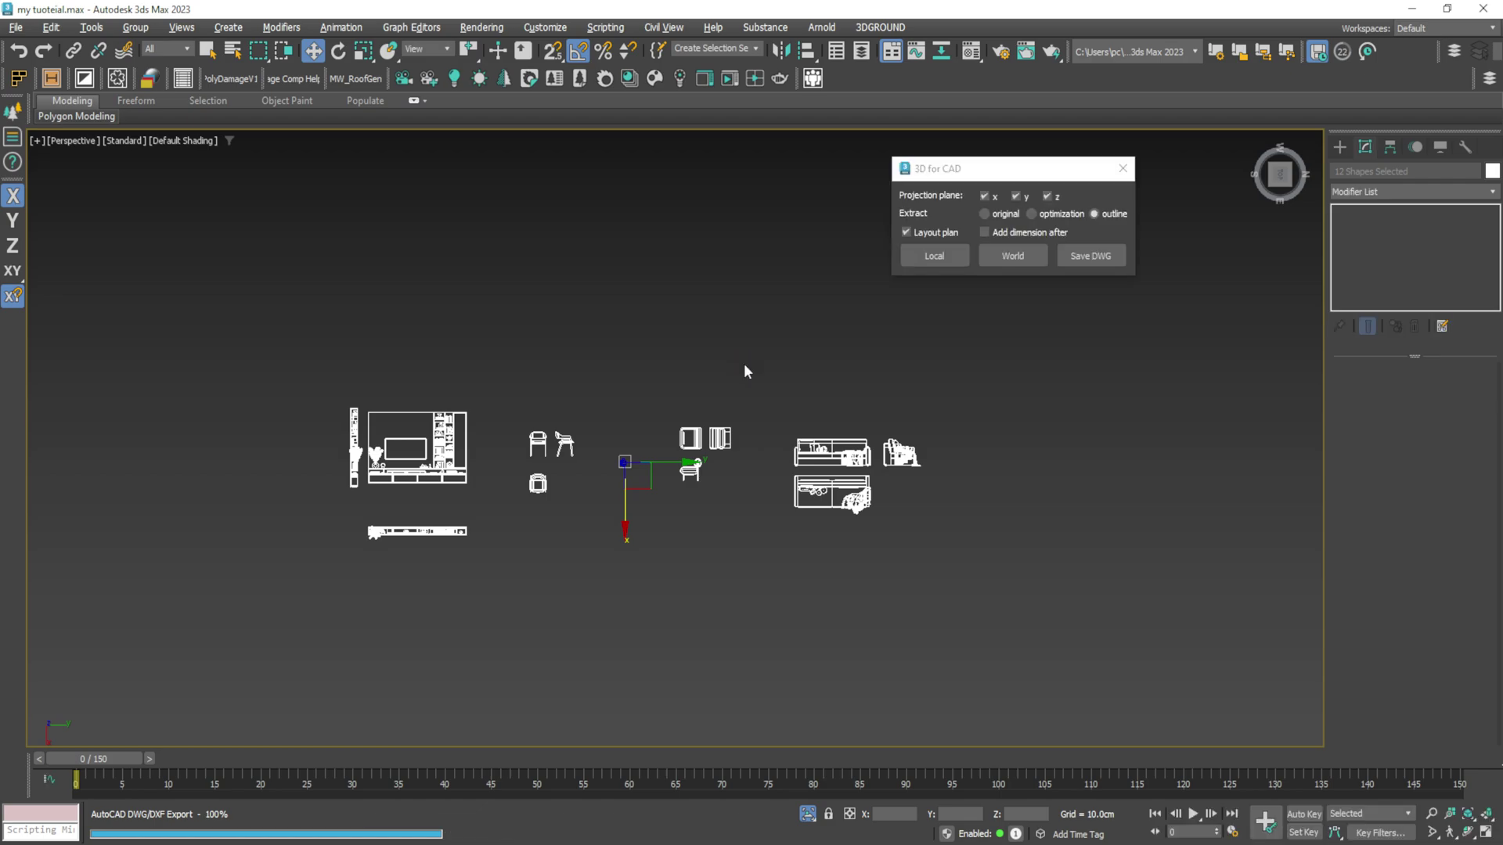
Step: Minimize 3ds Max and open FROM 3D TO CAD.dwg from the desktop in AutoCAD
click(1411, 9)
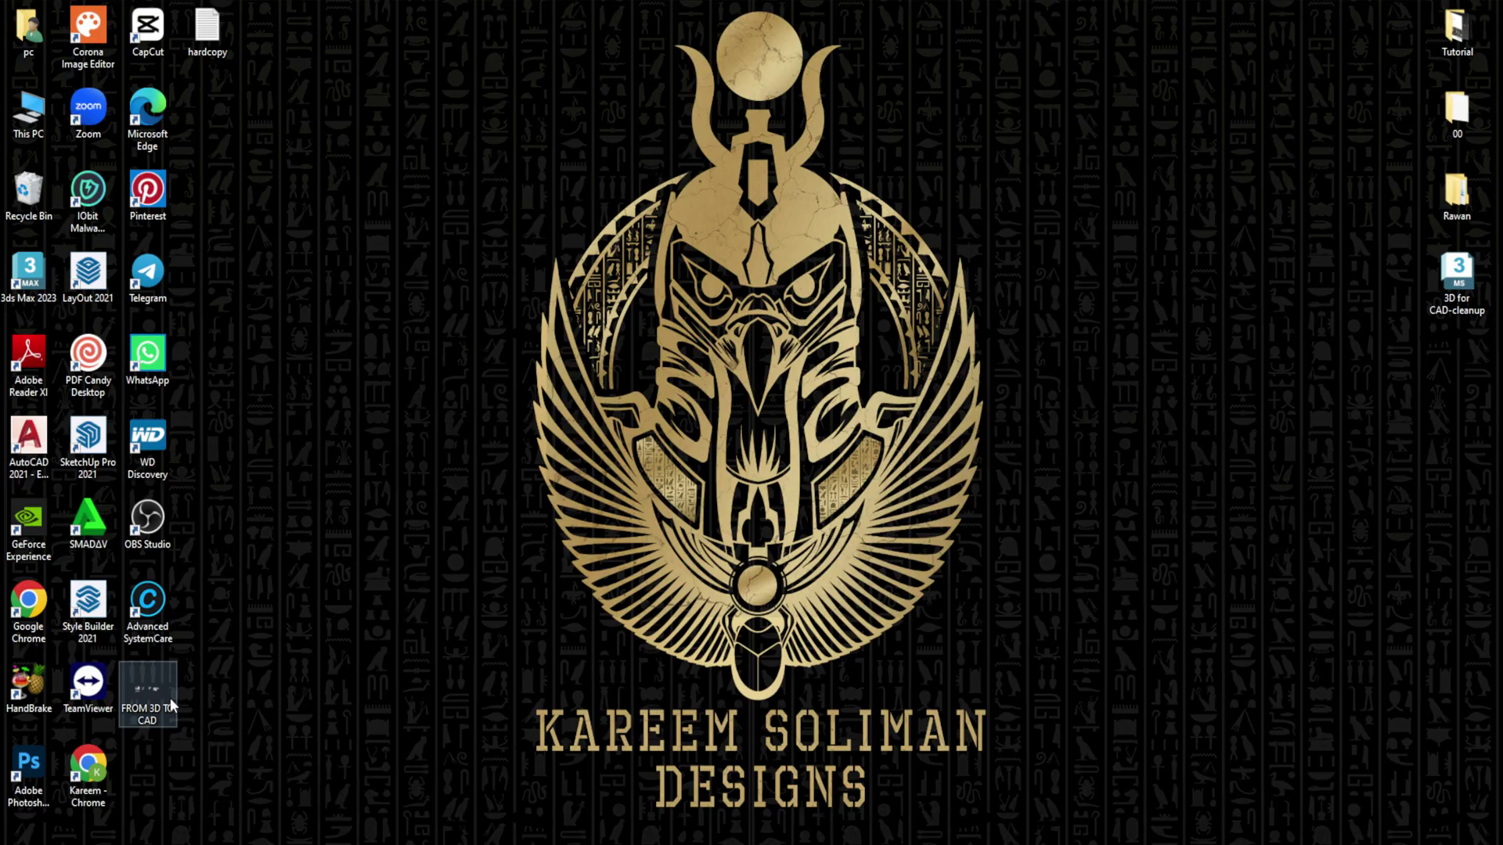
drag(448, 347, 447, 350)
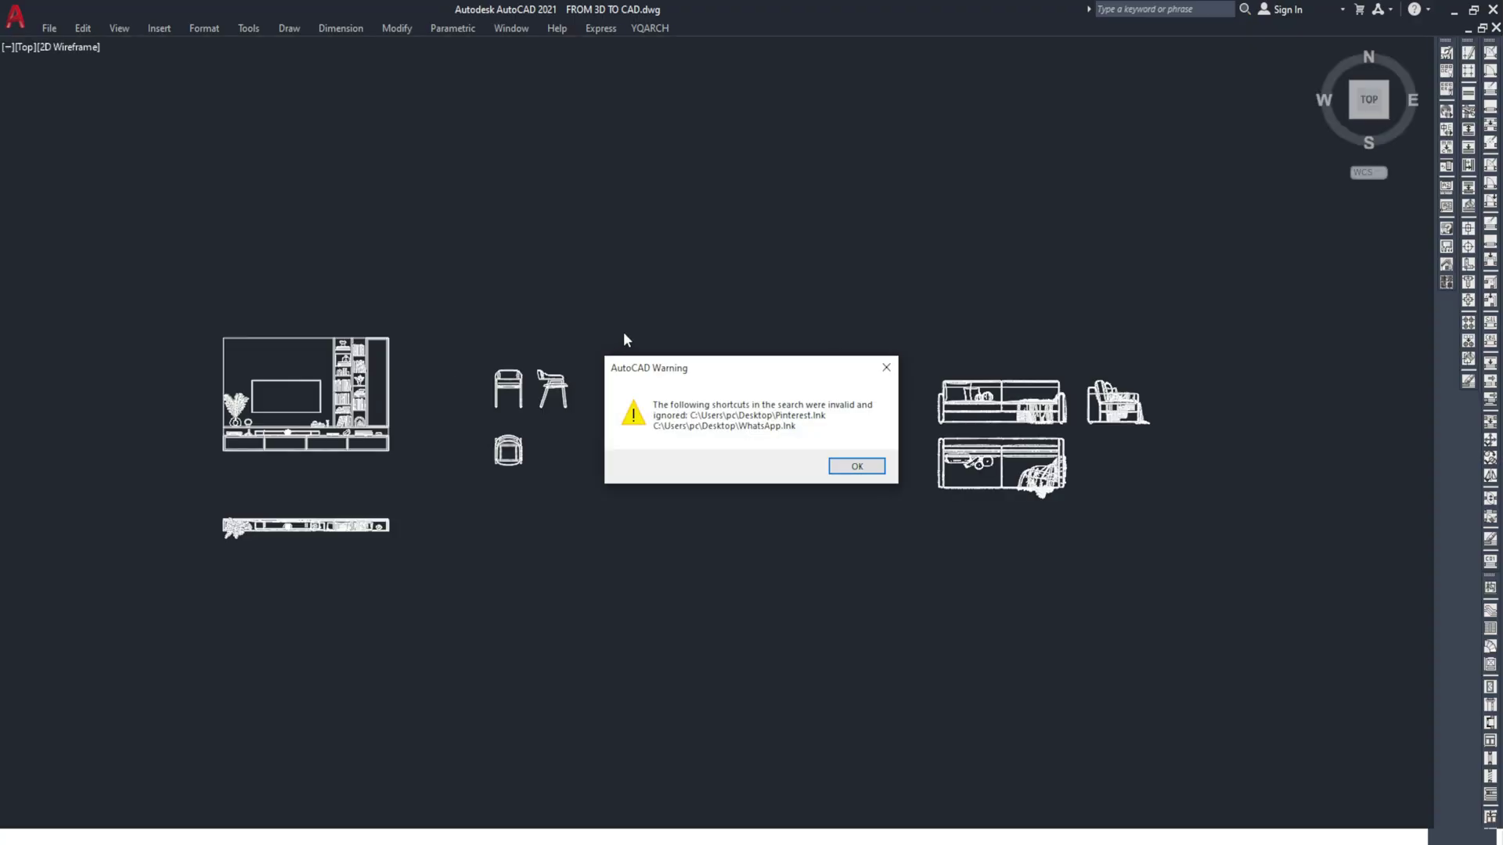
Step: Dismiss the invalid shortcuts warning and zoom into the TV unit drawings
click(886, 367)
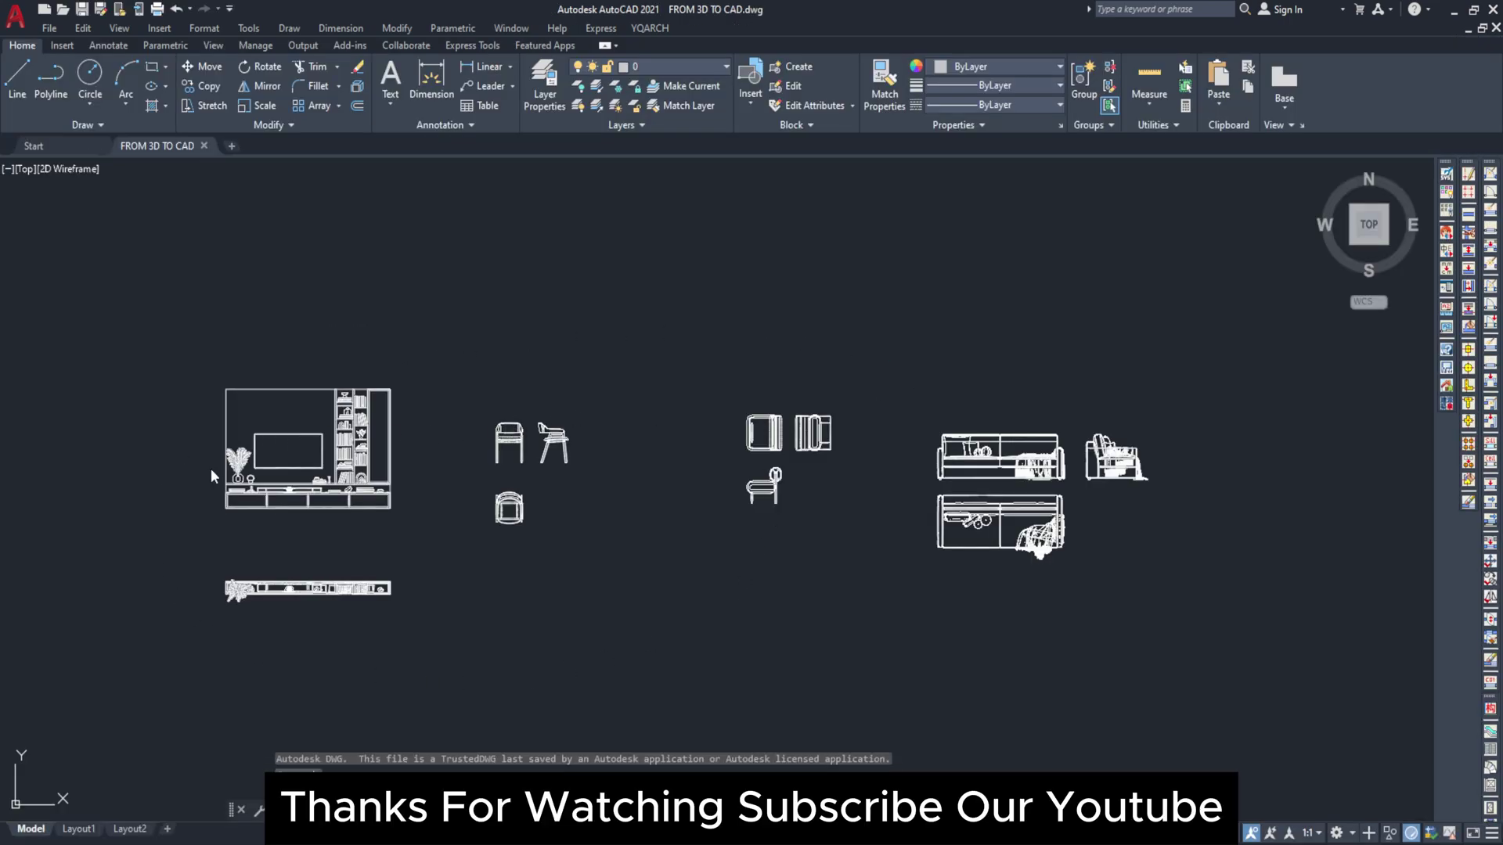
scroll(210, 468, up, 8)
scroll(458, 495, down, 2)
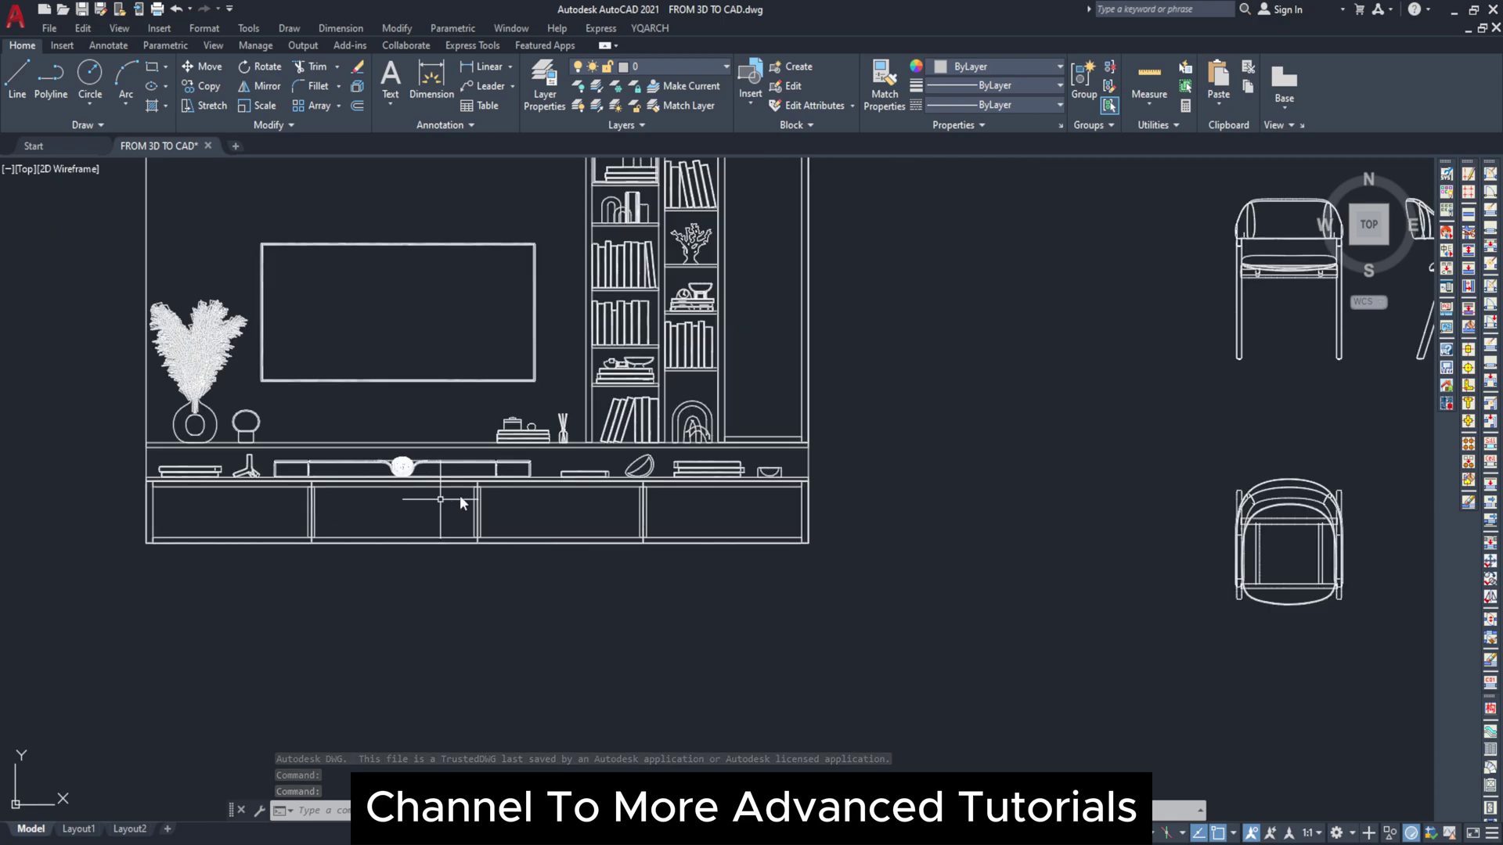
scroll(533, 493, down, 4)
scroll(598, 483, up, 8)
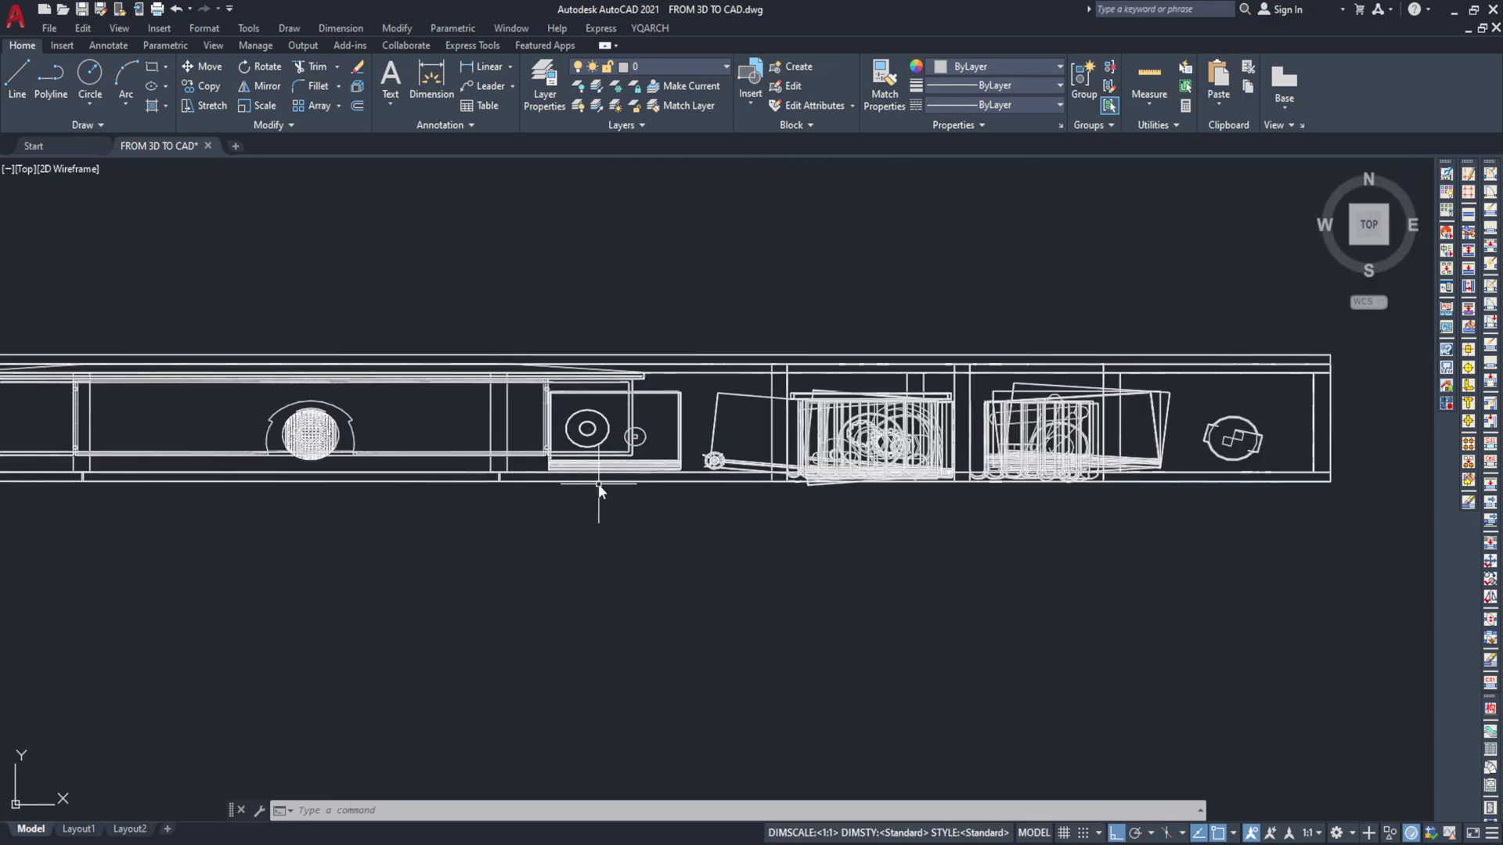
scroll(520, 522, down, 6)
Step: Zoom in on the dining chair's front and side outlines to check the linework
click(898, 364)
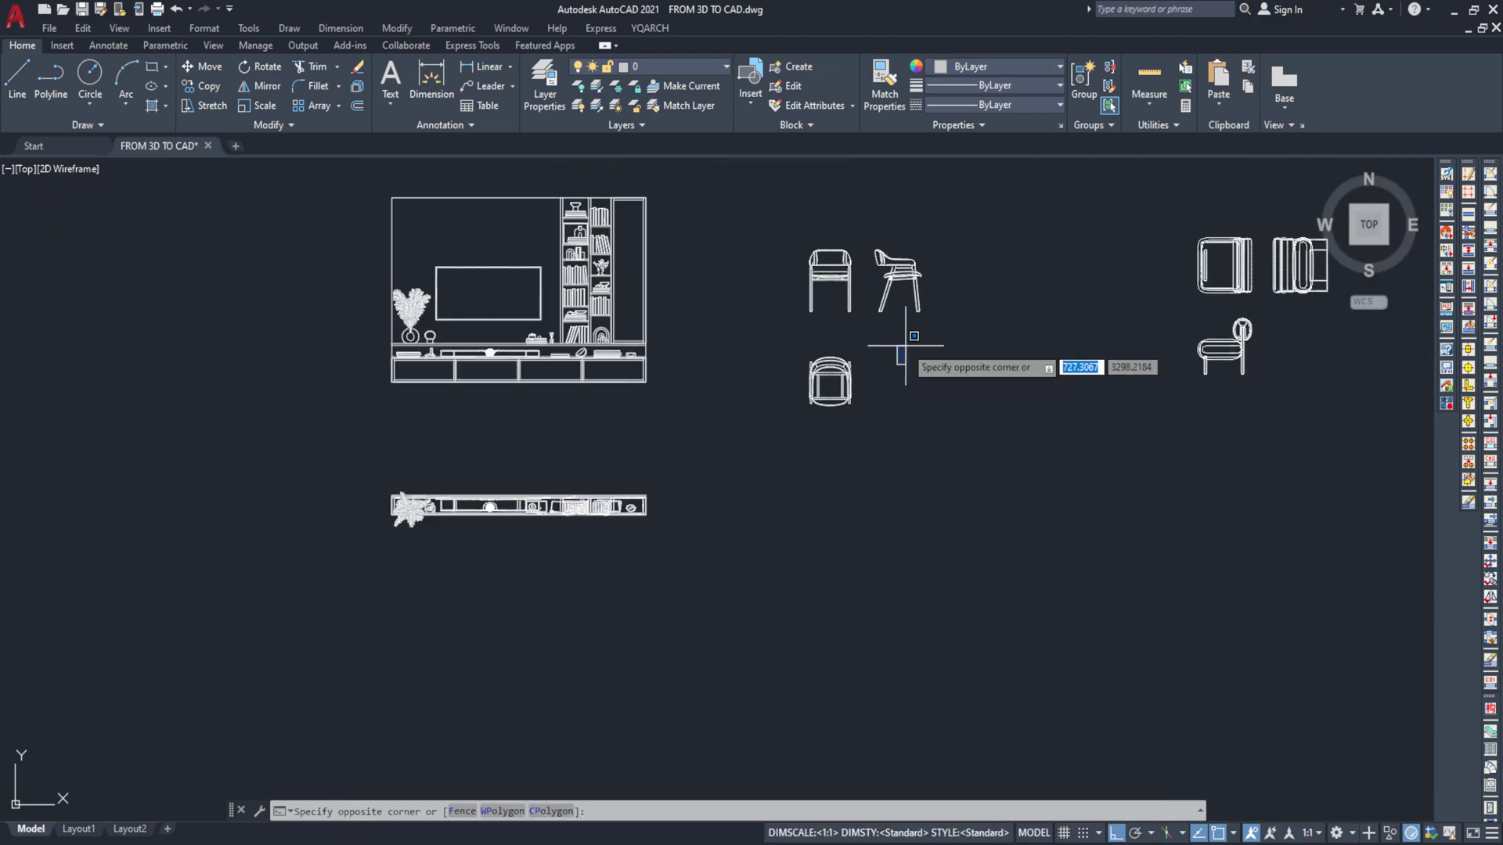
scroll(906, 345, up, 3)
click(905, 345)
scroll(683, 446, up, 4)
scroll(683, 446, down, 2)
scroll(703, 216, down, 3)
scroll(703, 216, up, 3)
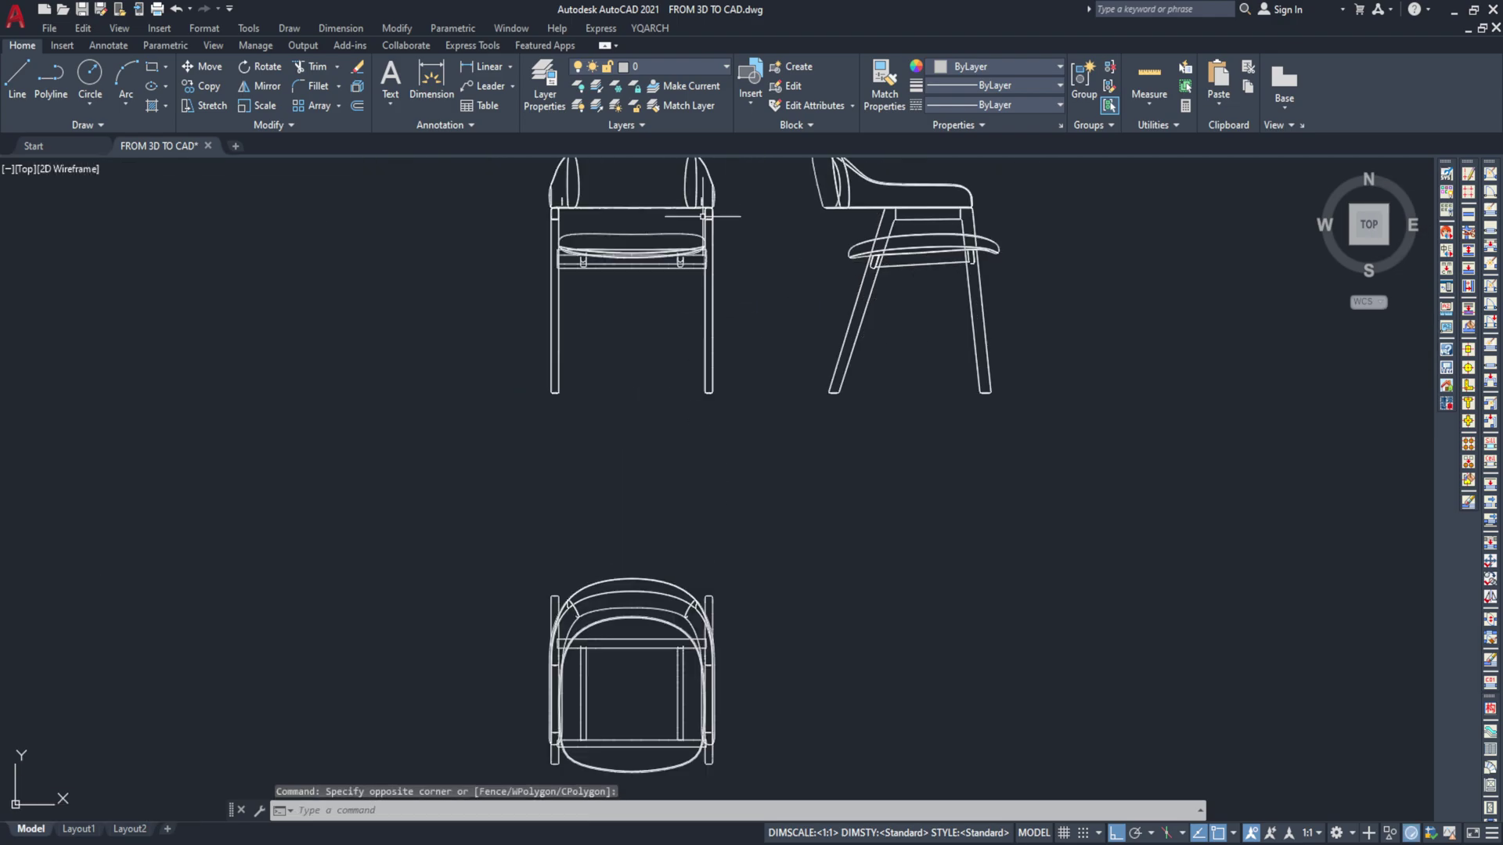
scroll(703, 216, up, 1)
scroll(714, 318, down, 3)
scroll(714, 318, up, 5)
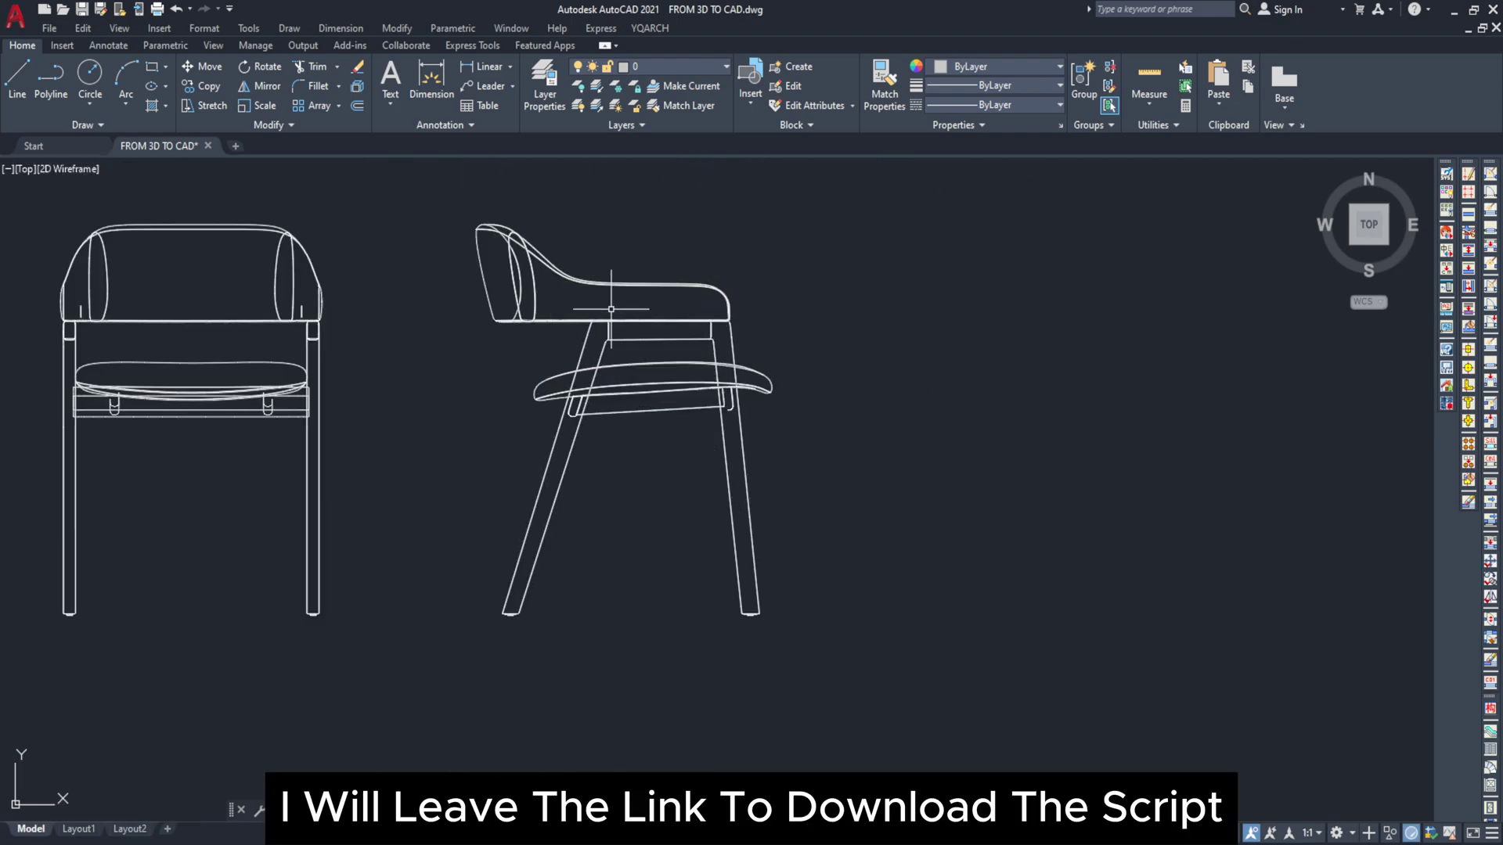